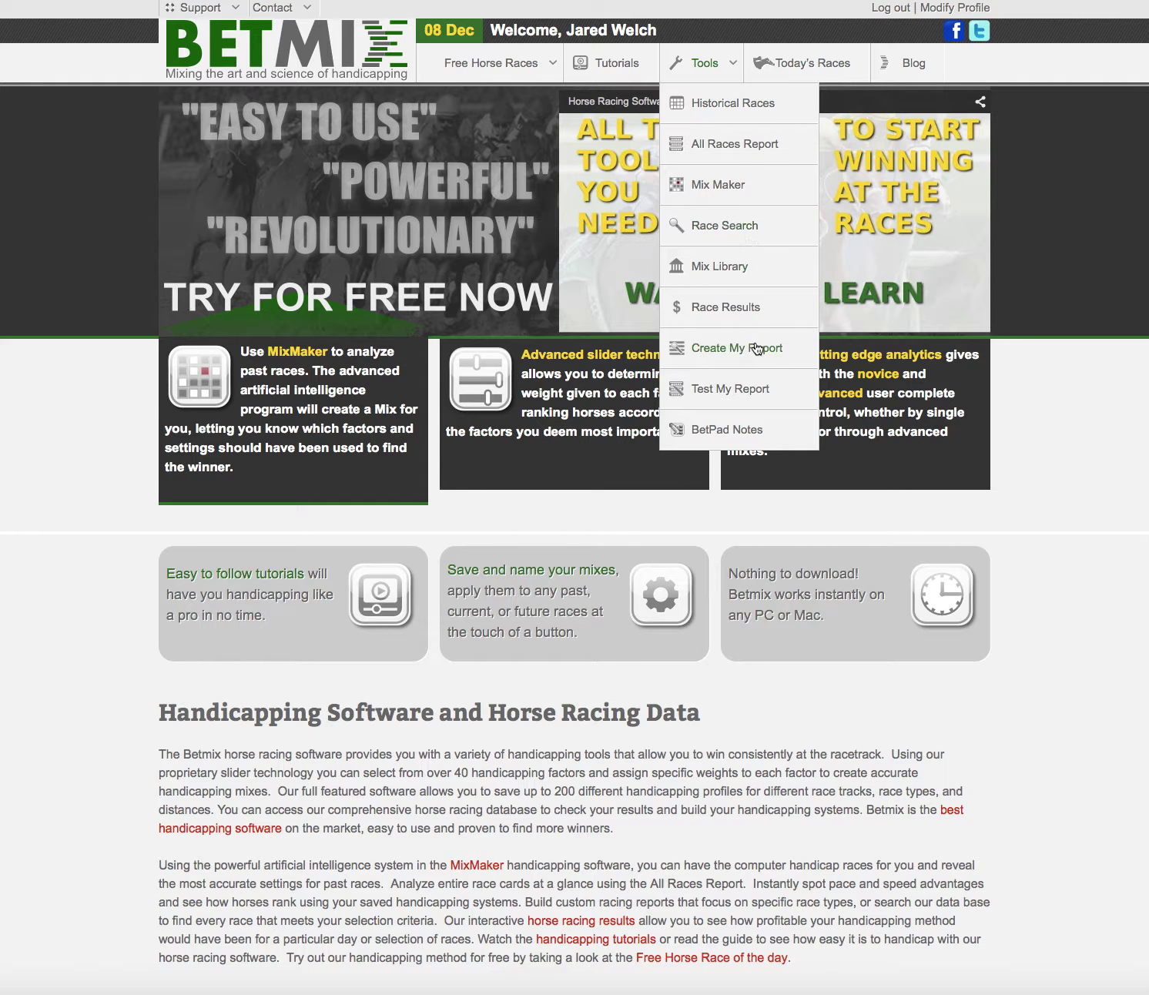
- Look over the Create My Report and Test My Report tools, then view the saved reports available for testing
left_click(728, 389)
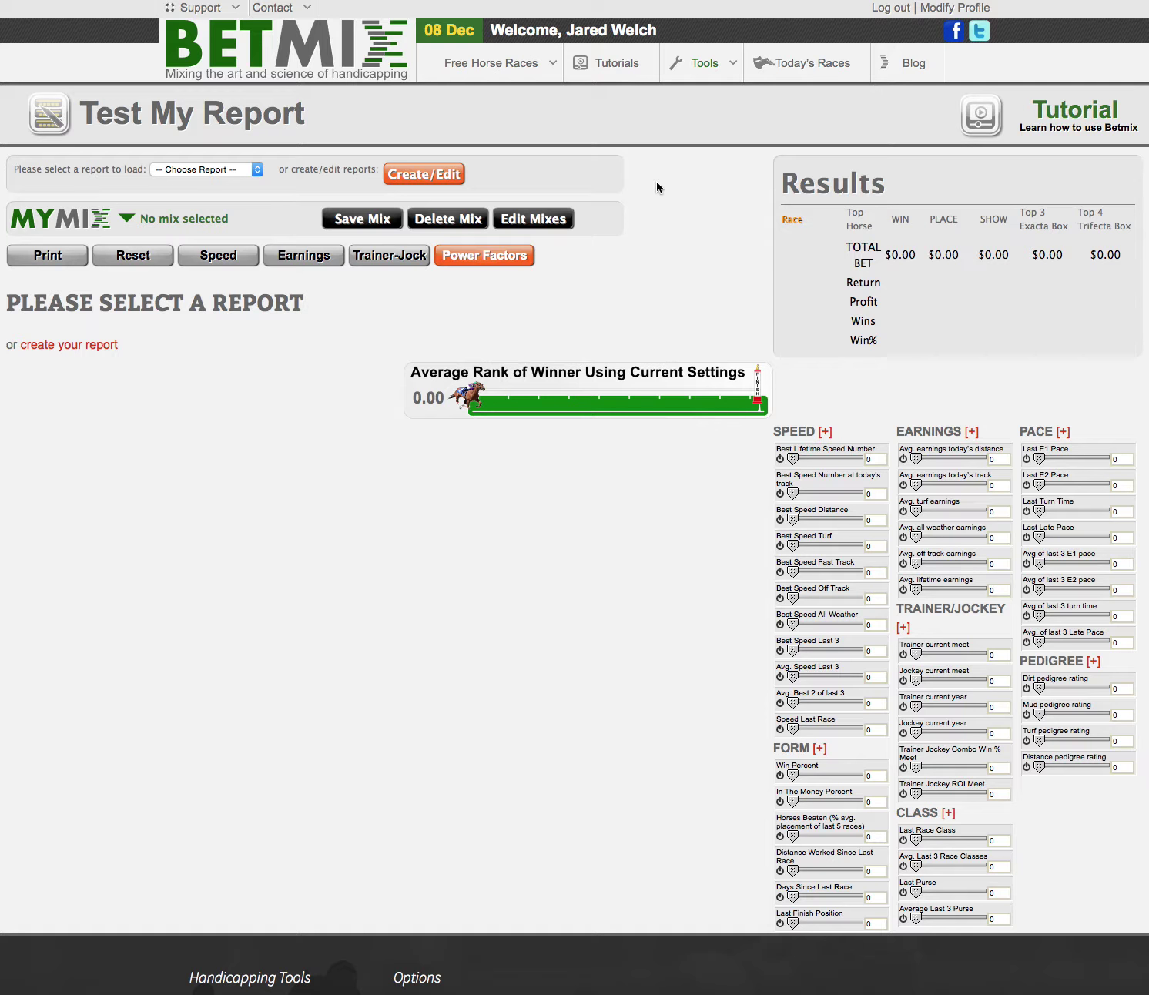
mouse_move(708, 68)
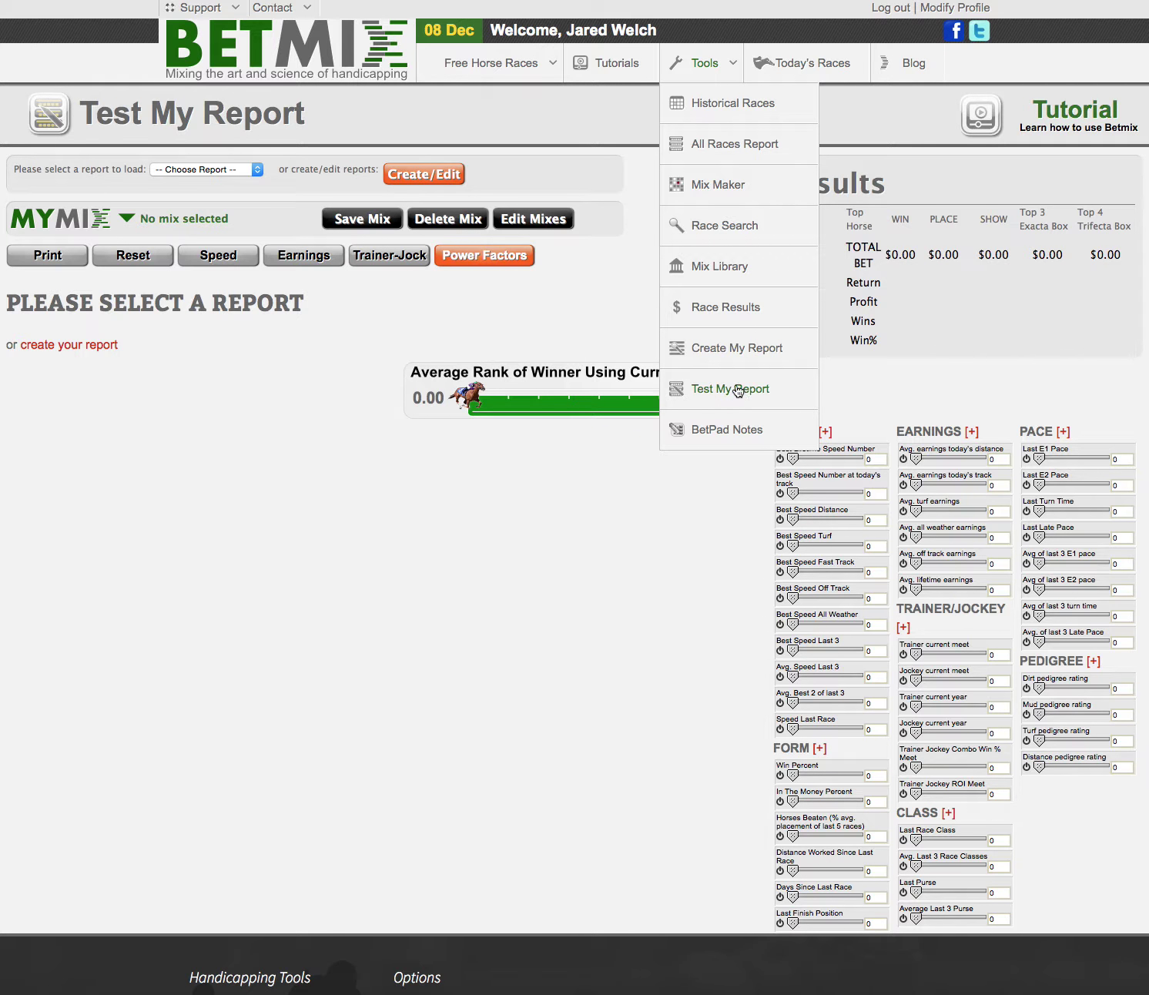
left_click(744, 354)
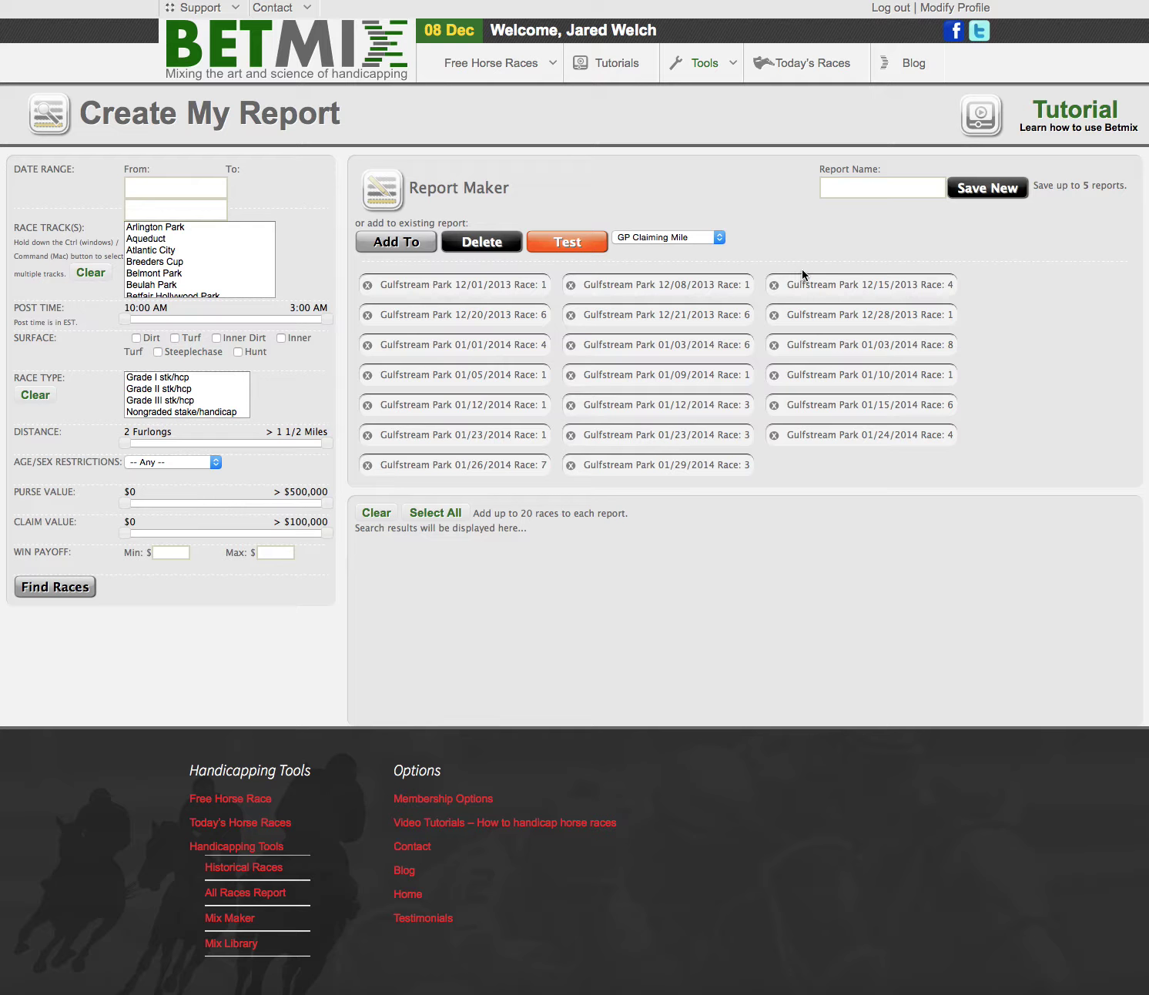
mouse_move(712, 70)
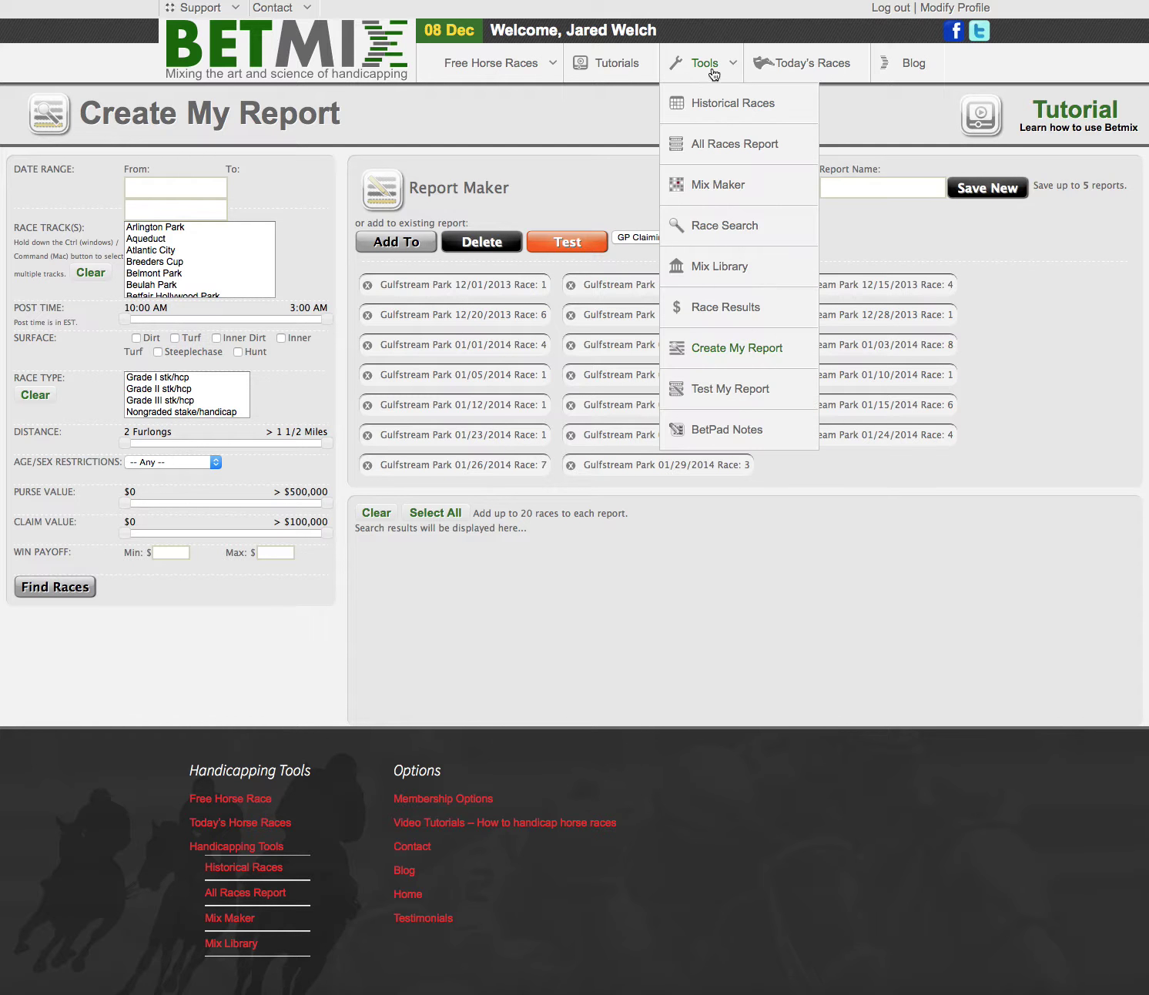
left_click(743, 402)
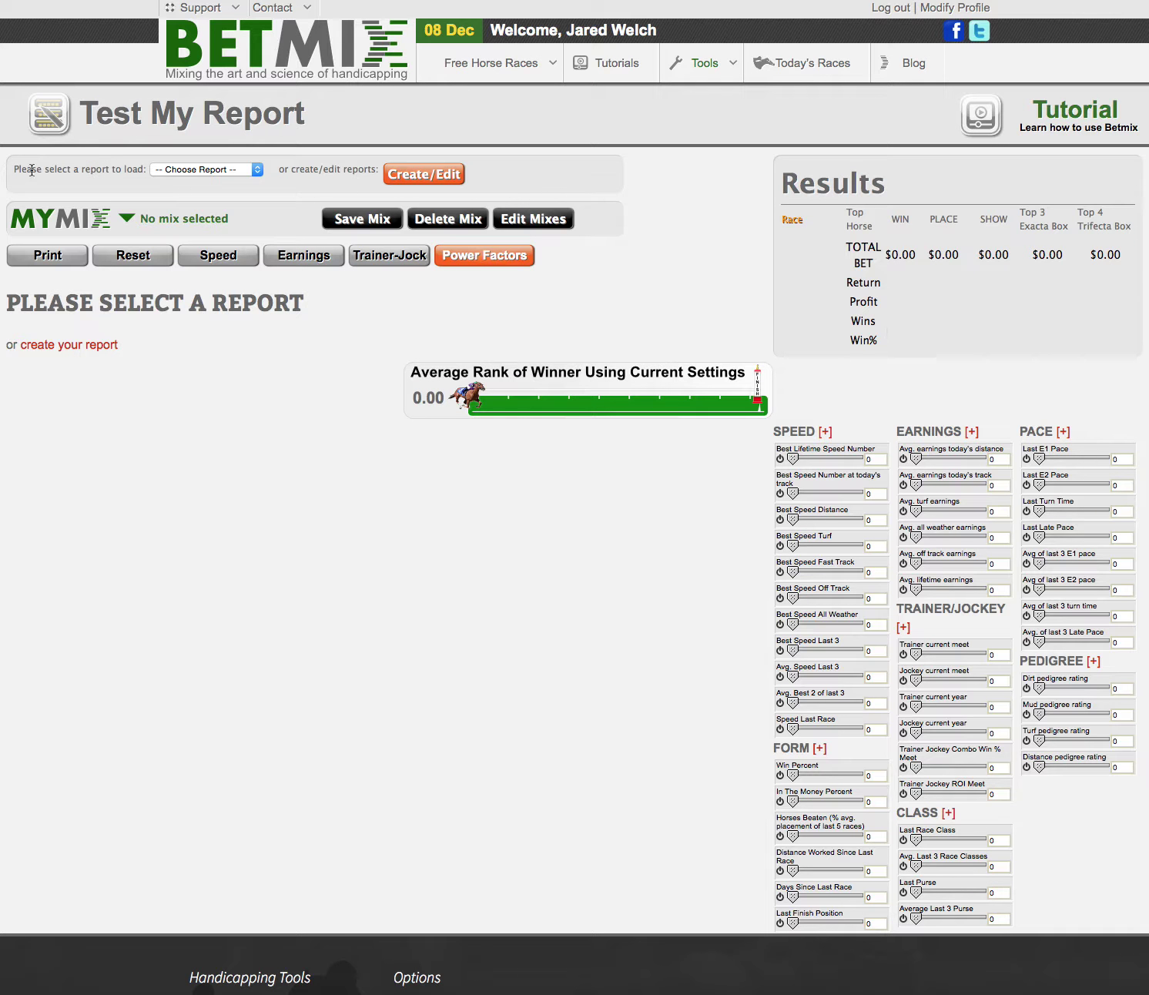
left_click(243, 169)
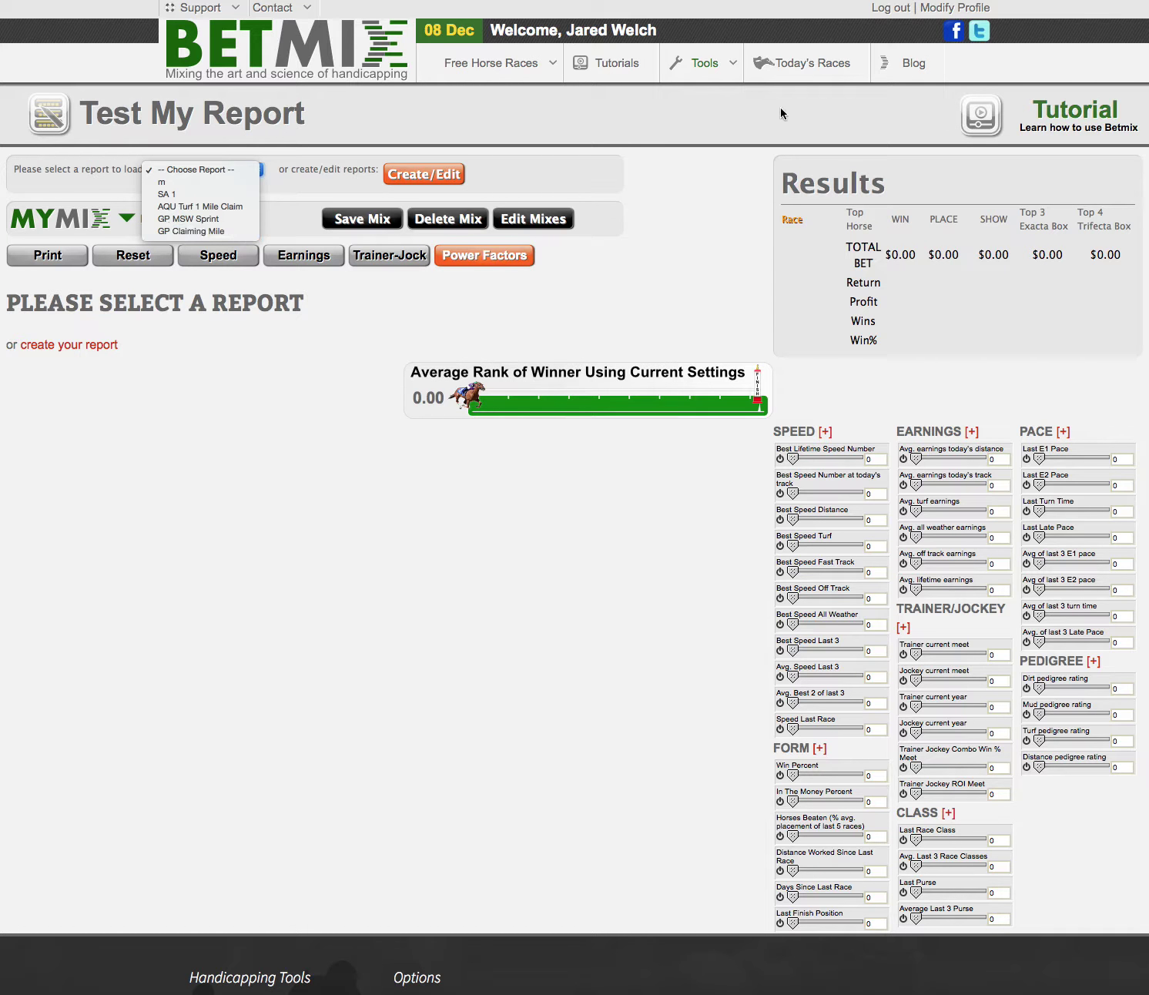
- Open Create My Report and select the existing GP Claiming Mile report to view its races
left_click(701, 65)
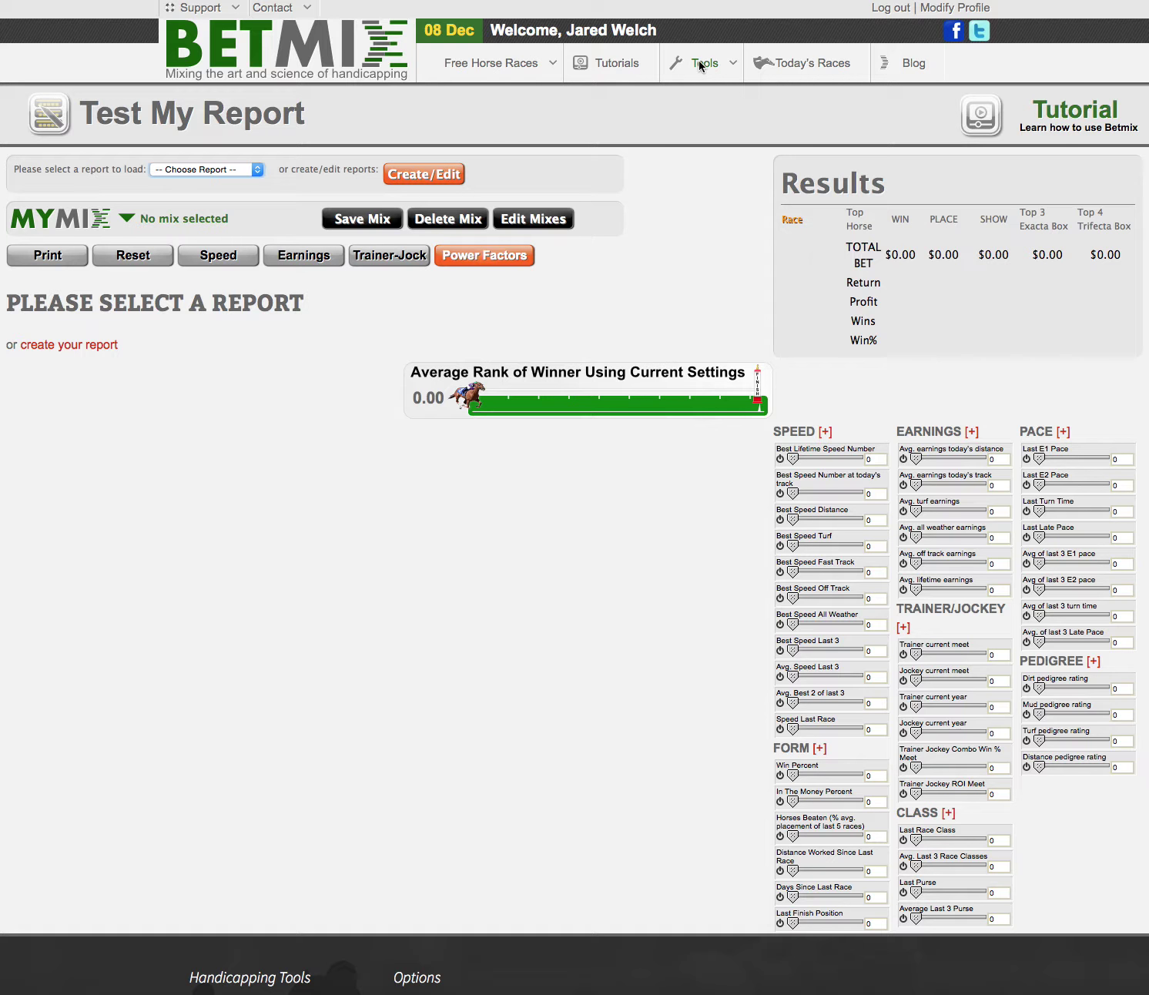
left_click(701, 65)
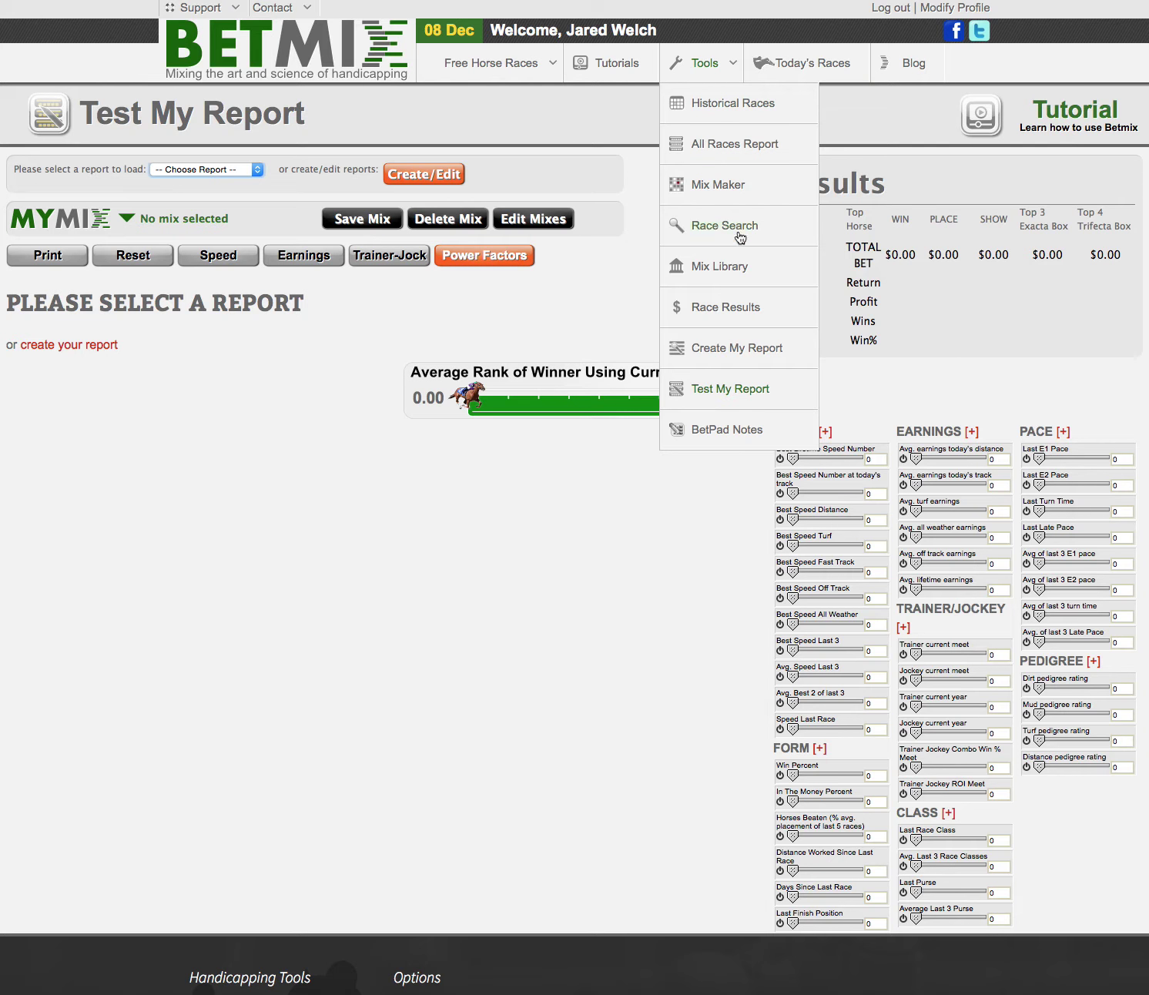
left_click(759, 348)
left_click(171, 188)
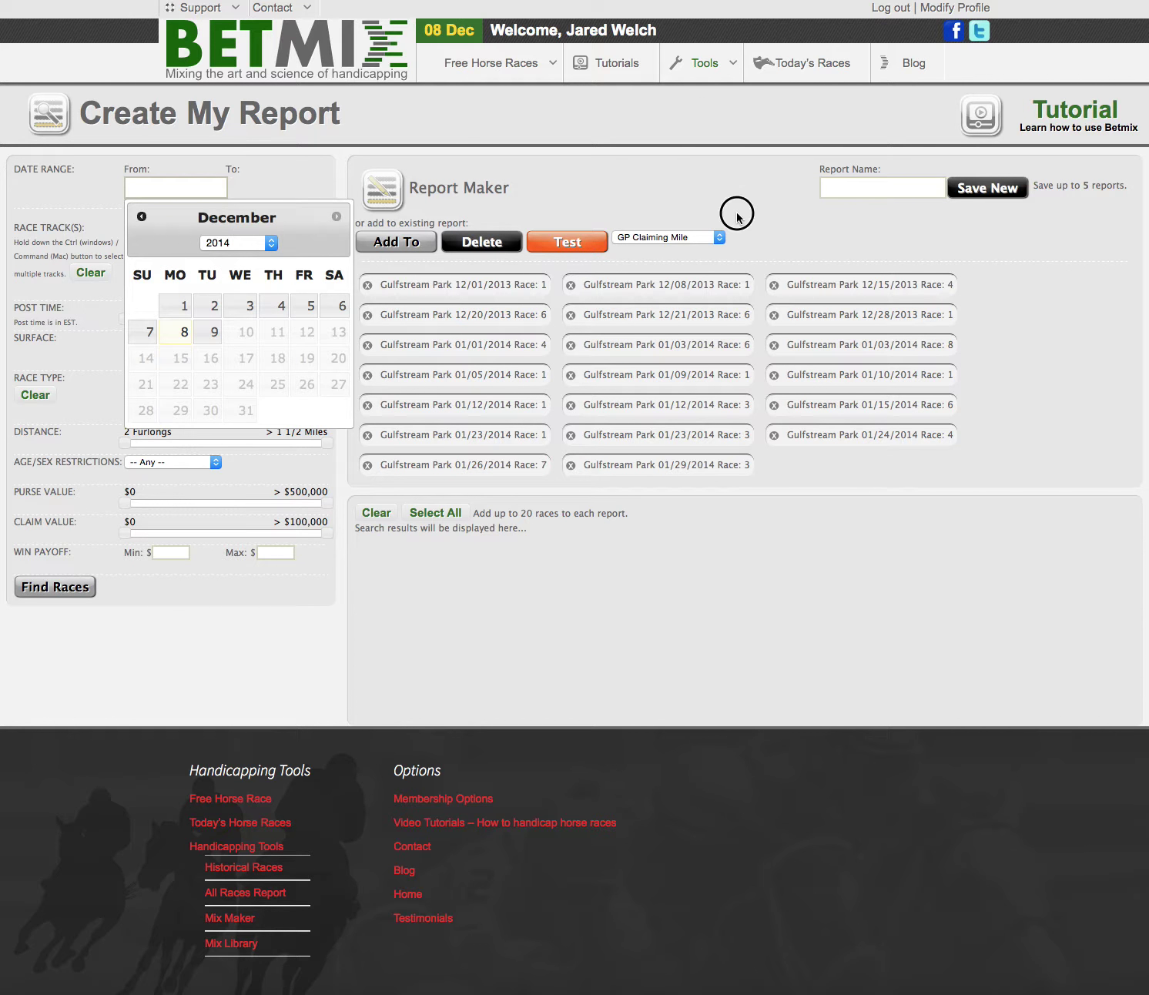
left_click(718, 237)
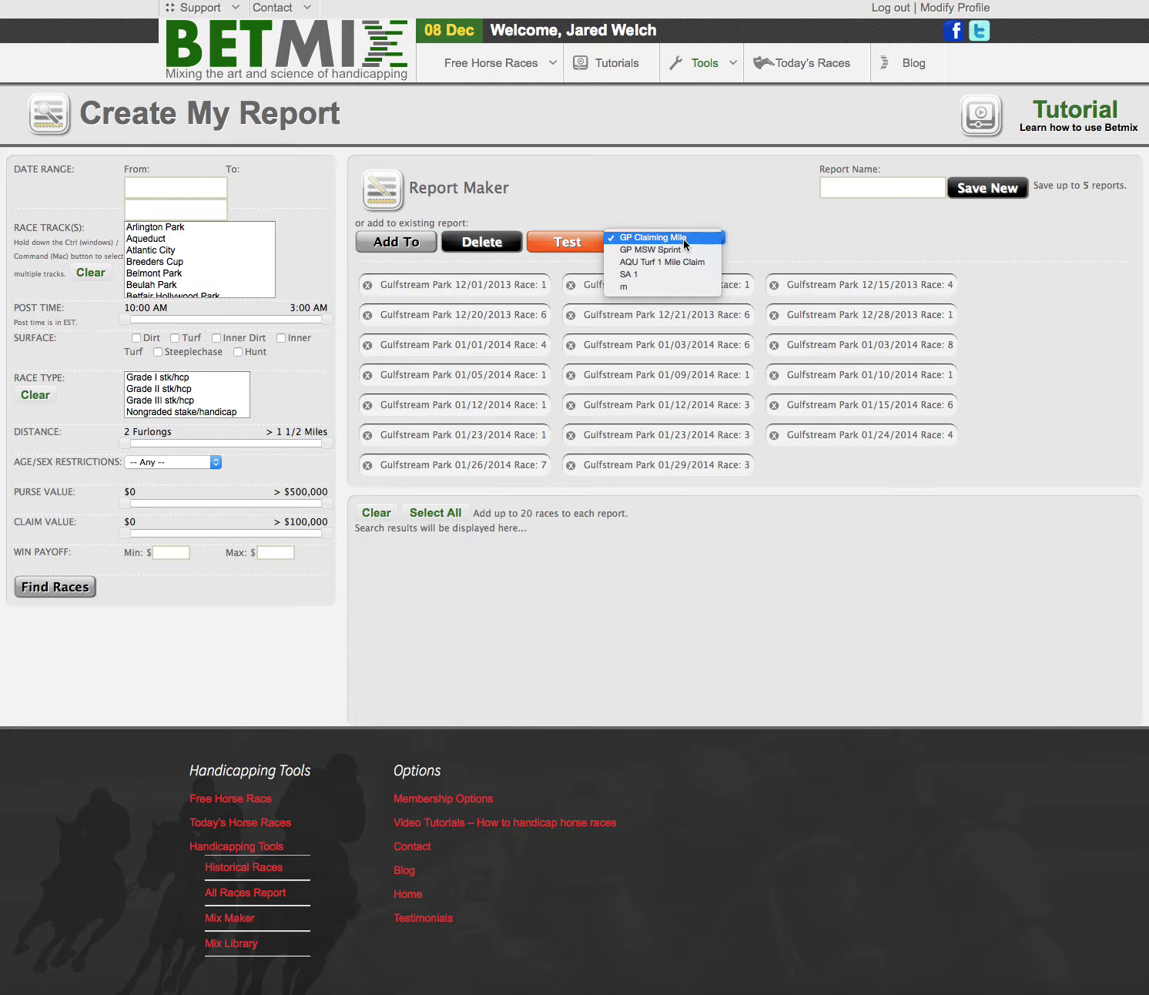
left_click(683, 238)
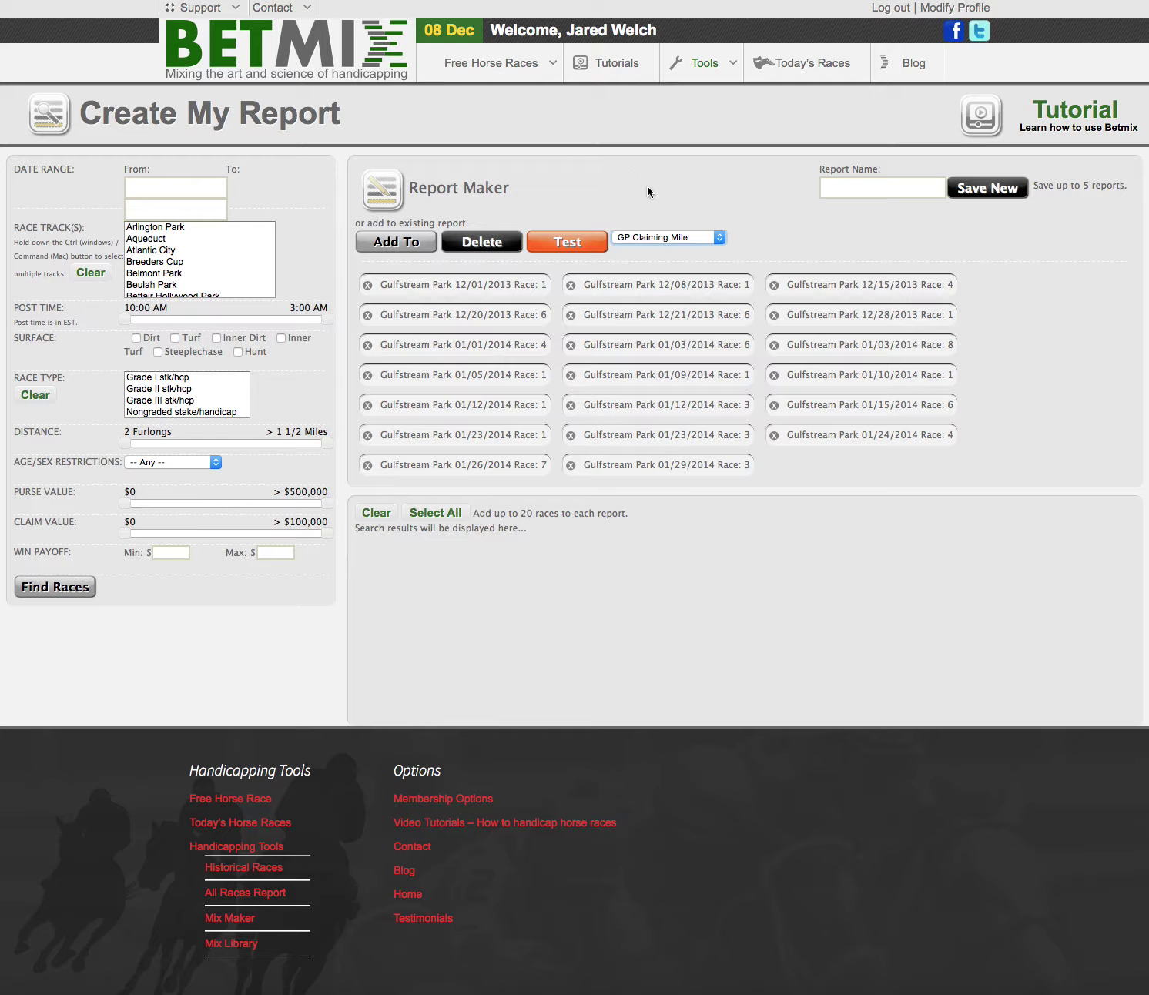
- Load the GP Claiming Mile report in Test My Report
mouse_move(724, 70)
left_click(716, 393)
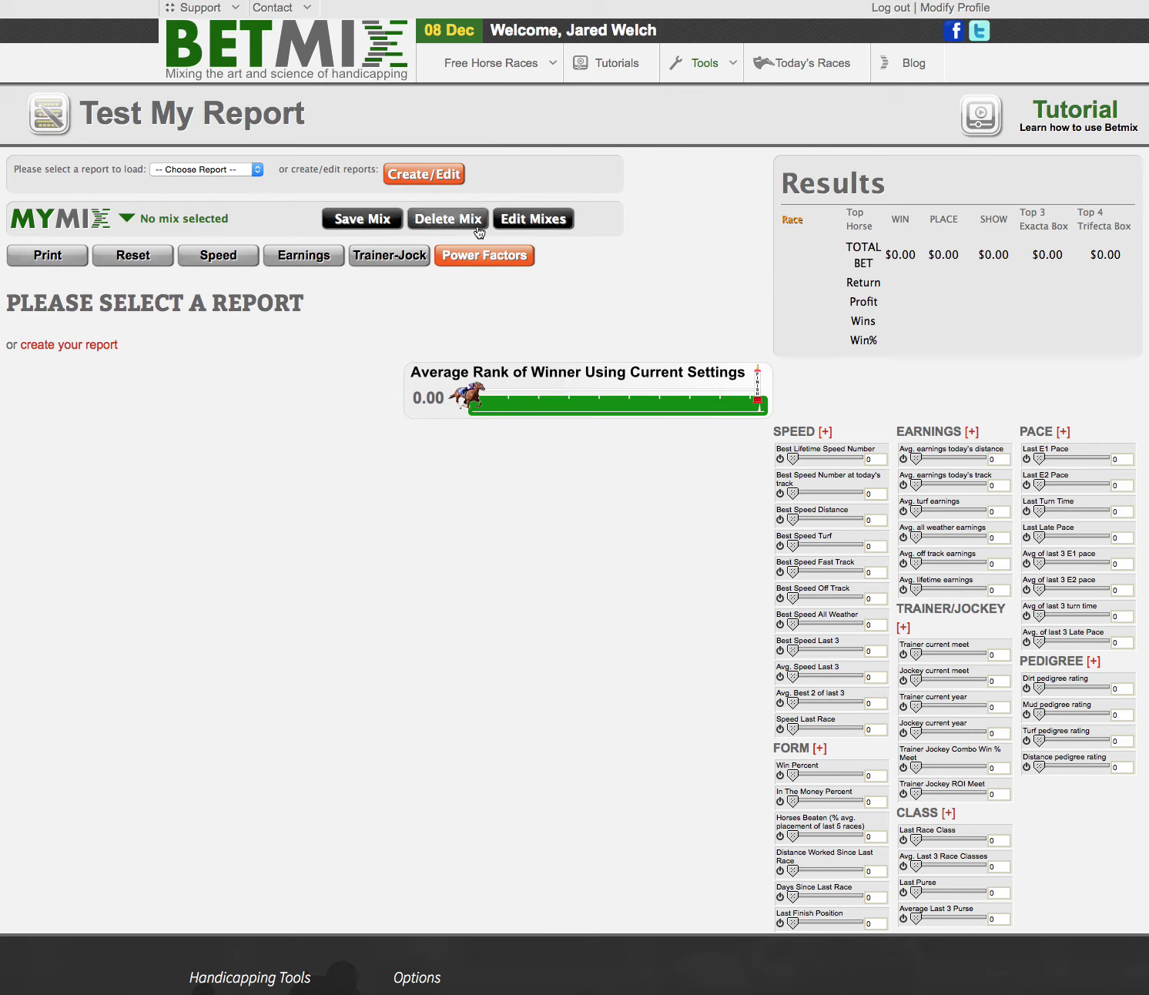
left_click(240, 170)
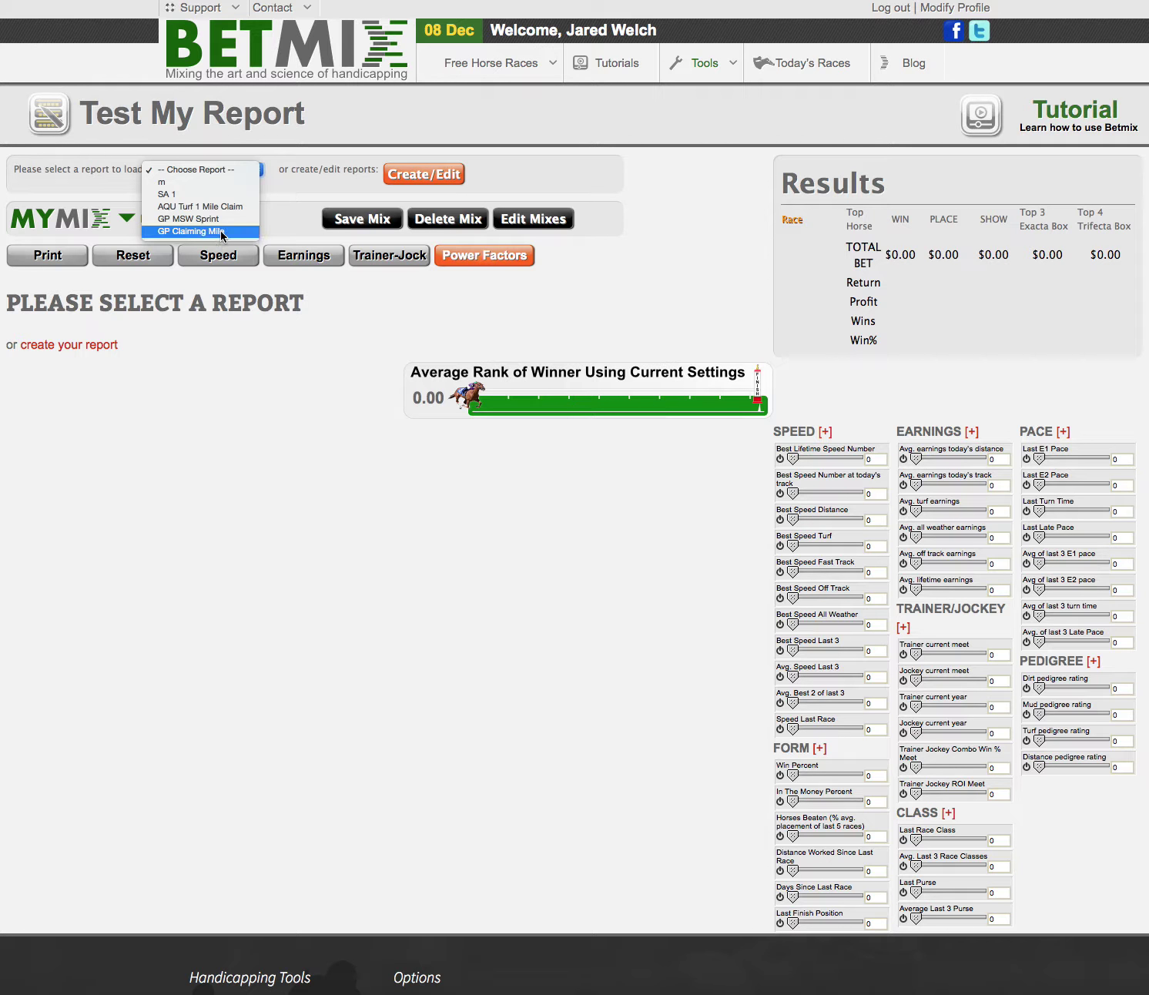
left_click(221, 233)
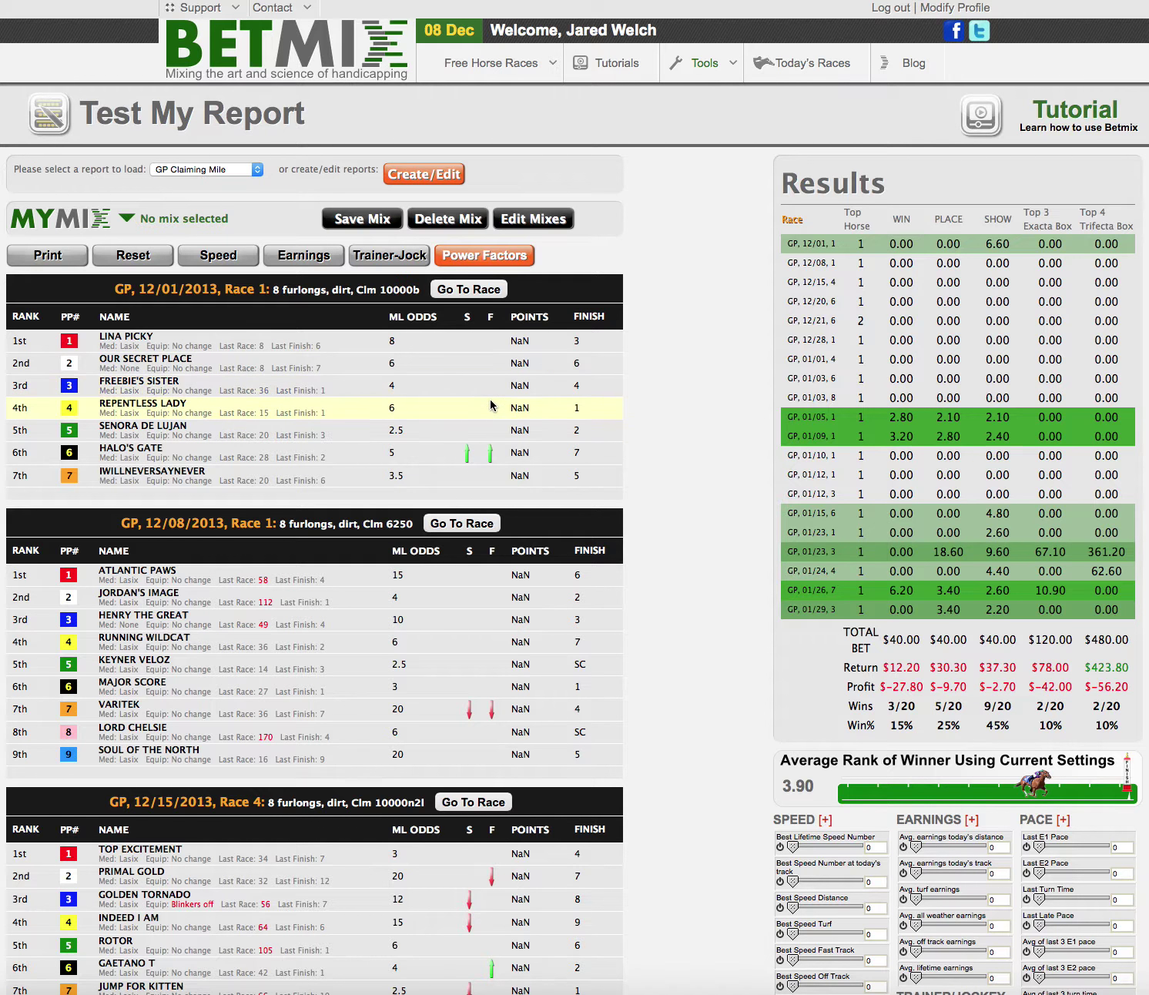
- Examine the factor weight sliders for the loaded report, trying out the Avg. Best 2 of last 3 slider
scroll(493, 406, "down", 2)
scroll(890, 617, "down", 4)
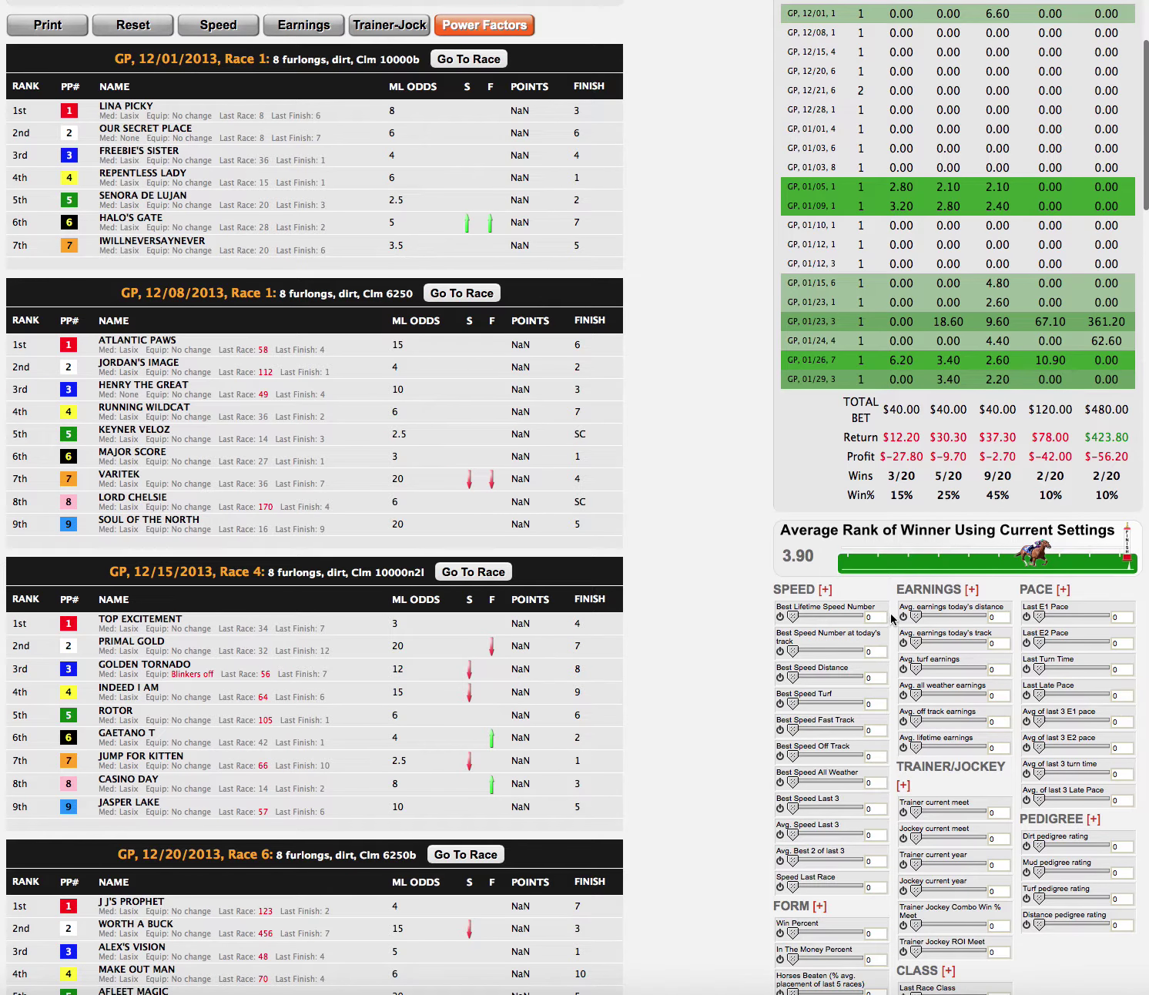
scroll(991, 753, "down", 3)
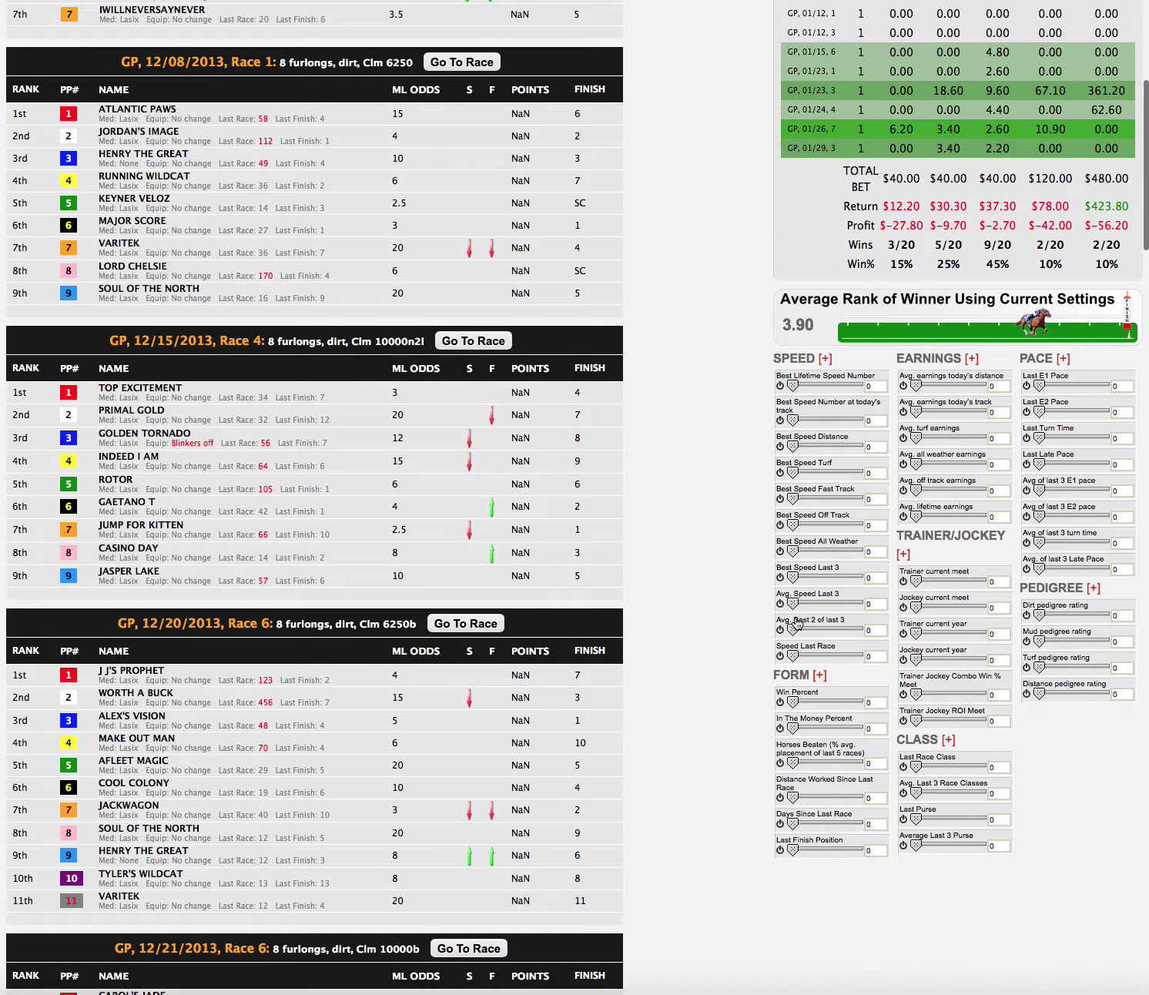
left_click_drag(797, 624, 774, 575)
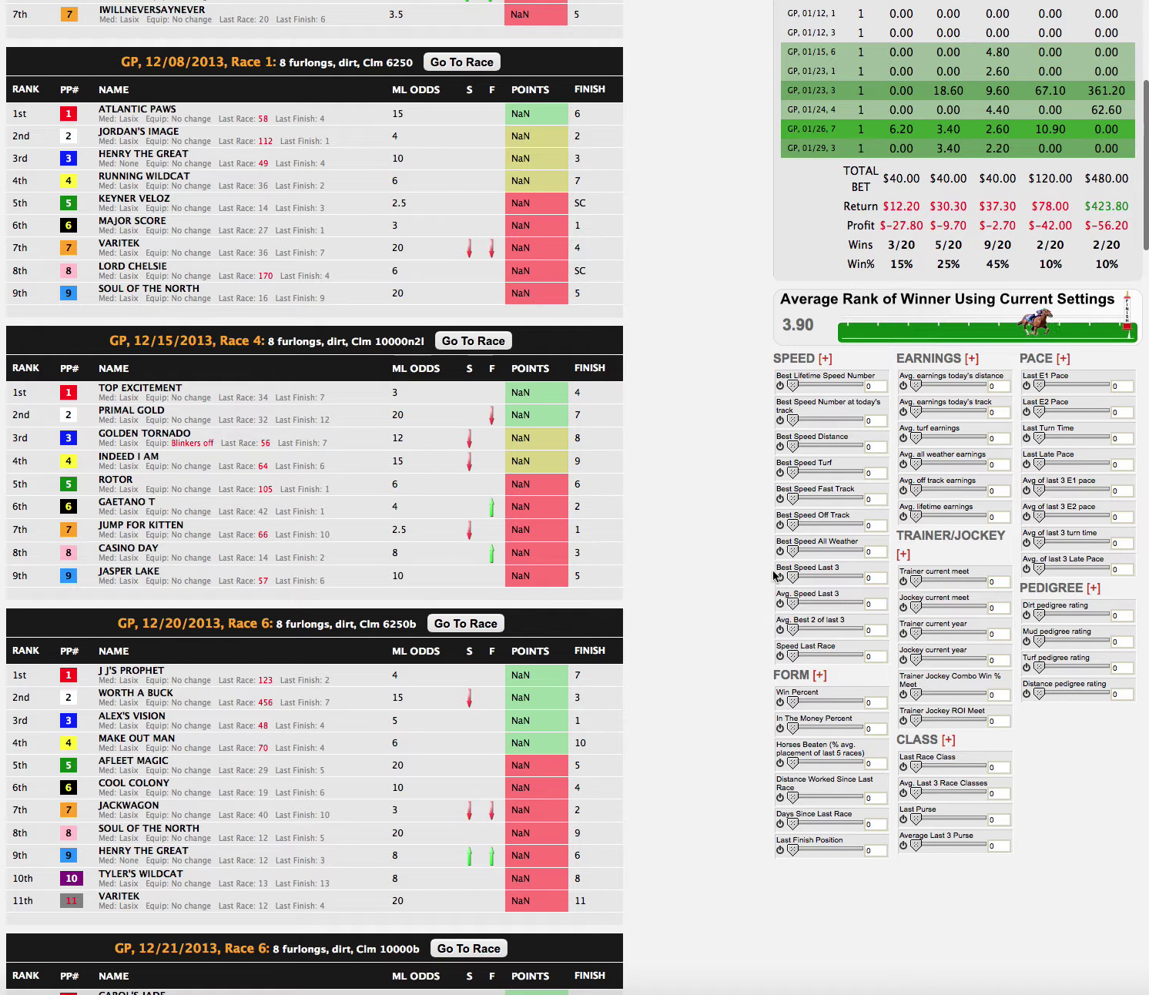
scroll(774, 575, "up", 5)
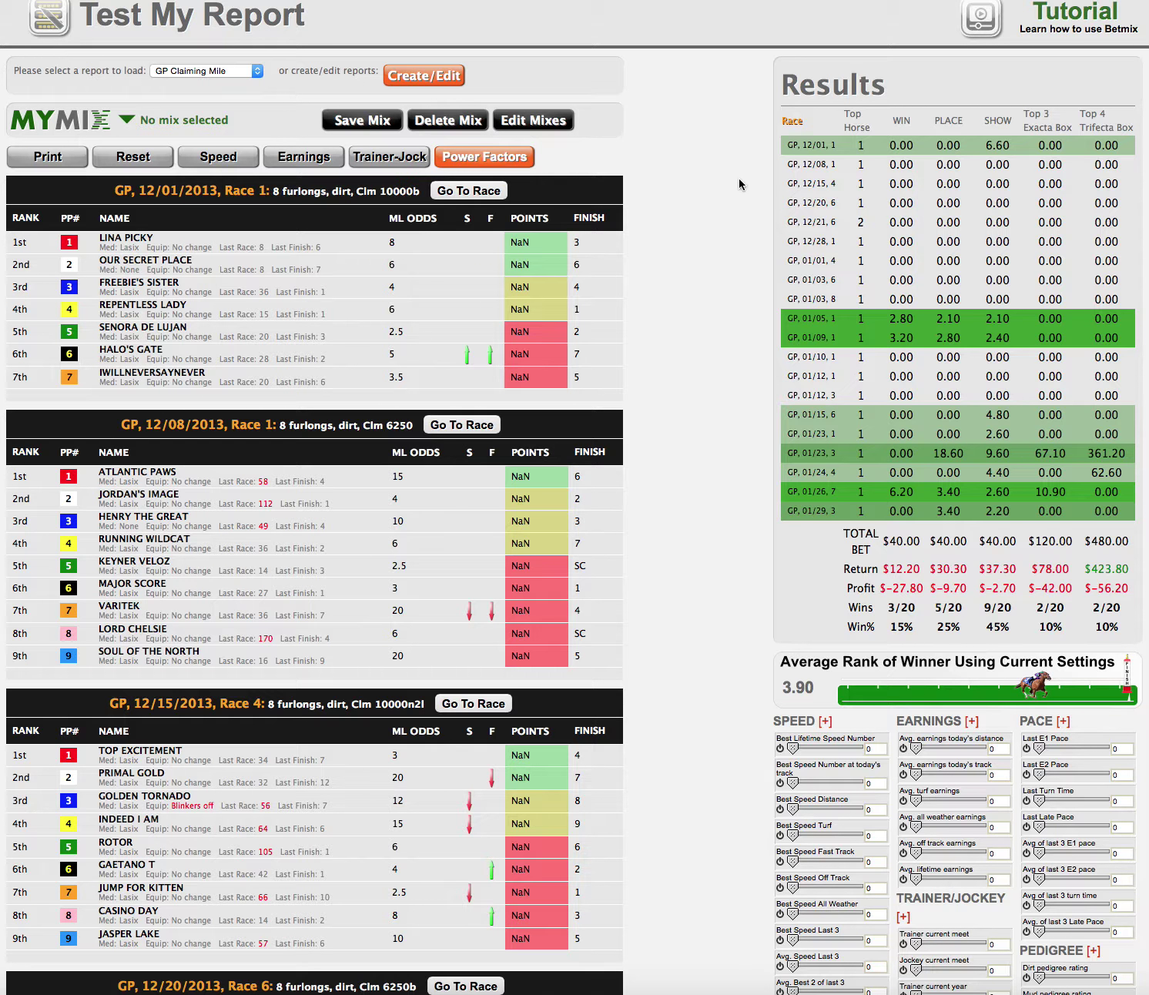
- Open the Power Factors report and sort its factors by WIN%, highest first
left_click(490, 161)
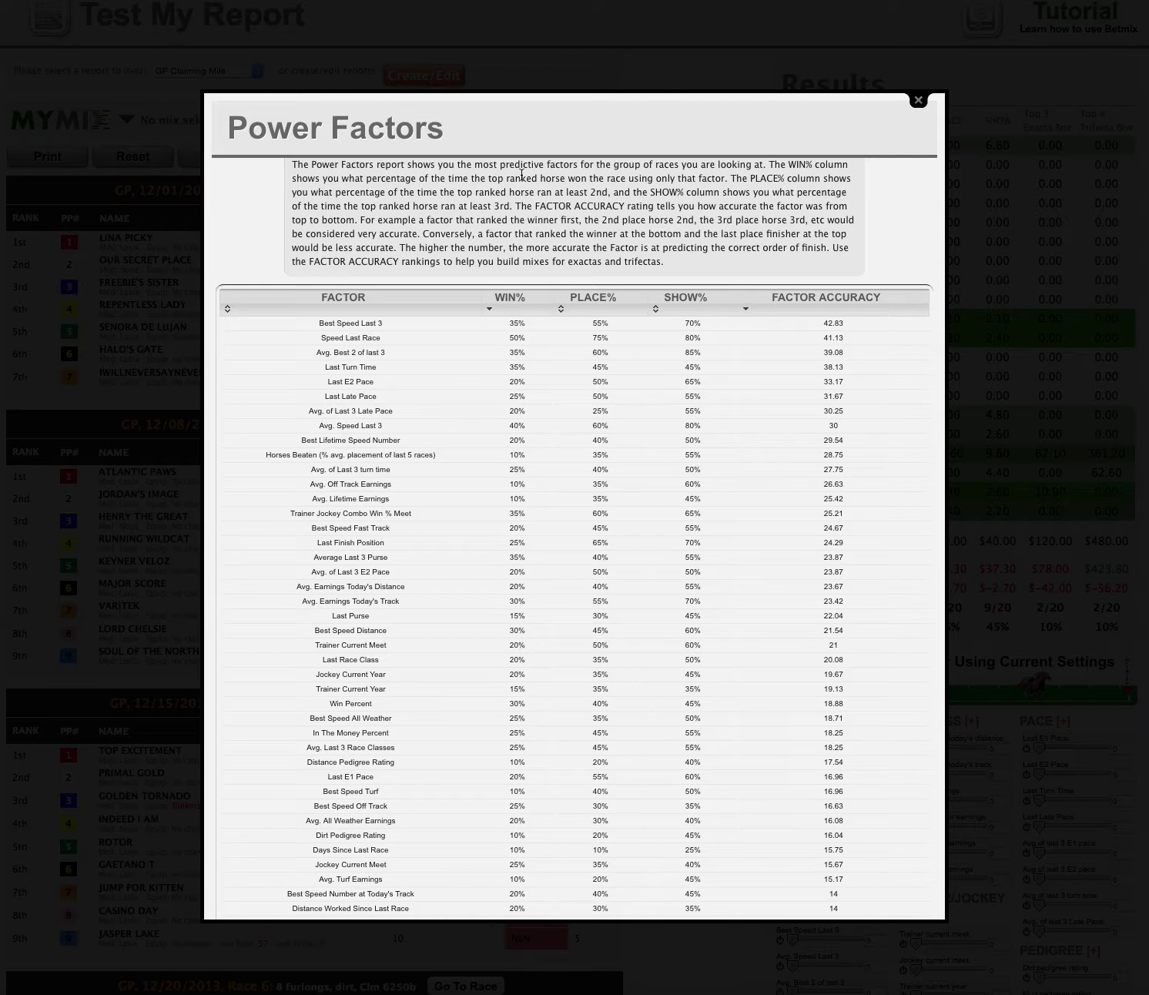
left_click(914, 101)
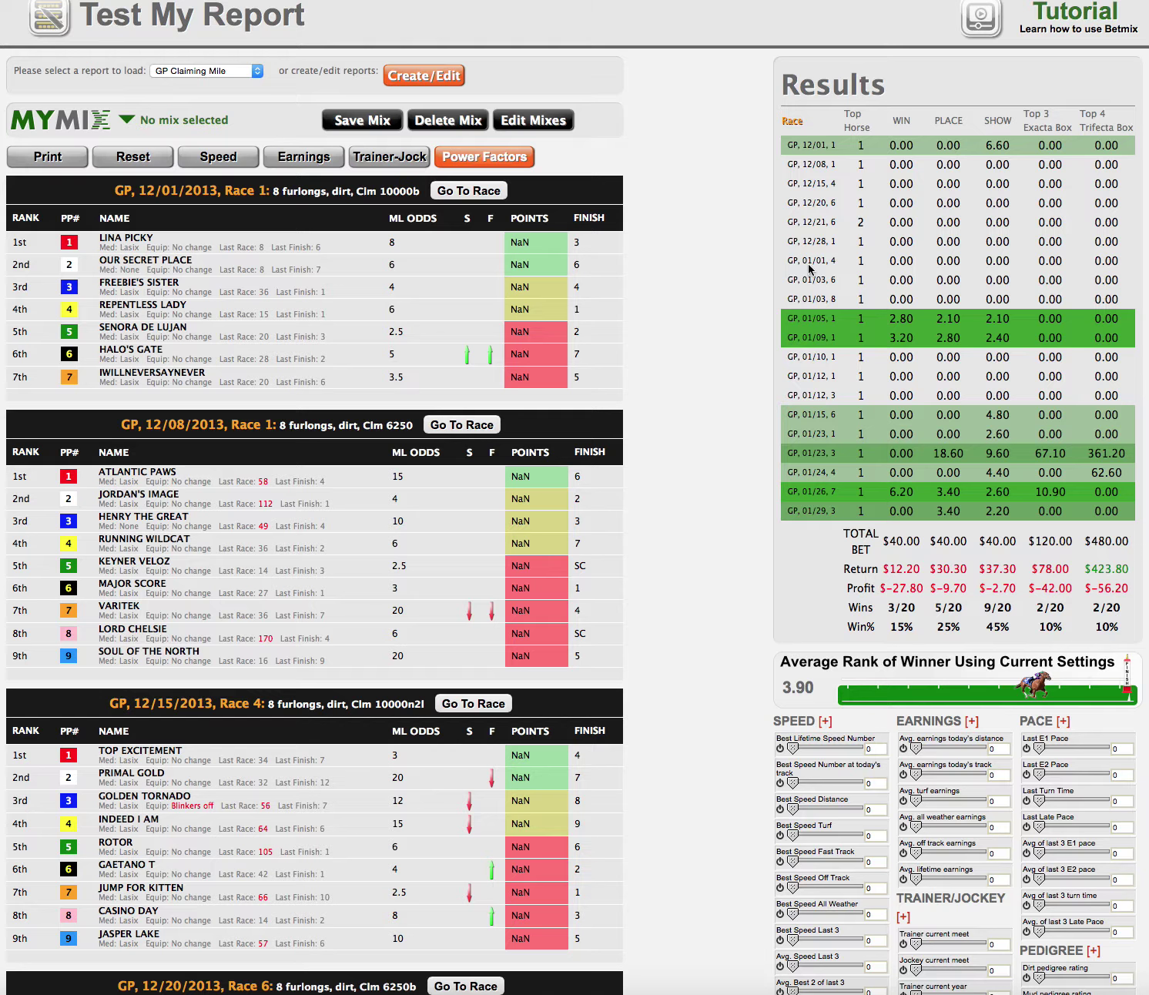
left_click(496, 159)
left_click(488, 165)
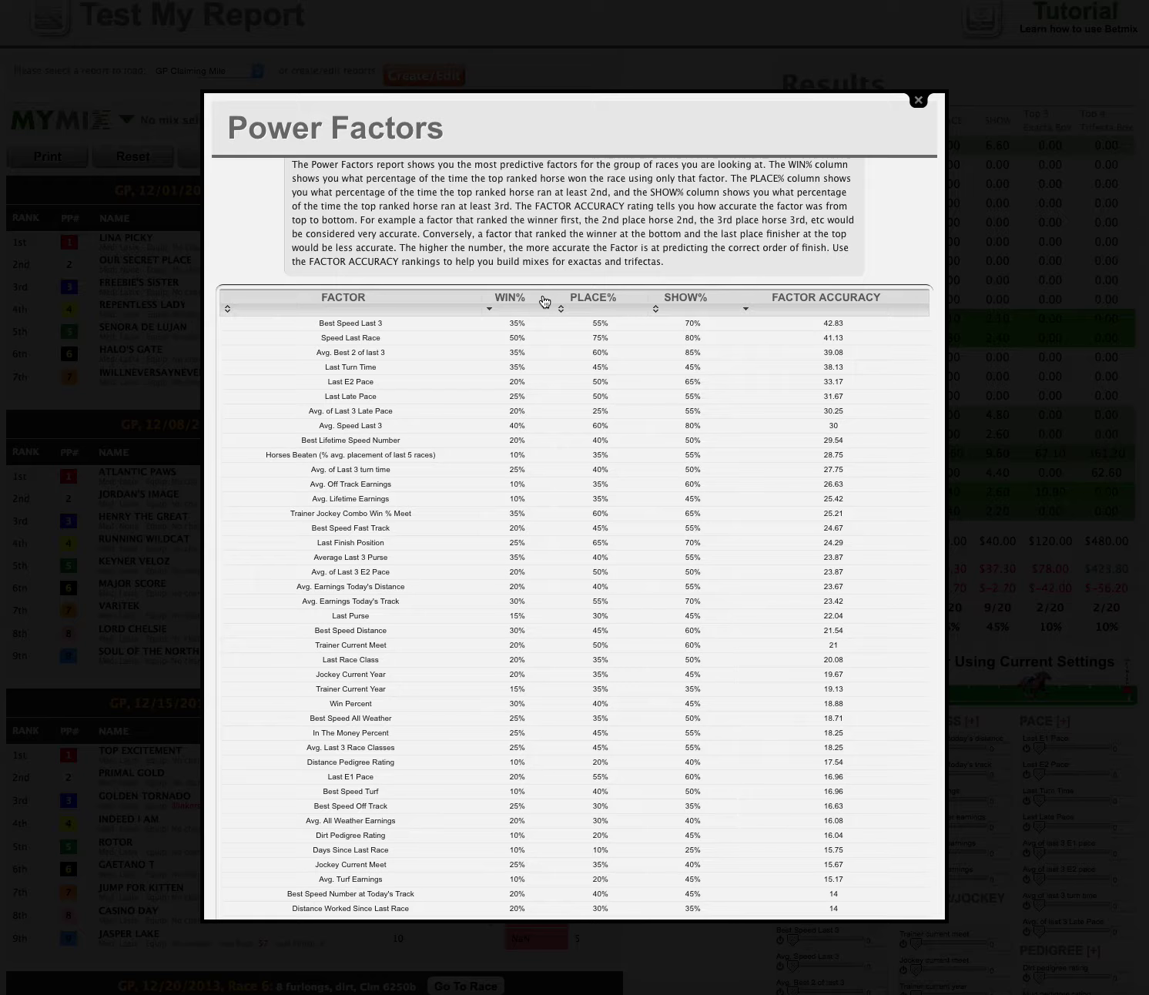
left_click(514, 300)
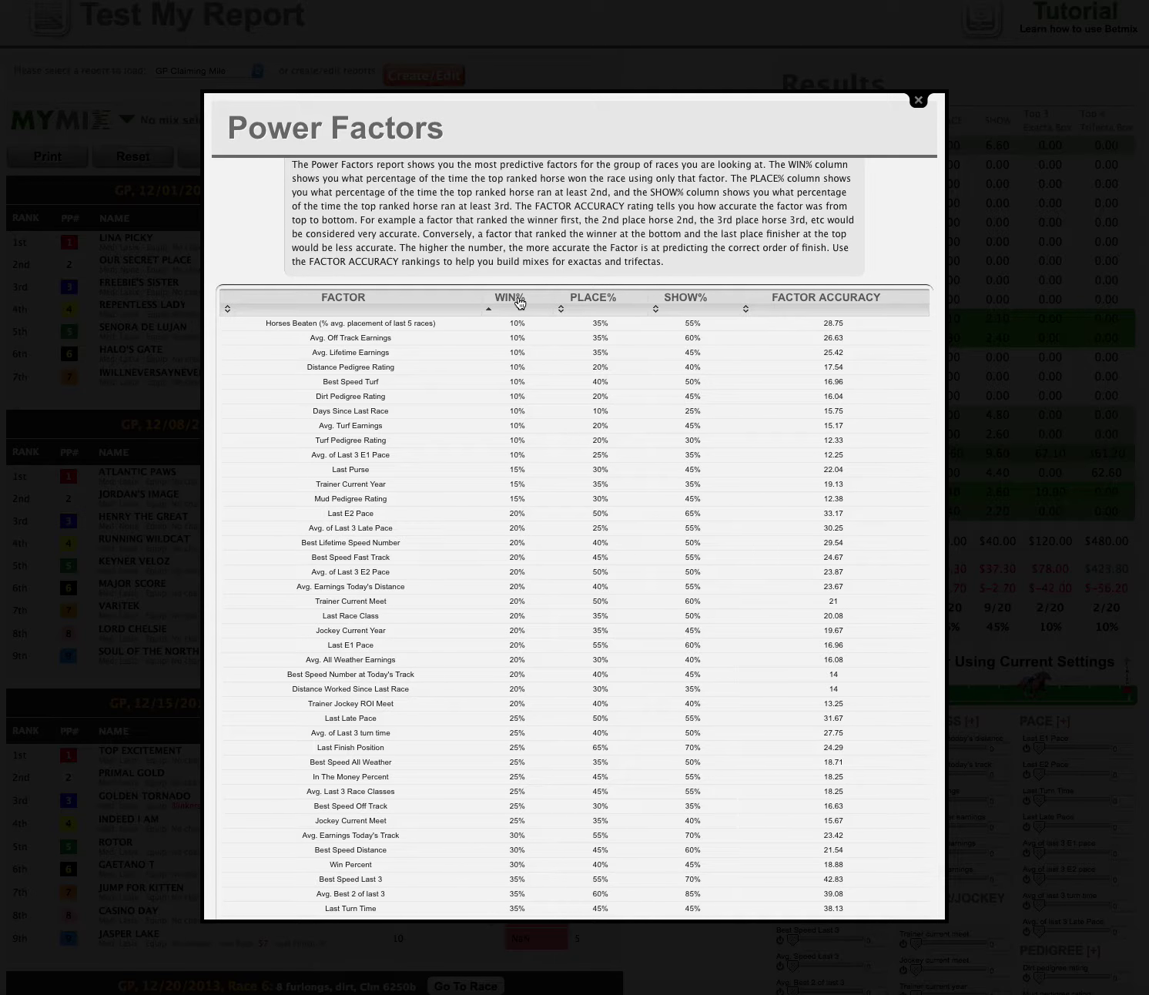
left_click(520, 303)
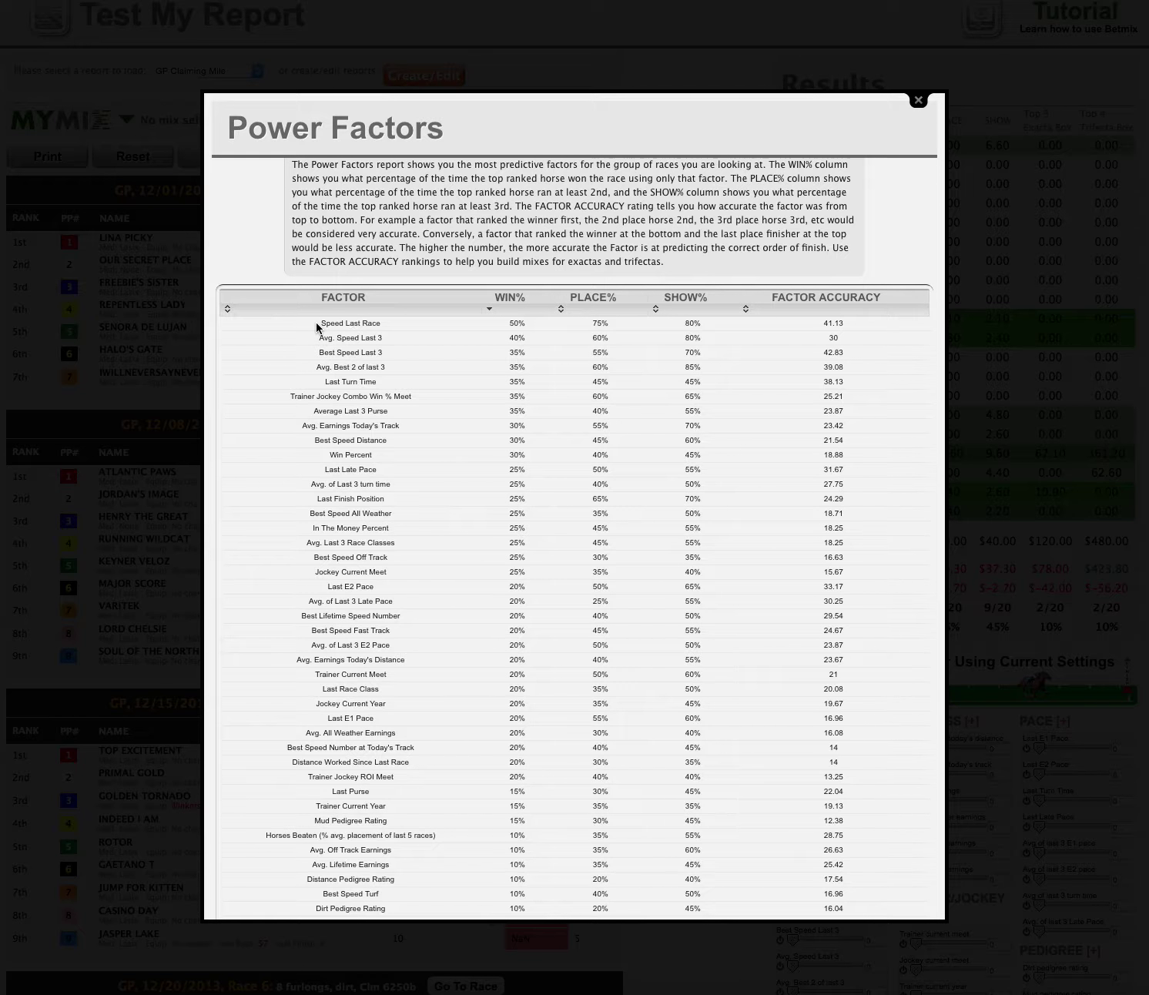
- Highlight the Speed Last Race factor, its WIN% value and the Avg. Speed Last 3 factor in the sorted list
left_click_drag(319, 324, 390, 321)
left_click_drag(508, 324, 528, 323)
left_click_drag(384, 338, 313, 337)
scroll(514, 500, "down", 2)
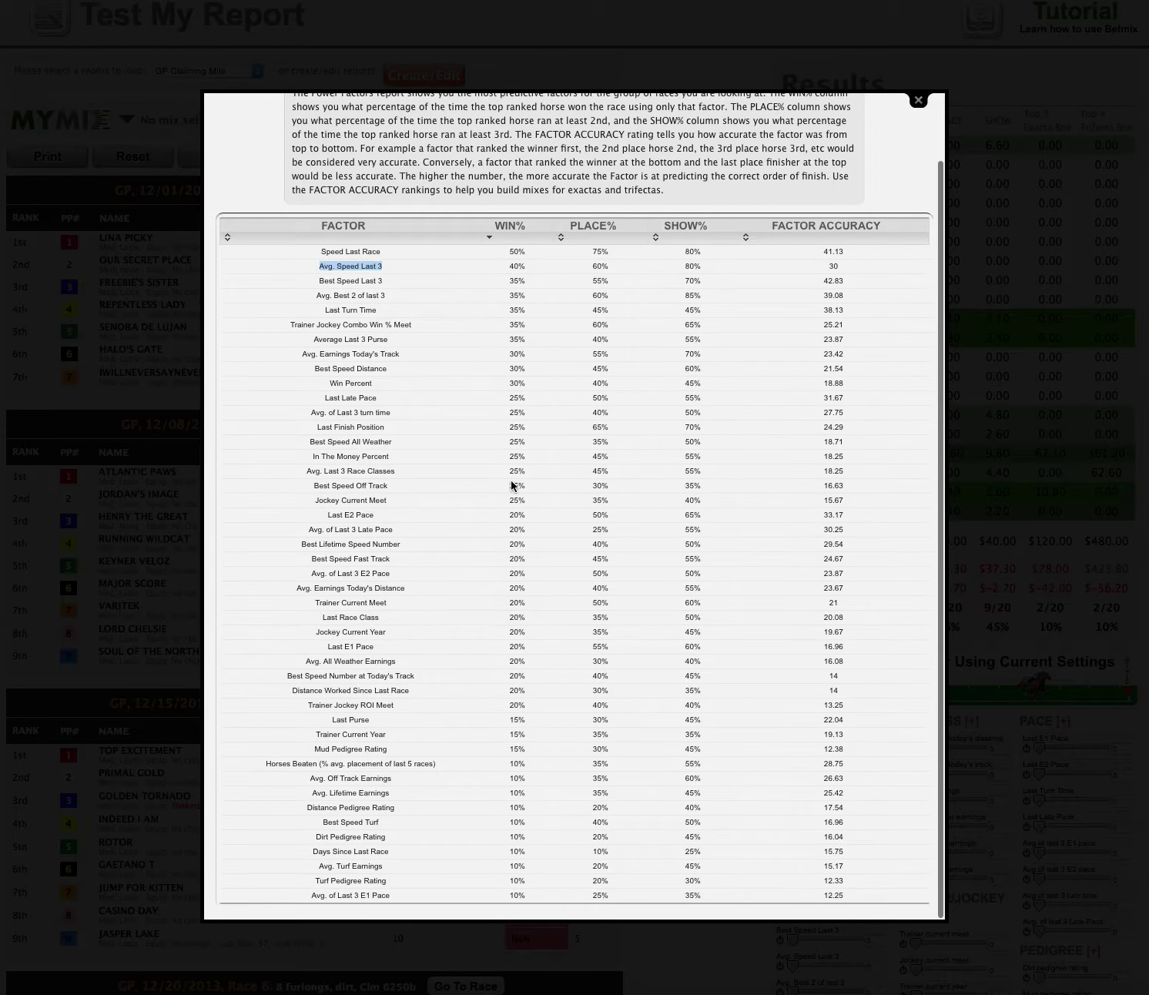
scroll(513, 485, "up", 2)
- Re-sort the Power Factors by PLACE% and finally by SHOW%, highest first, highlight Avg. Best 2 of last 3, and close the report
left_click(600, 300)
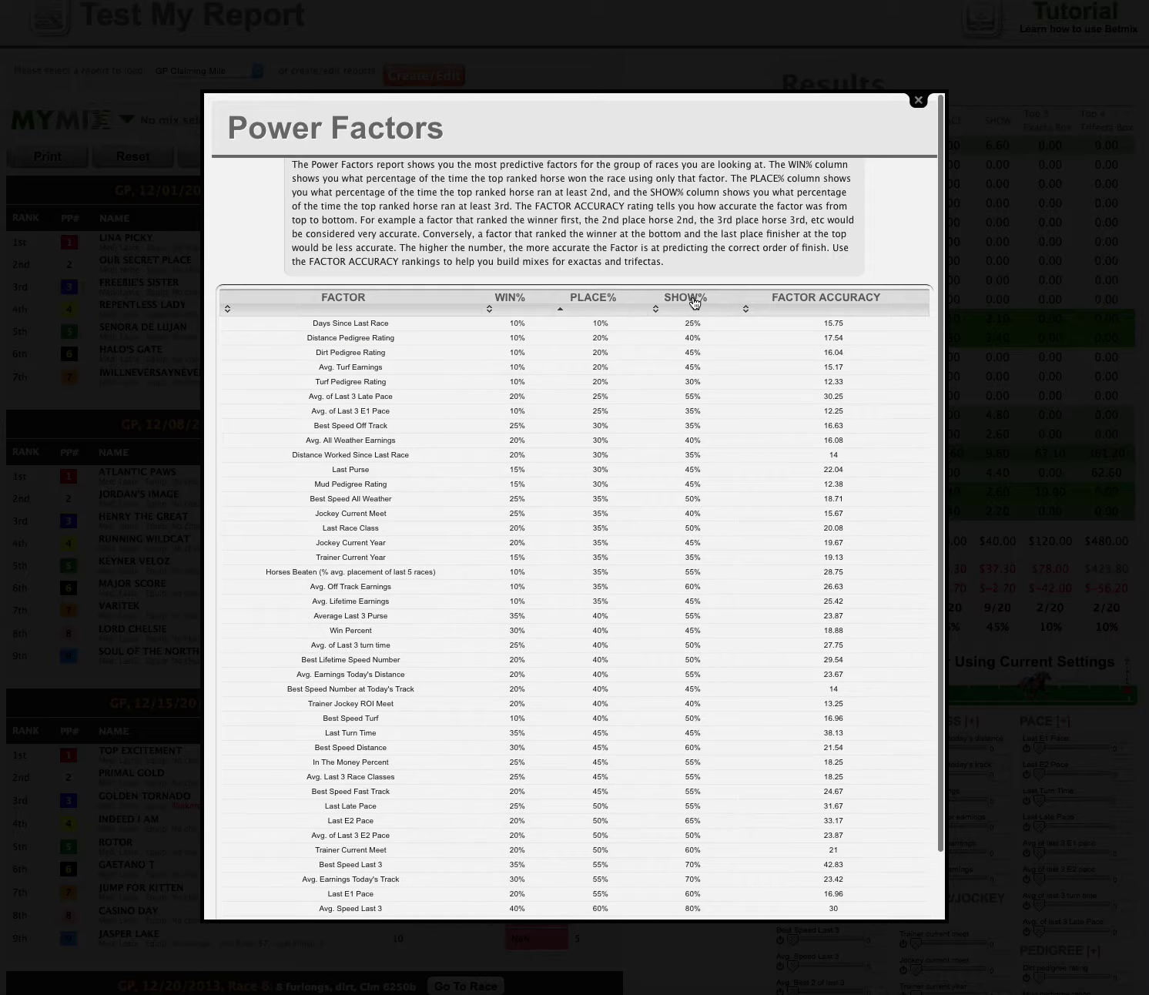
left_click(610, 301)
left_click(701, 296)
left_click(702, 299)
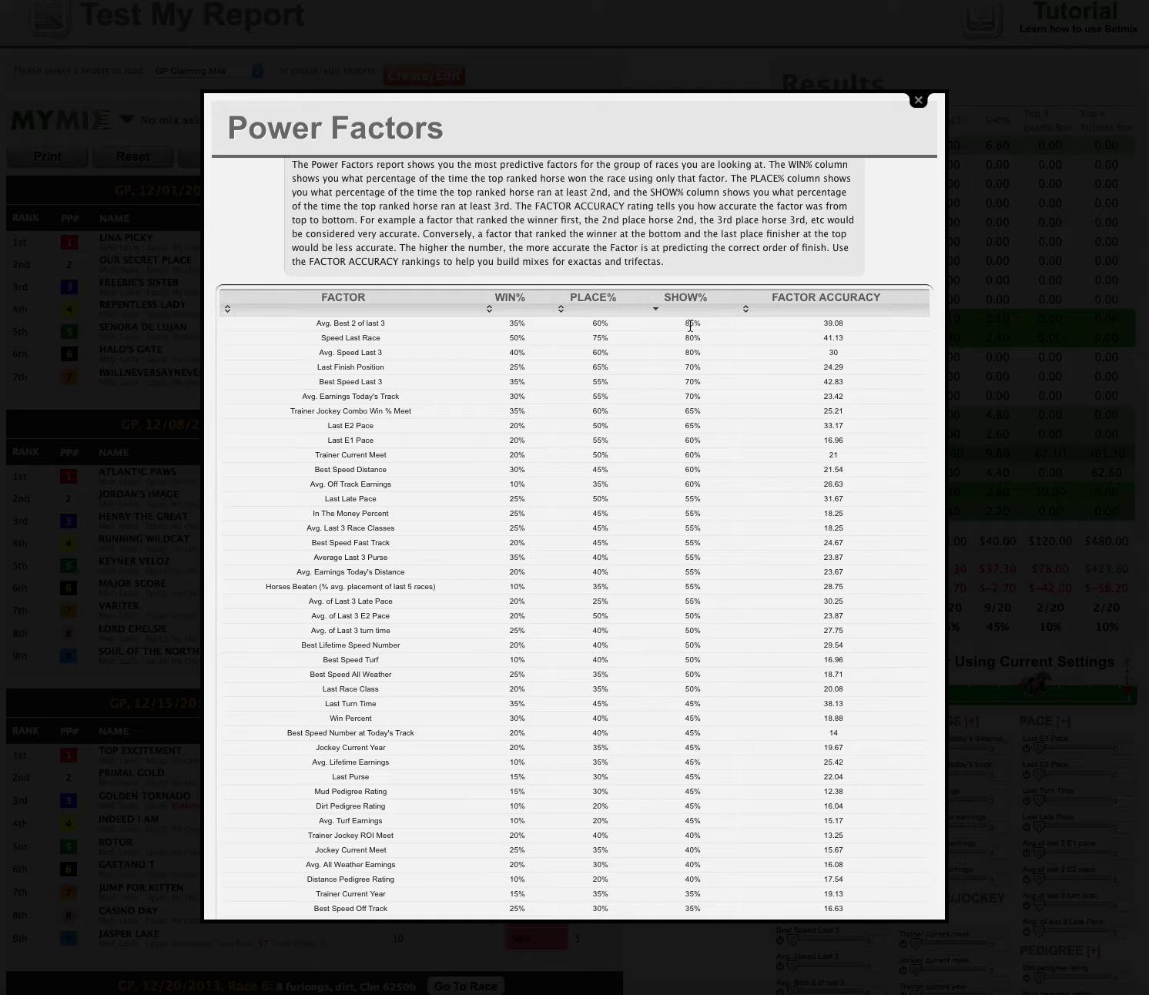
left_click_drag(317, 326, 392, 324)
left_click(916, 105)
- Set the Avg. Best 2 of last 3 speed factor weight to 81 and check the SHOW return in the results
scroll(854, 614, "down", 5)
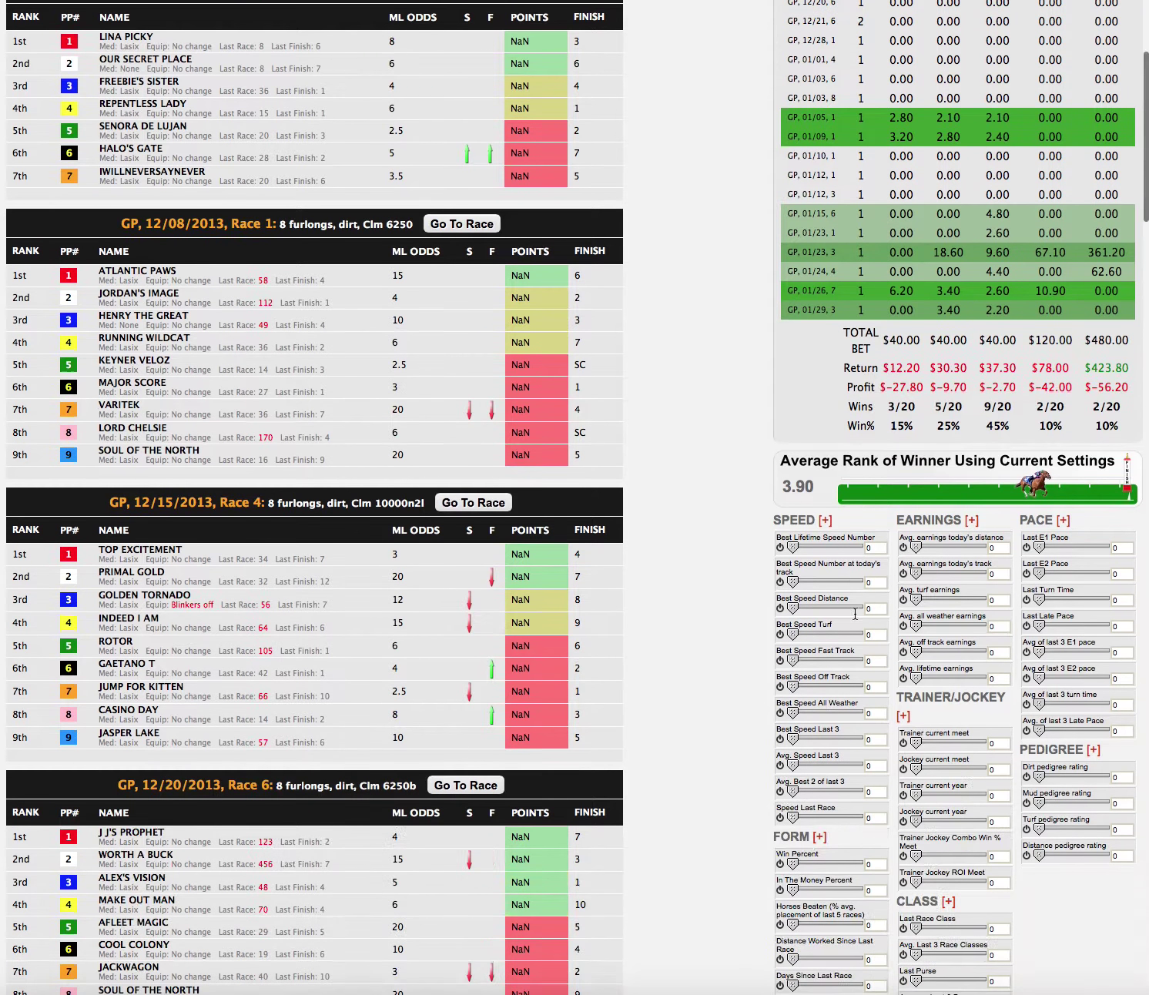
scroll(796, 792, "down", 1)
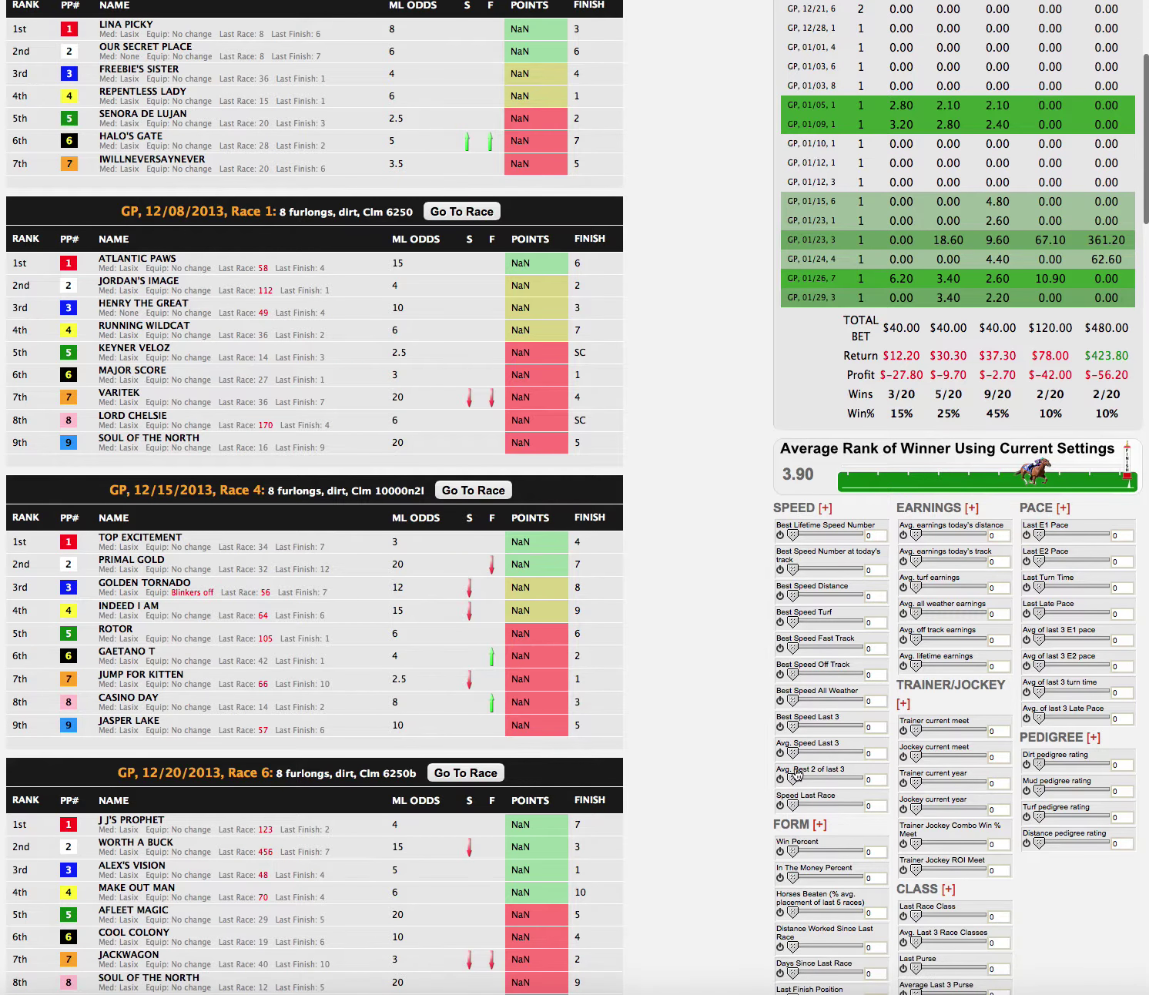
left_click(797, 792)
left_click_drag(796, 781, 849, 779)
scroll(885, 755, "up", 5)
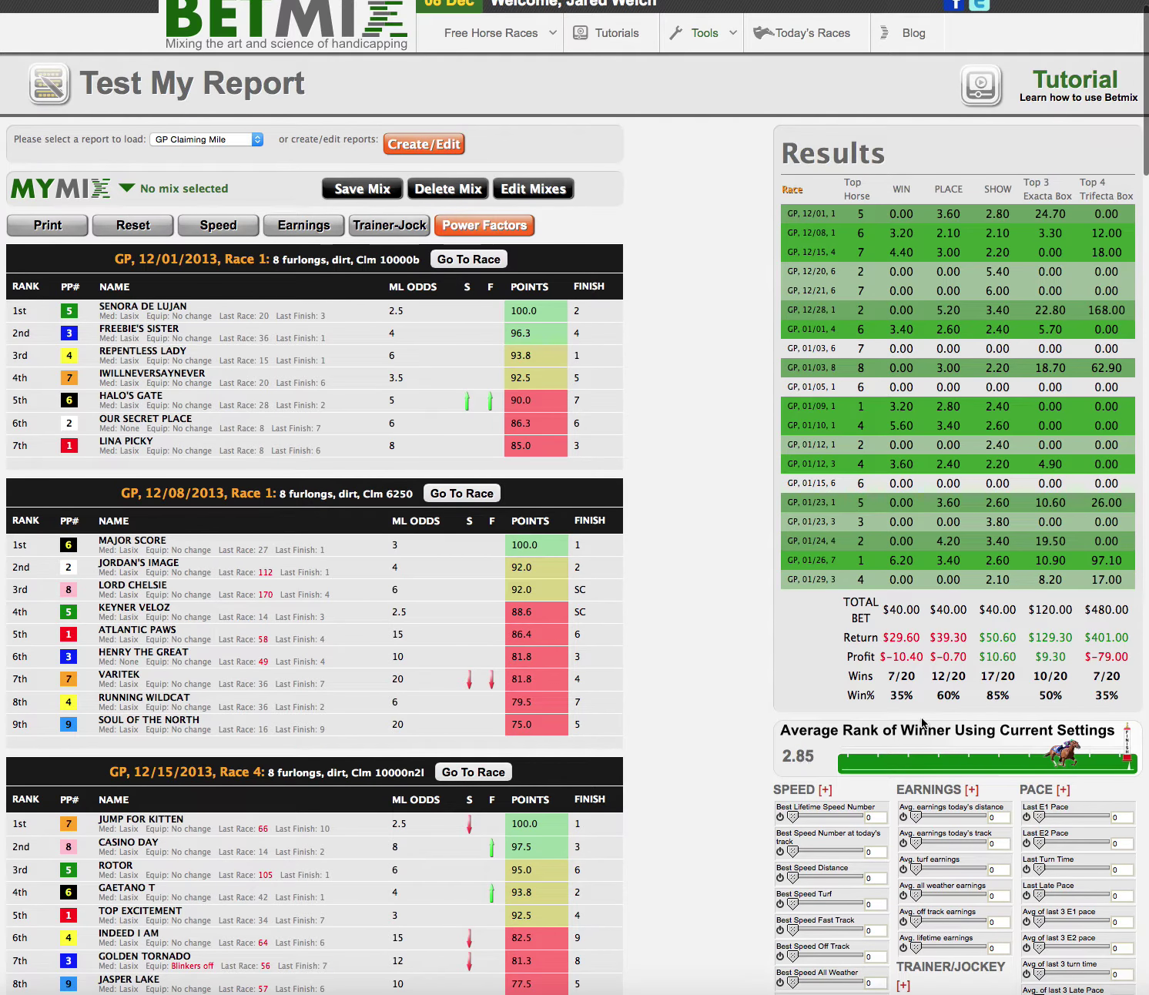
double_click(1013, 639)
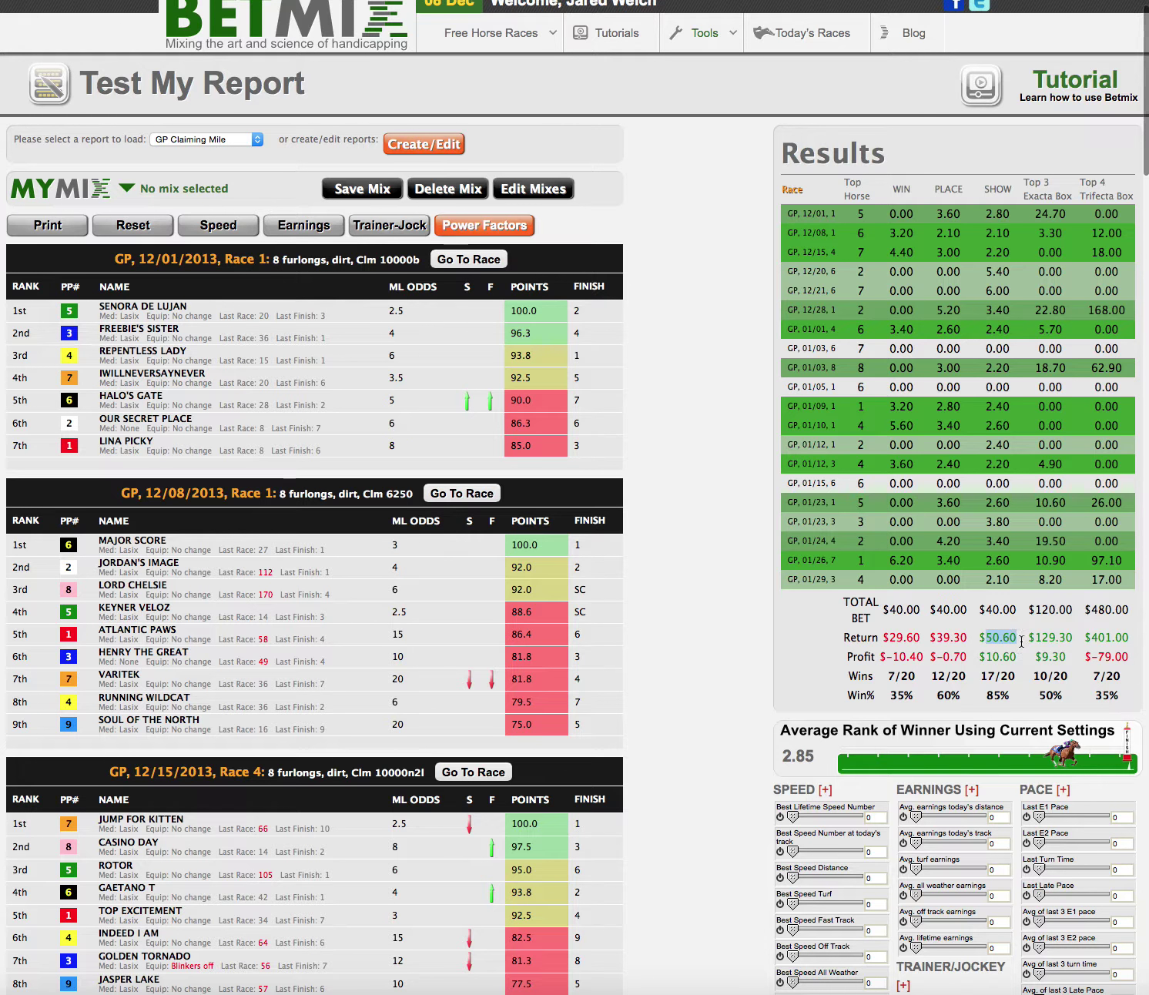
- Reset the Avg. Best 2 of last 3 speed factor weight to 0
scroll(1007, 659, "down", 5)
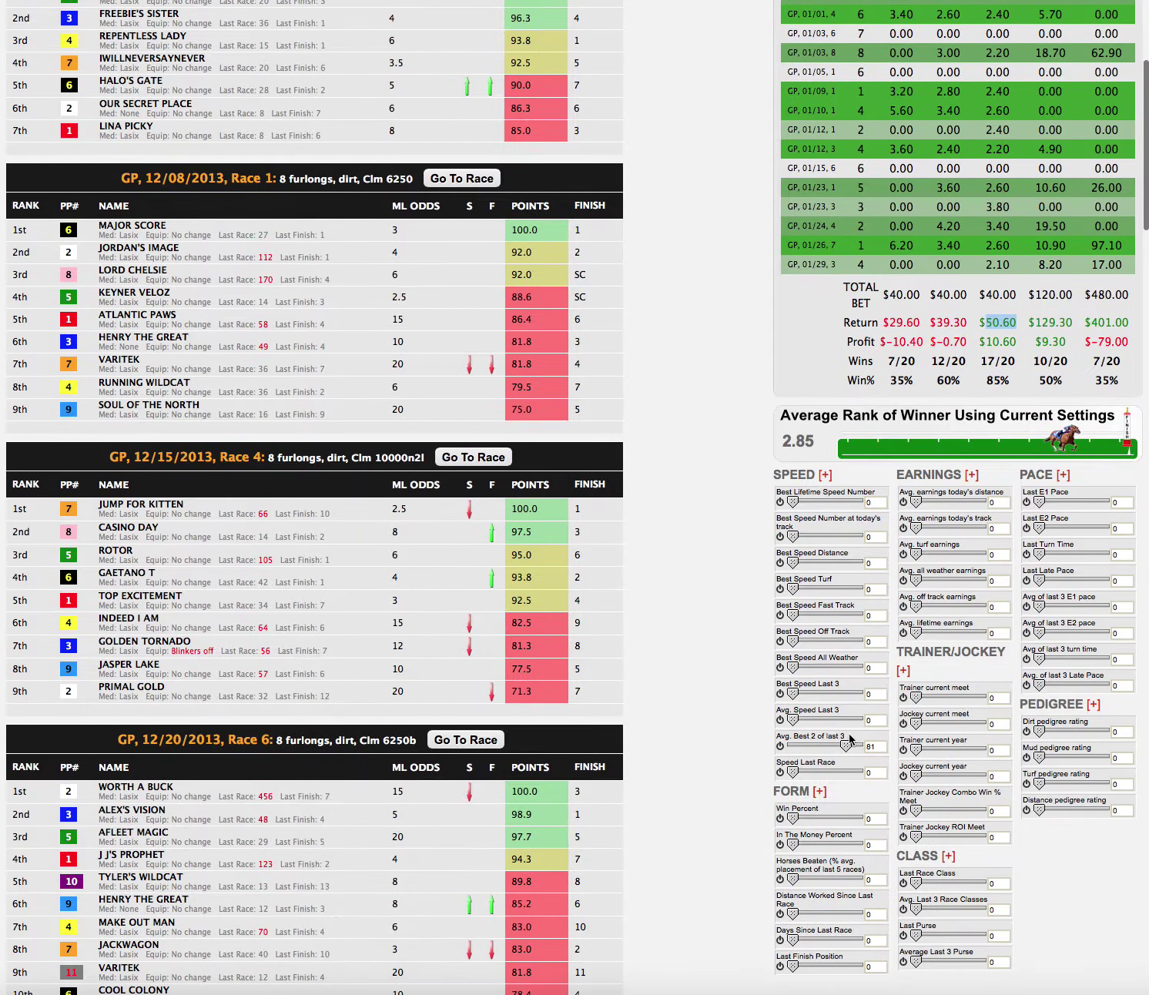
left_click_drag(847, 746, 730, 746)
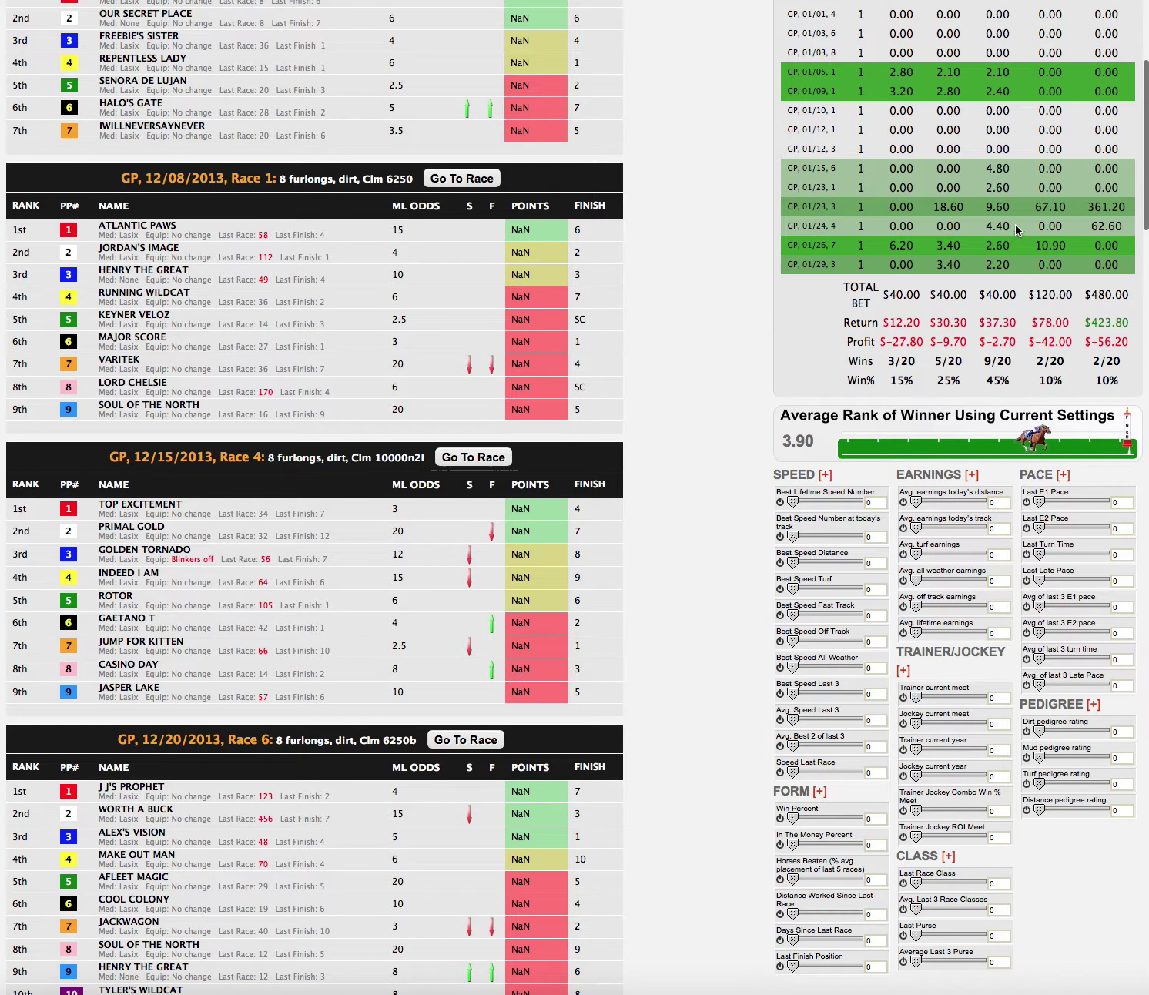
scroll(1001, 336, "up", 5)
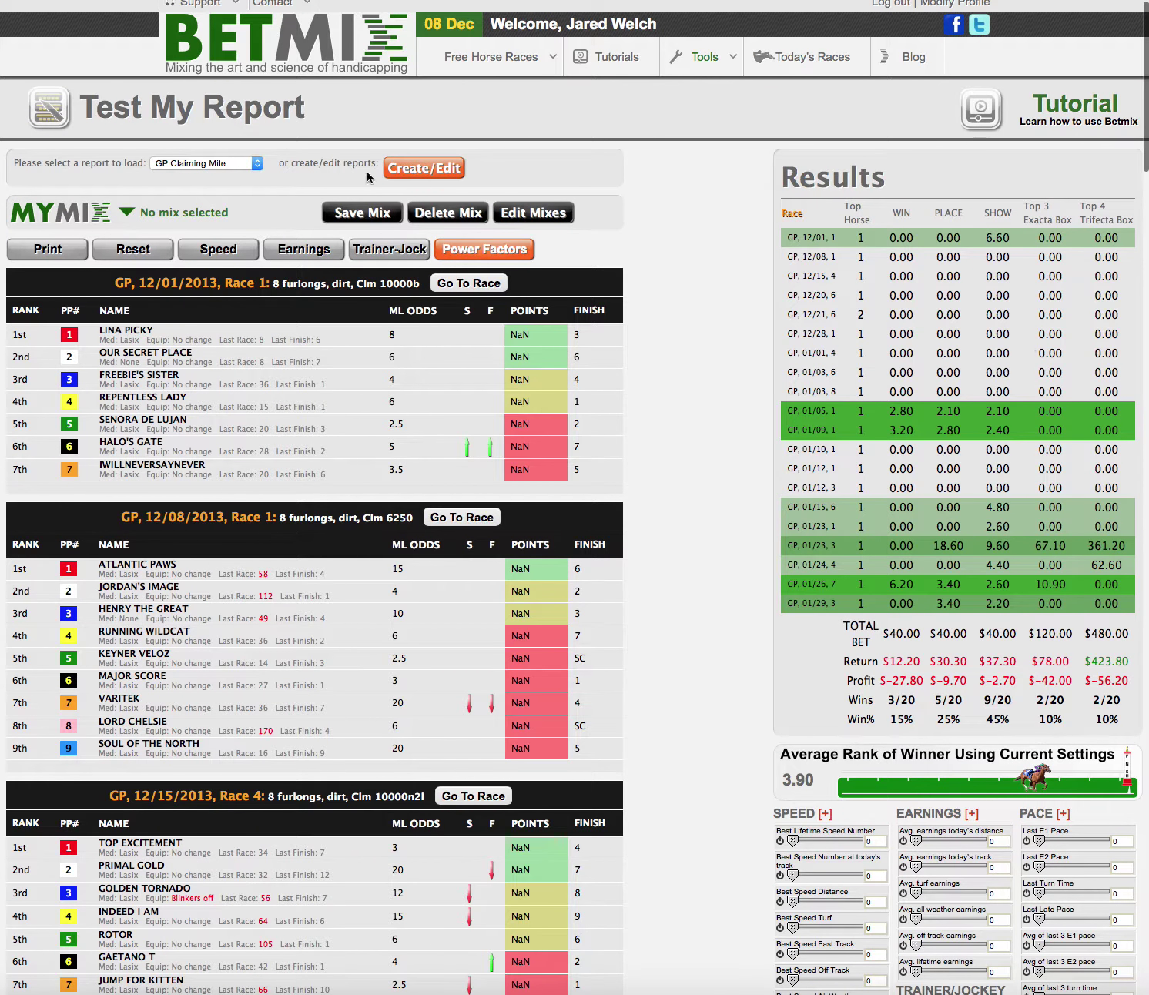
- Re-sort the Power Factors report by WIN% and finally by FACTOR ACCURACY, highest first, and close the report
left_click(470, 248)
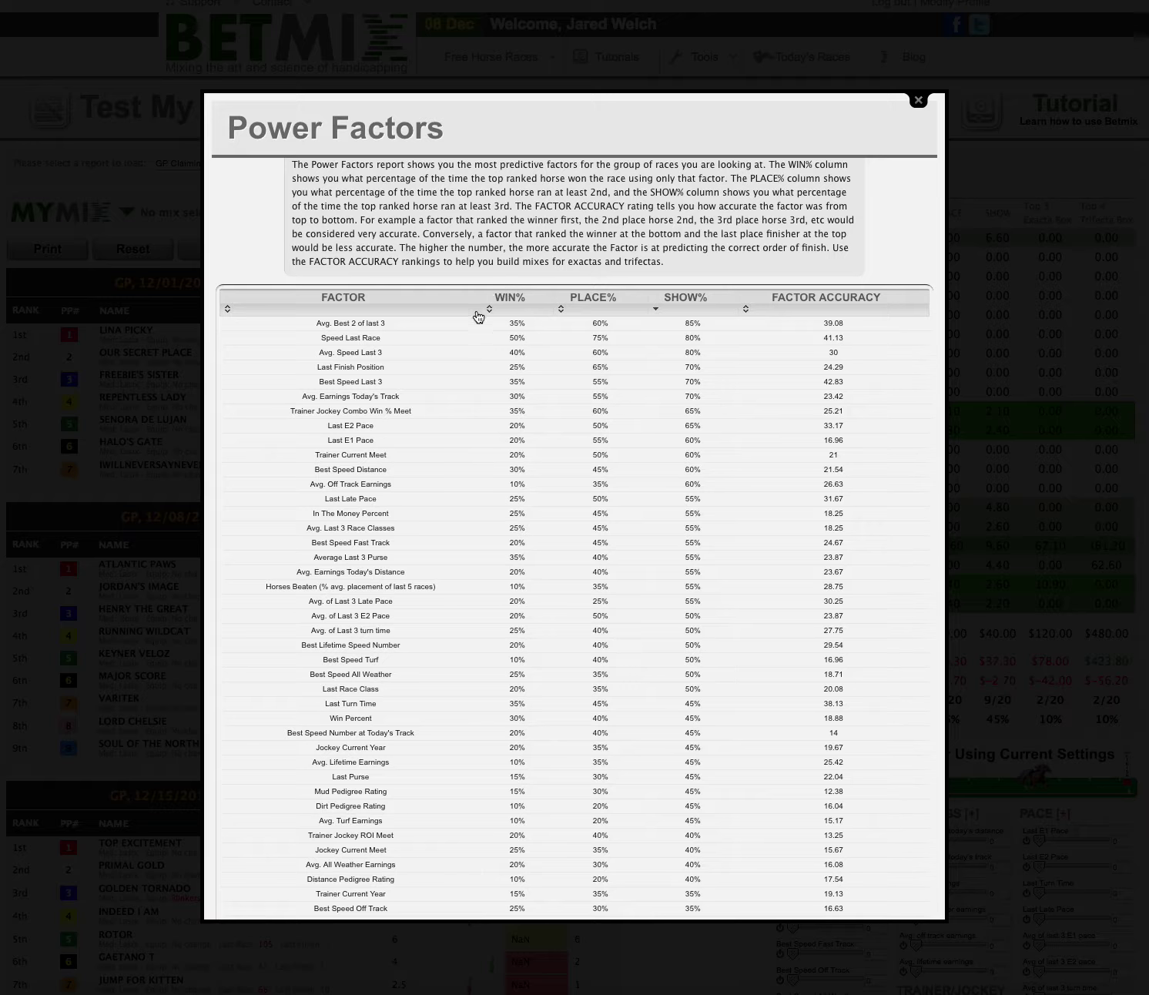
left_click(516, 297)
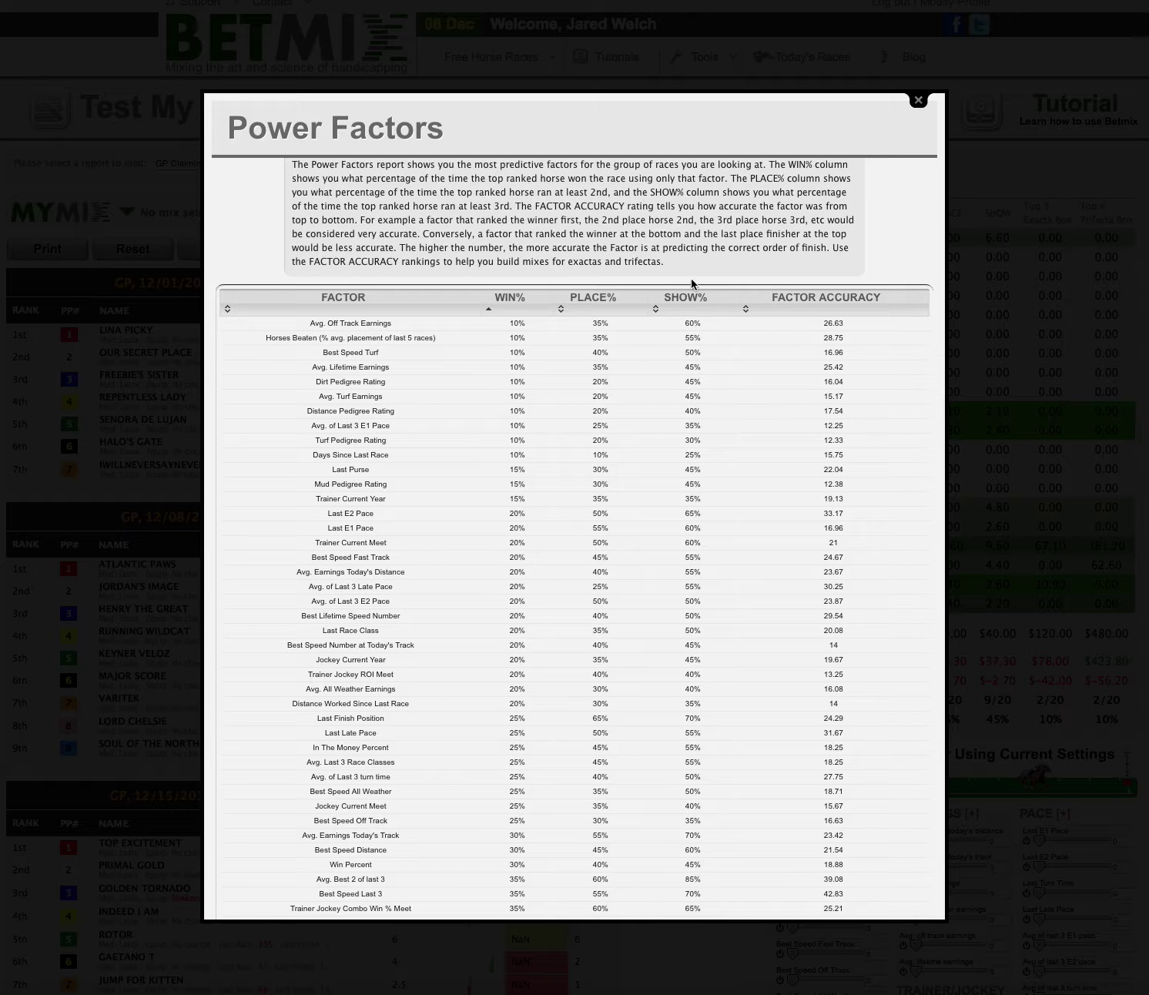
left_click(853, 301)
left_click(853, 301)
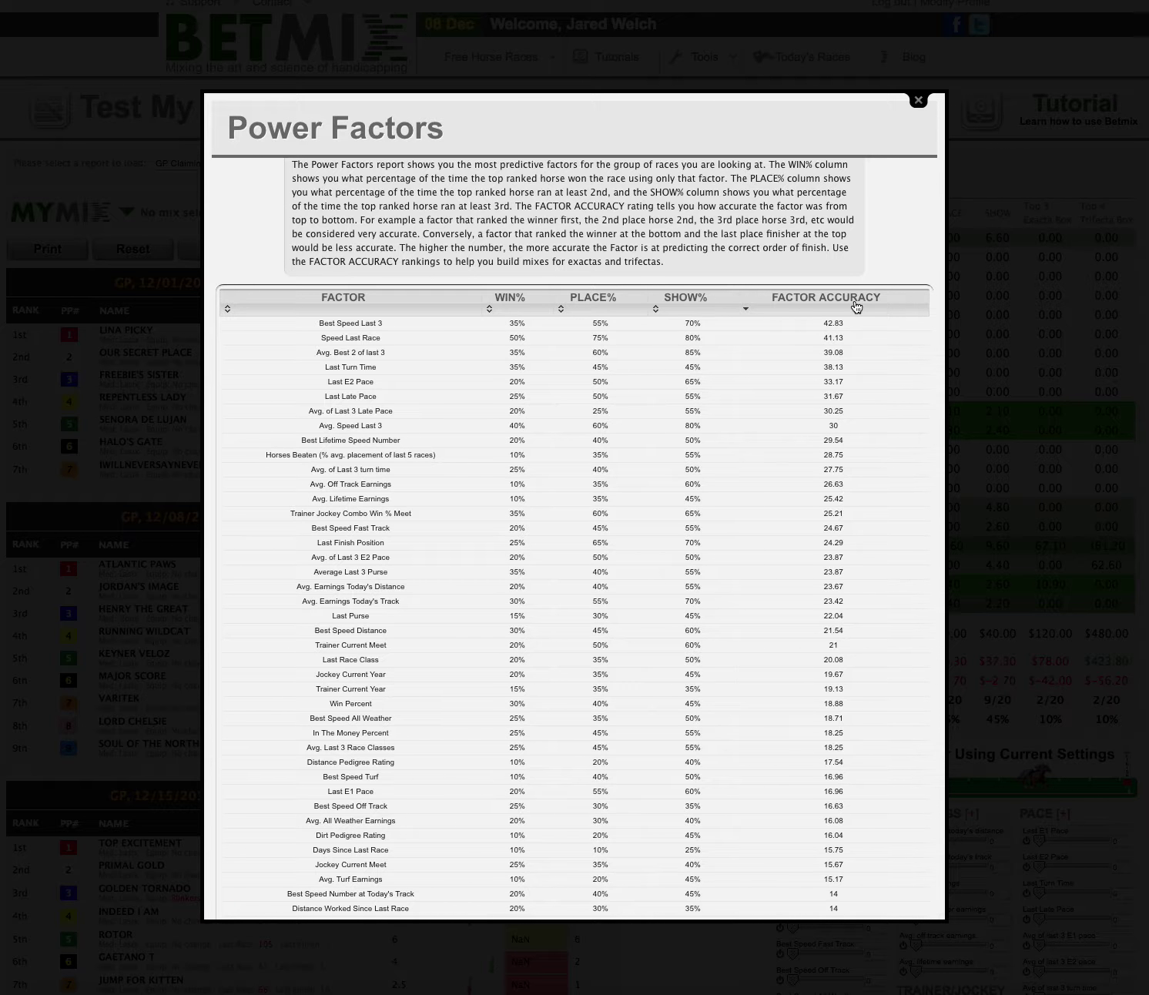
scroll(839, 371, "down", 2)
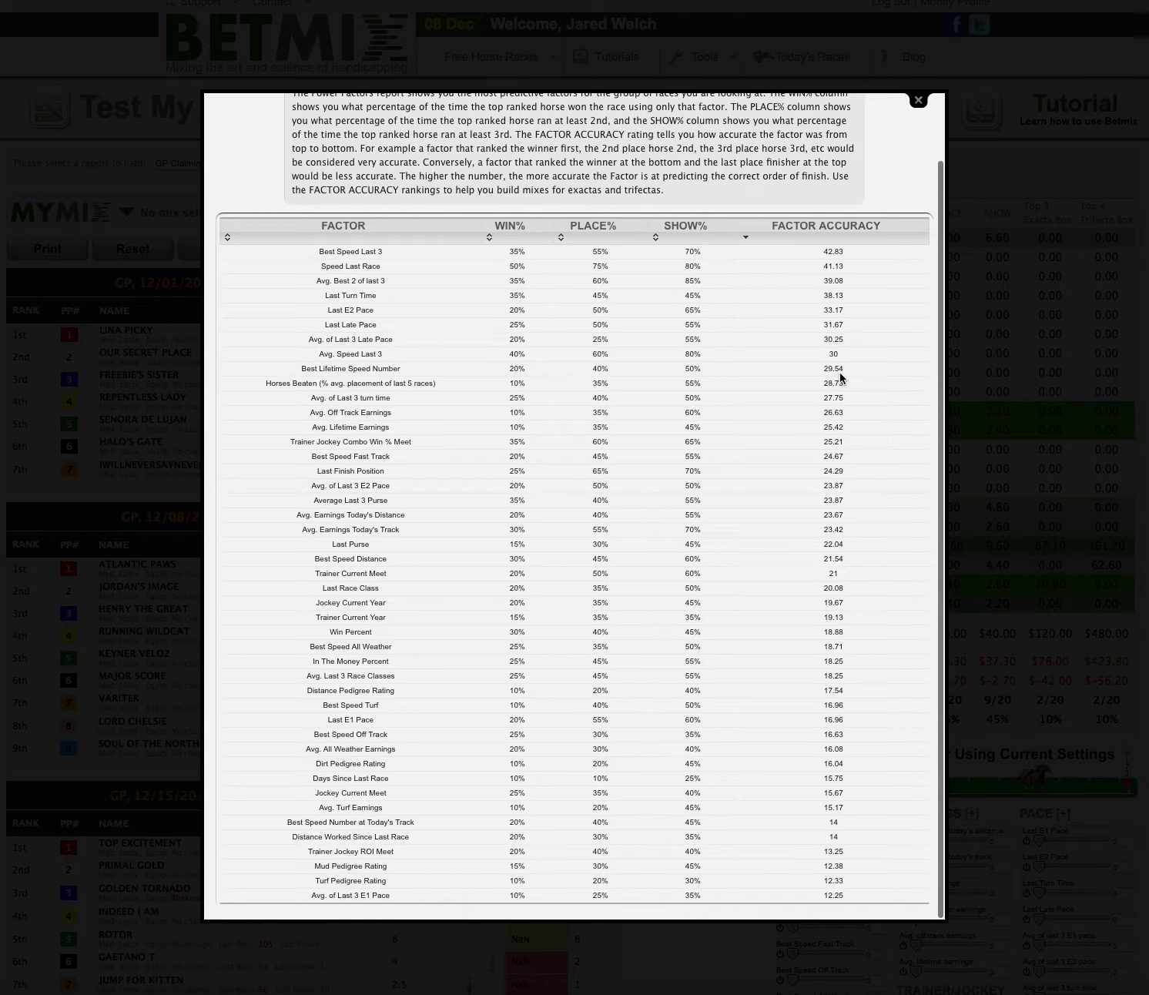
left_click(847, 244)
scroll(864, 256, "up", 2)
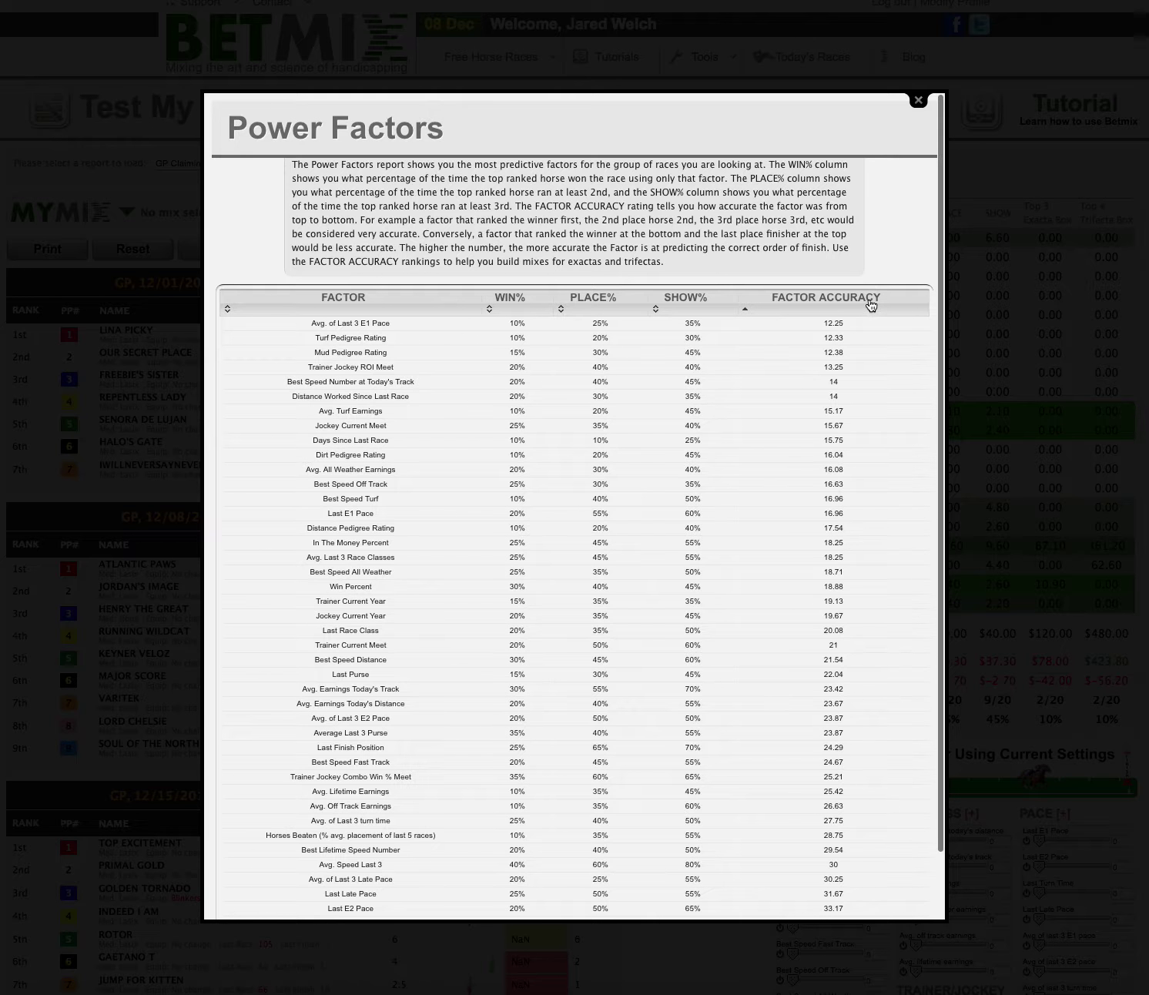
left_click(843, 303)
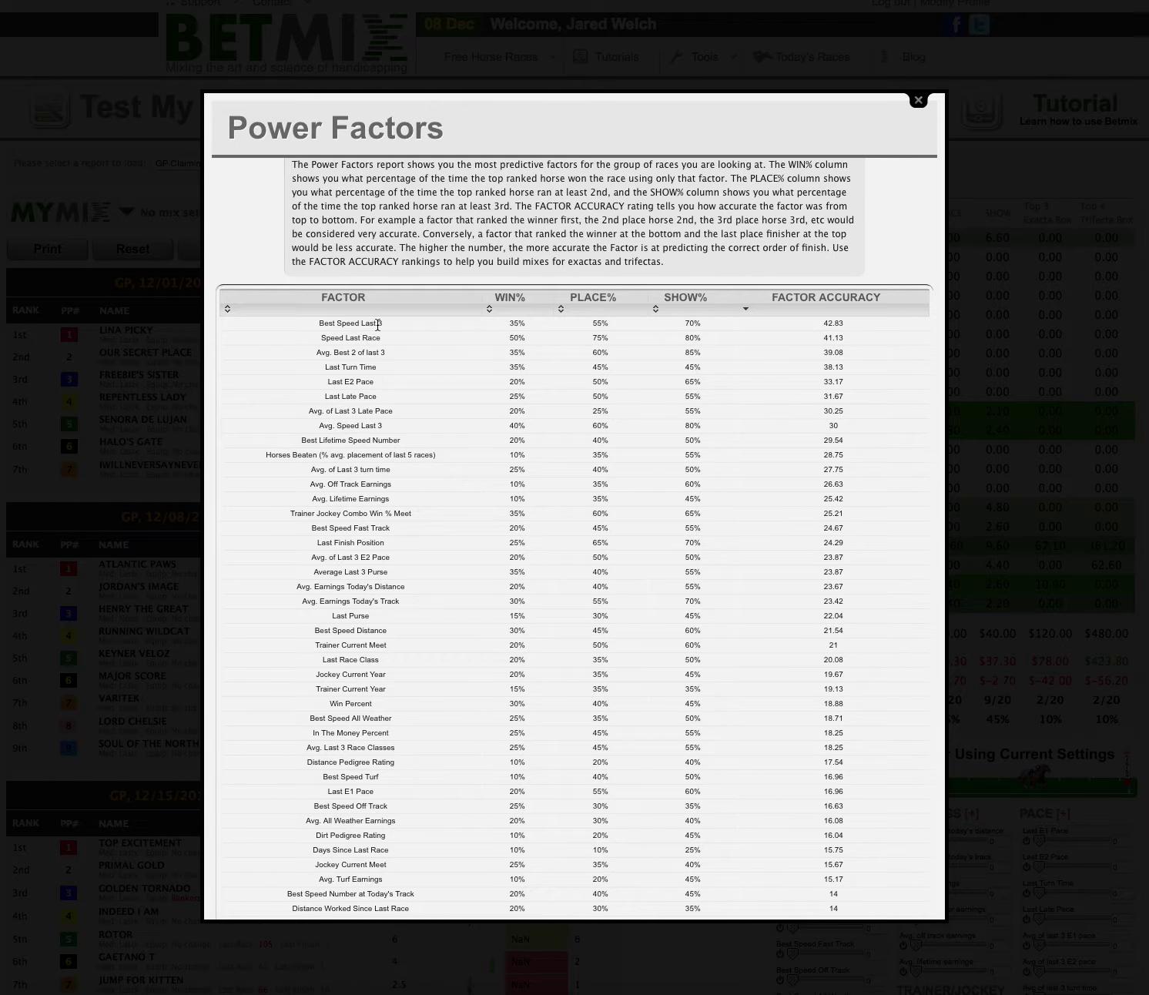
left_click(1087, 224)
- Set the Best Speed Last 3 speed factor weight to 60 and check the returns in the results
scroll(839, 514, "down", 5)
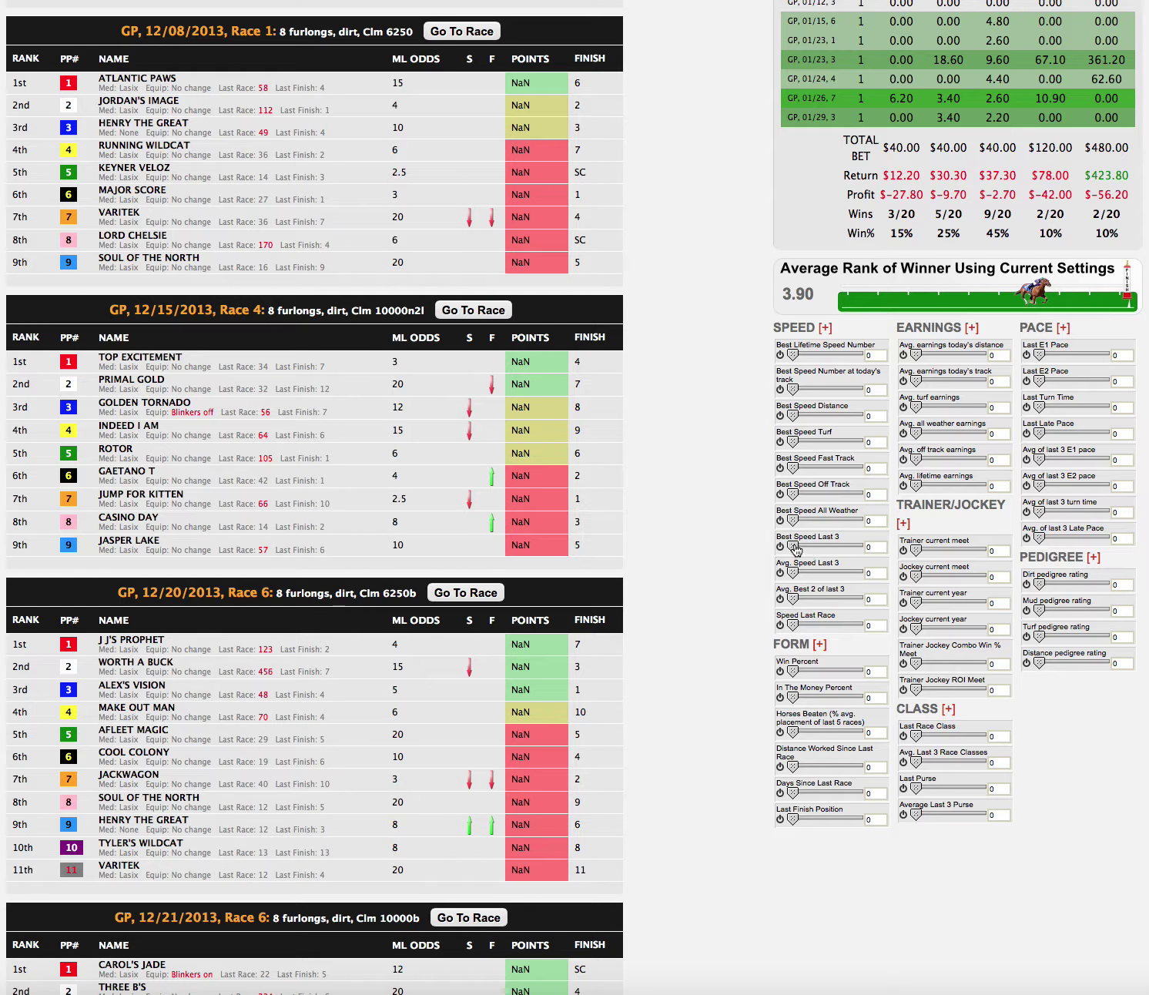
mouse_move(794, 550)
left_mouse_down()
mouse_move(856, 549)
mouse_move(833, 549)
left_mouse_up()
scroll(832, 548, "up", 1)
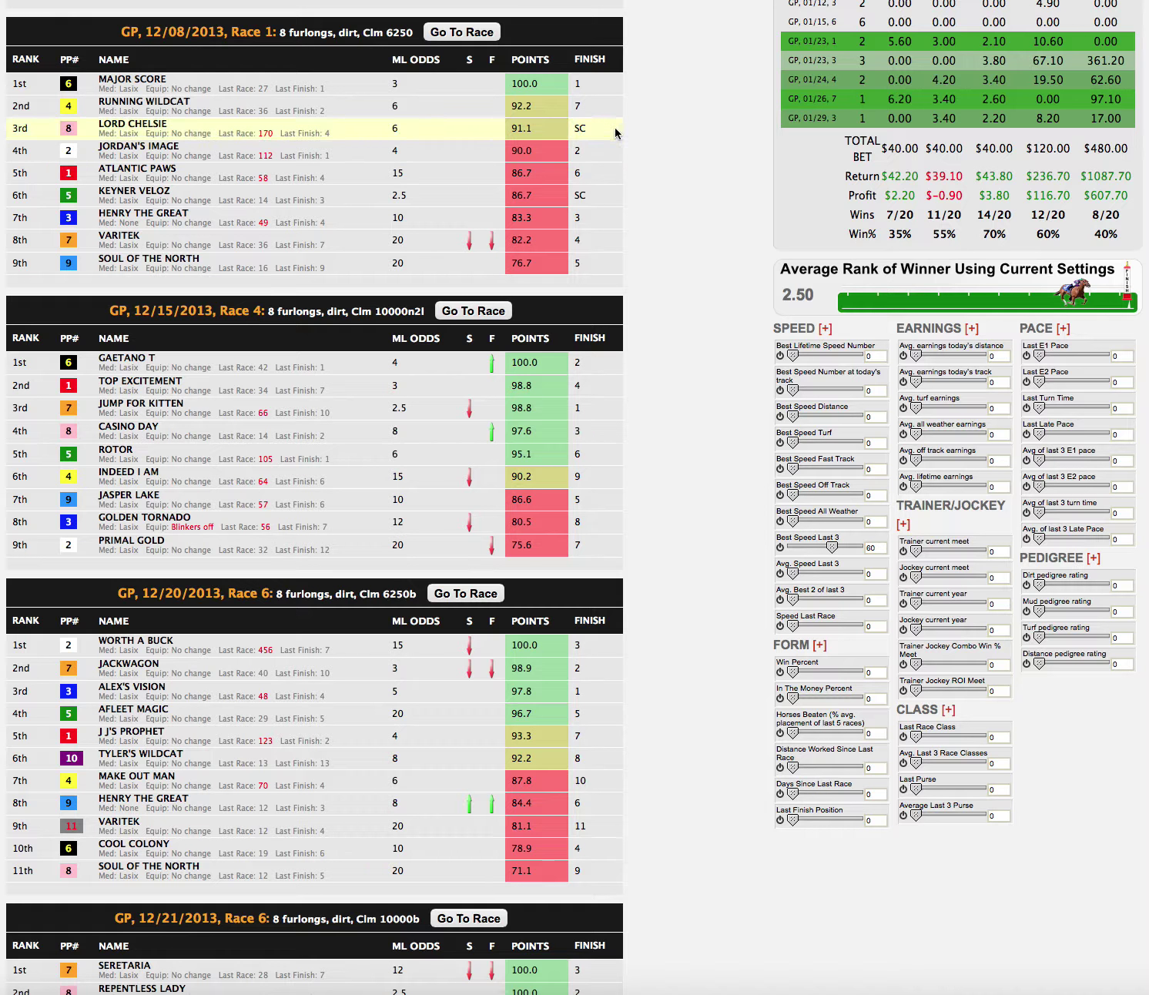
scroll(583, 112, "up", 3)
scroll(582, 112, "up", 7)
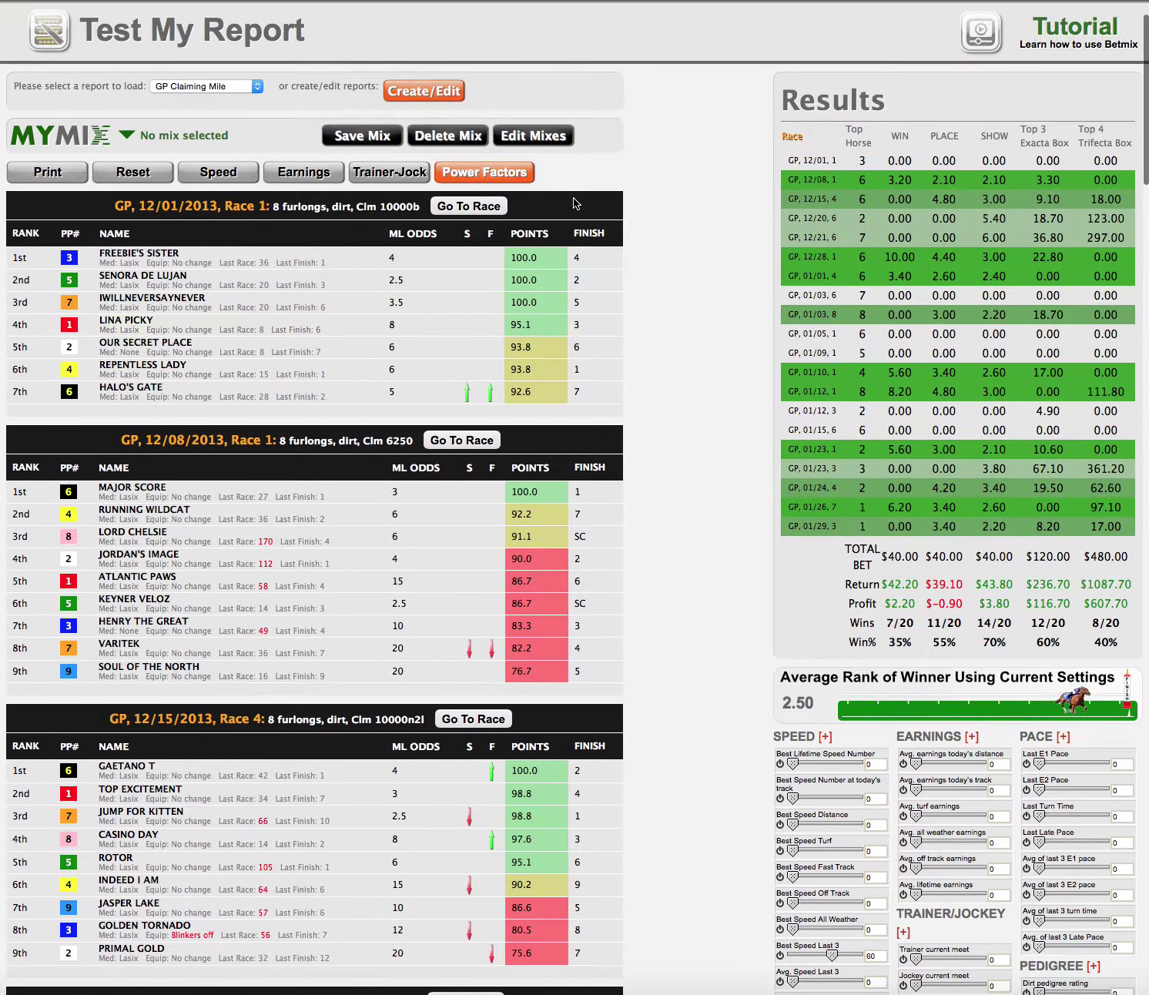
- Examine the finish positions of the top-ranked horses race by race, from 12/01/2013 through 01/29/2014
scroll(581, 257, "down", 4)
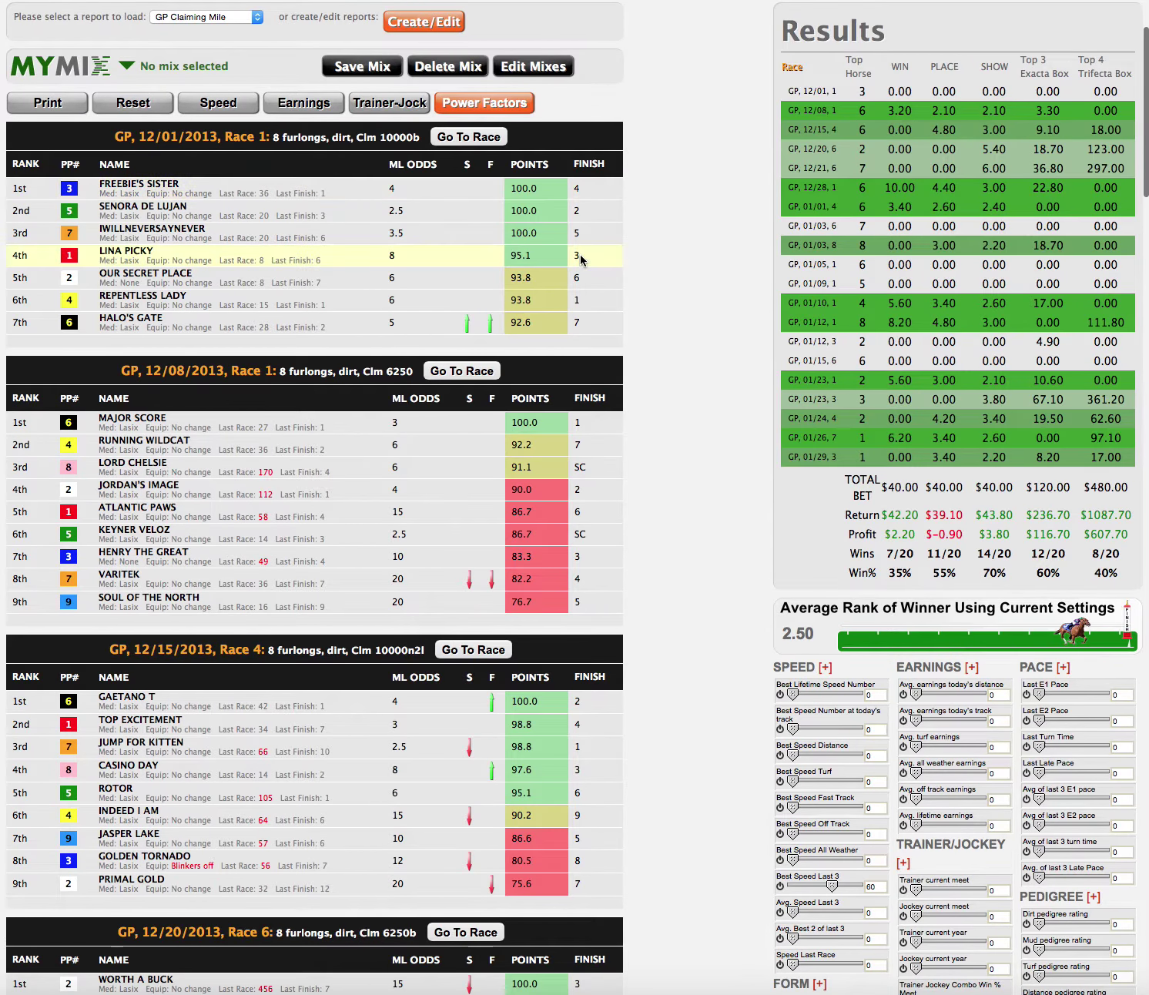
scroll(581, 259, "down", 1)
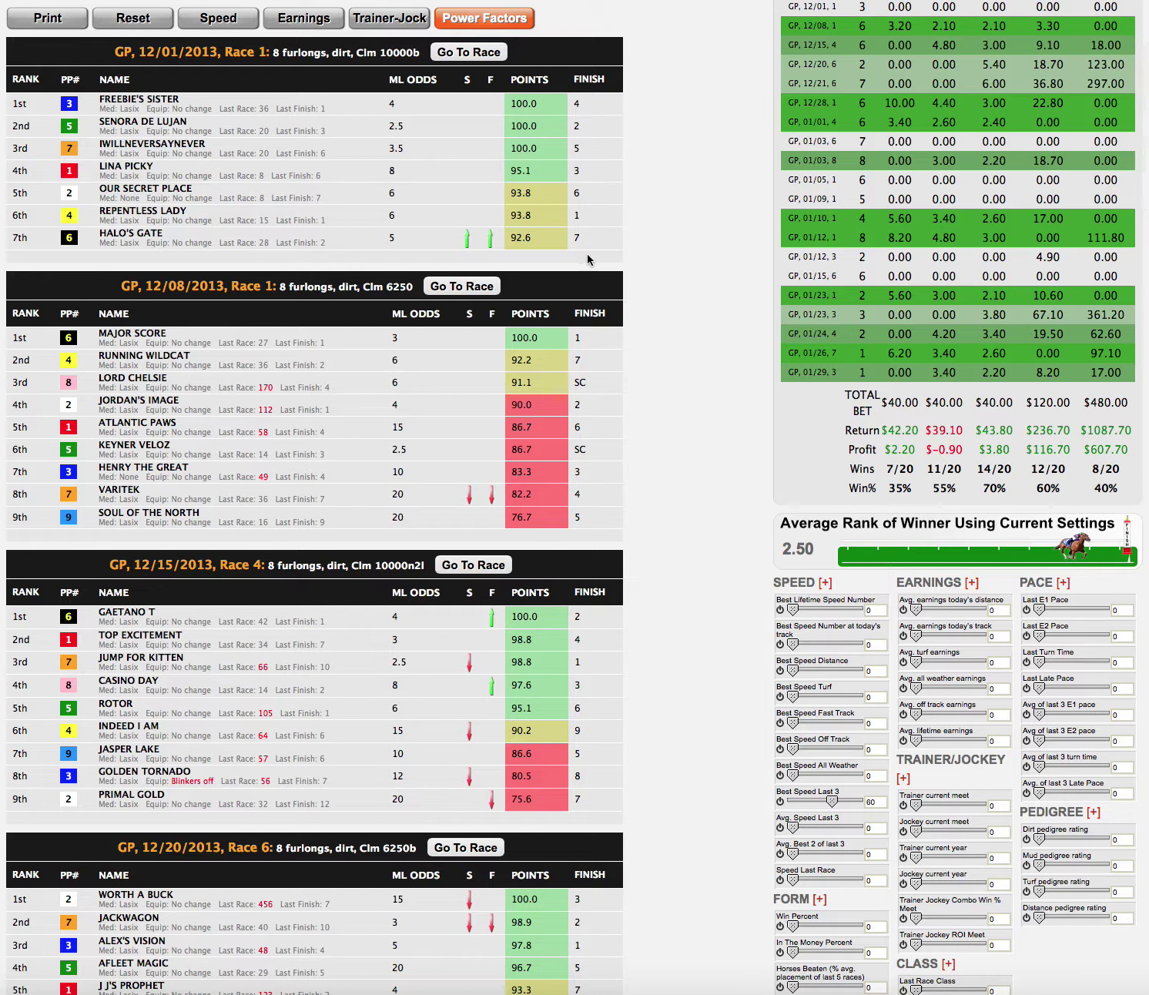
scroll(582, 260, "down", 3)
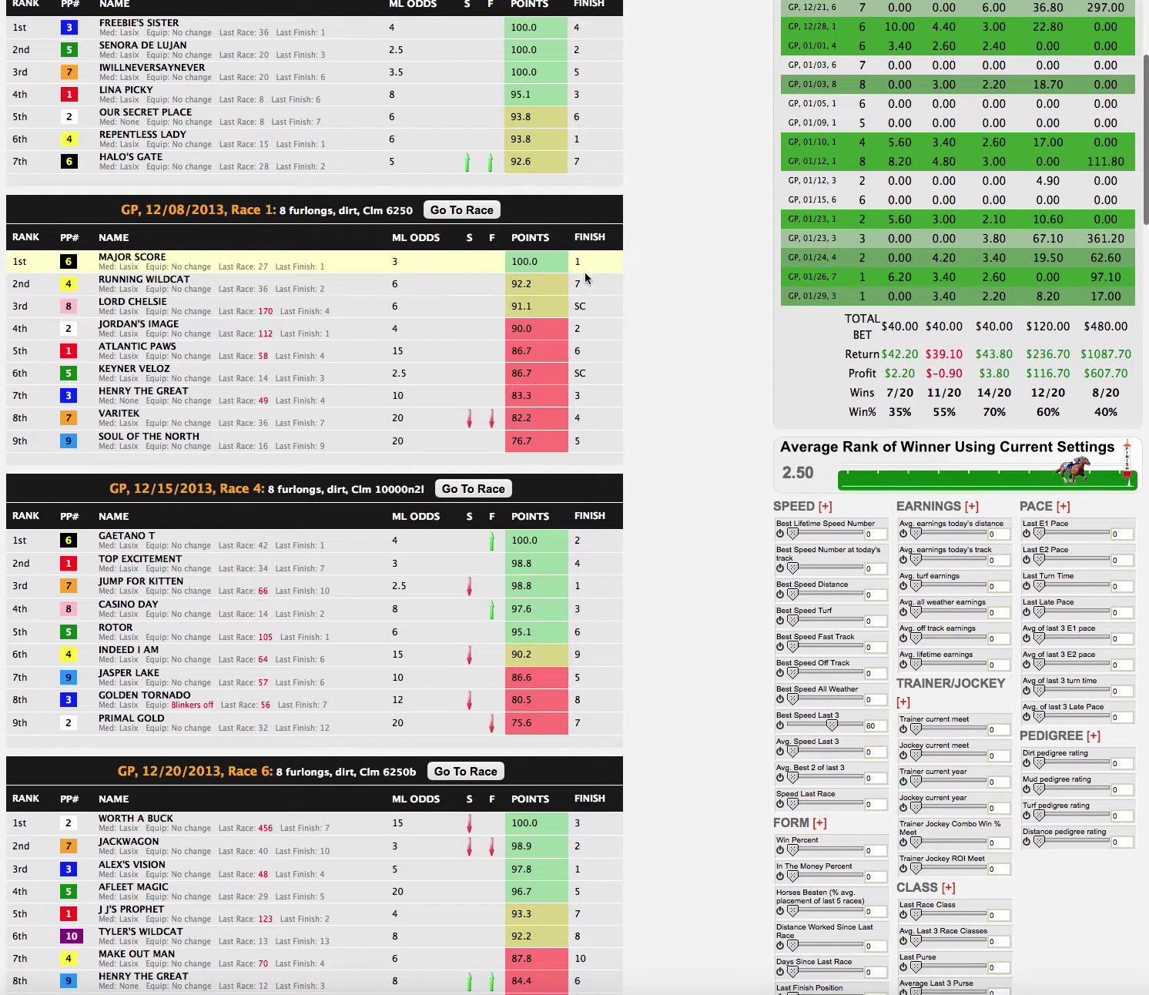
scroll(591, 277, "down", 5)
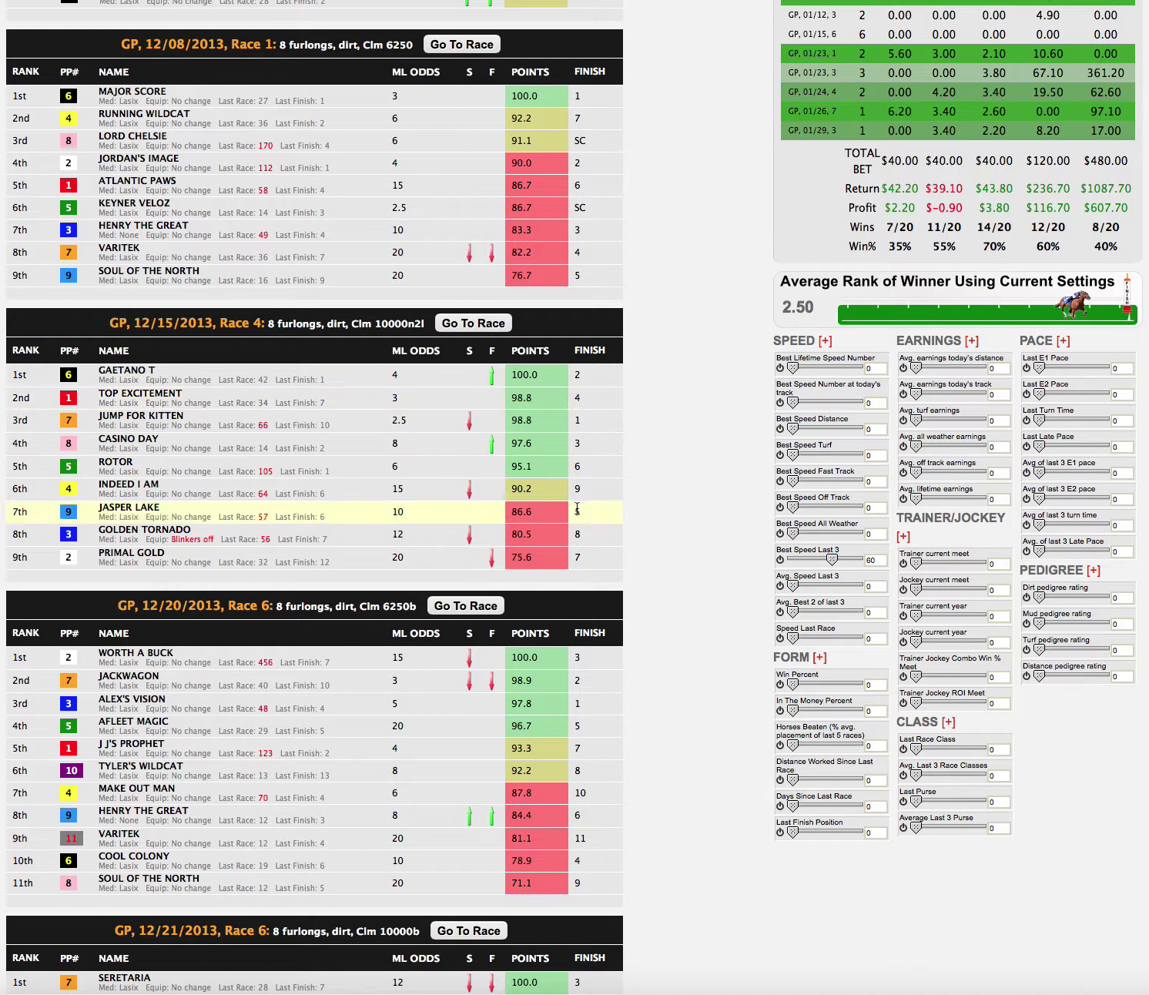
scroll(587, 400, "down", 1)
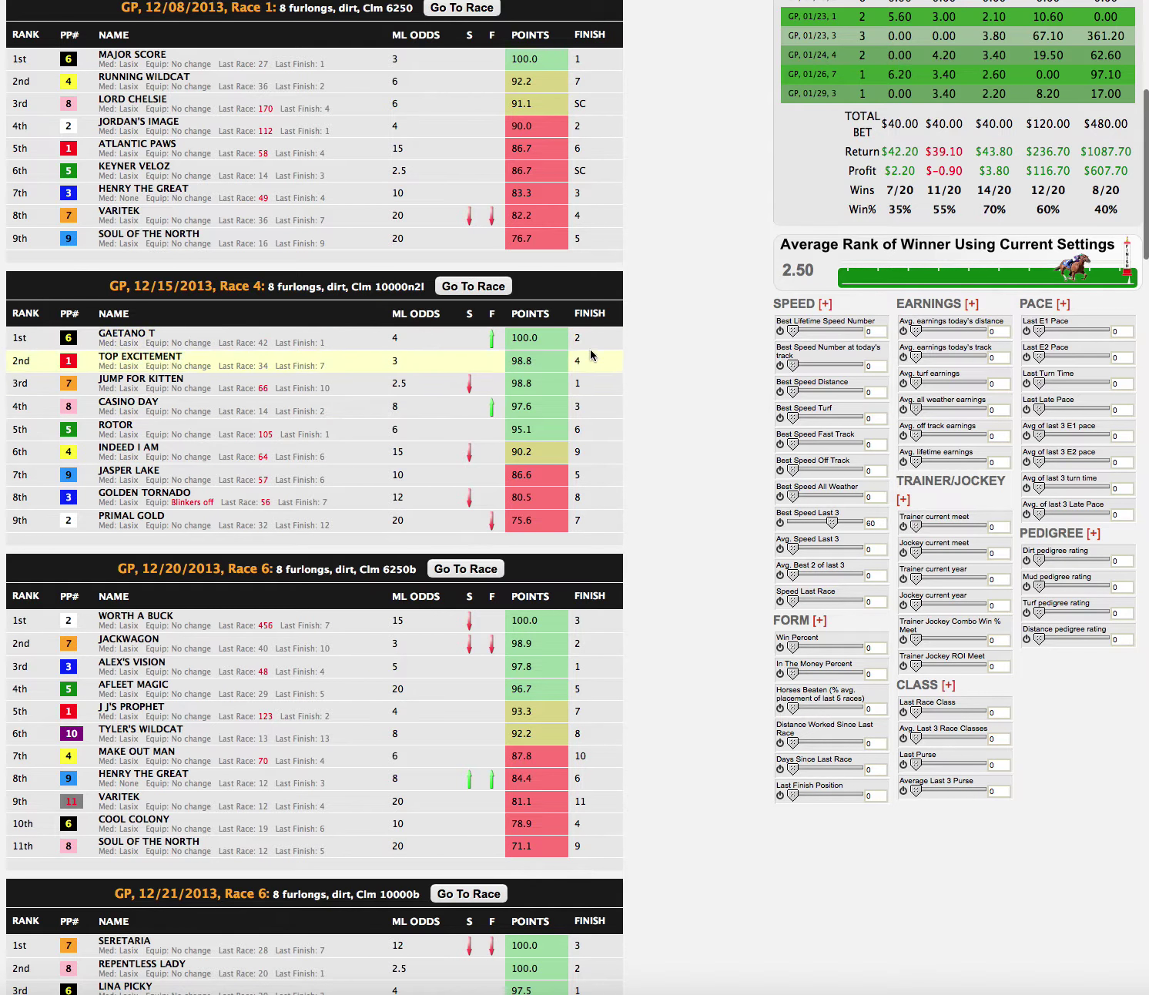
scroll(589, 362, "down", 5)
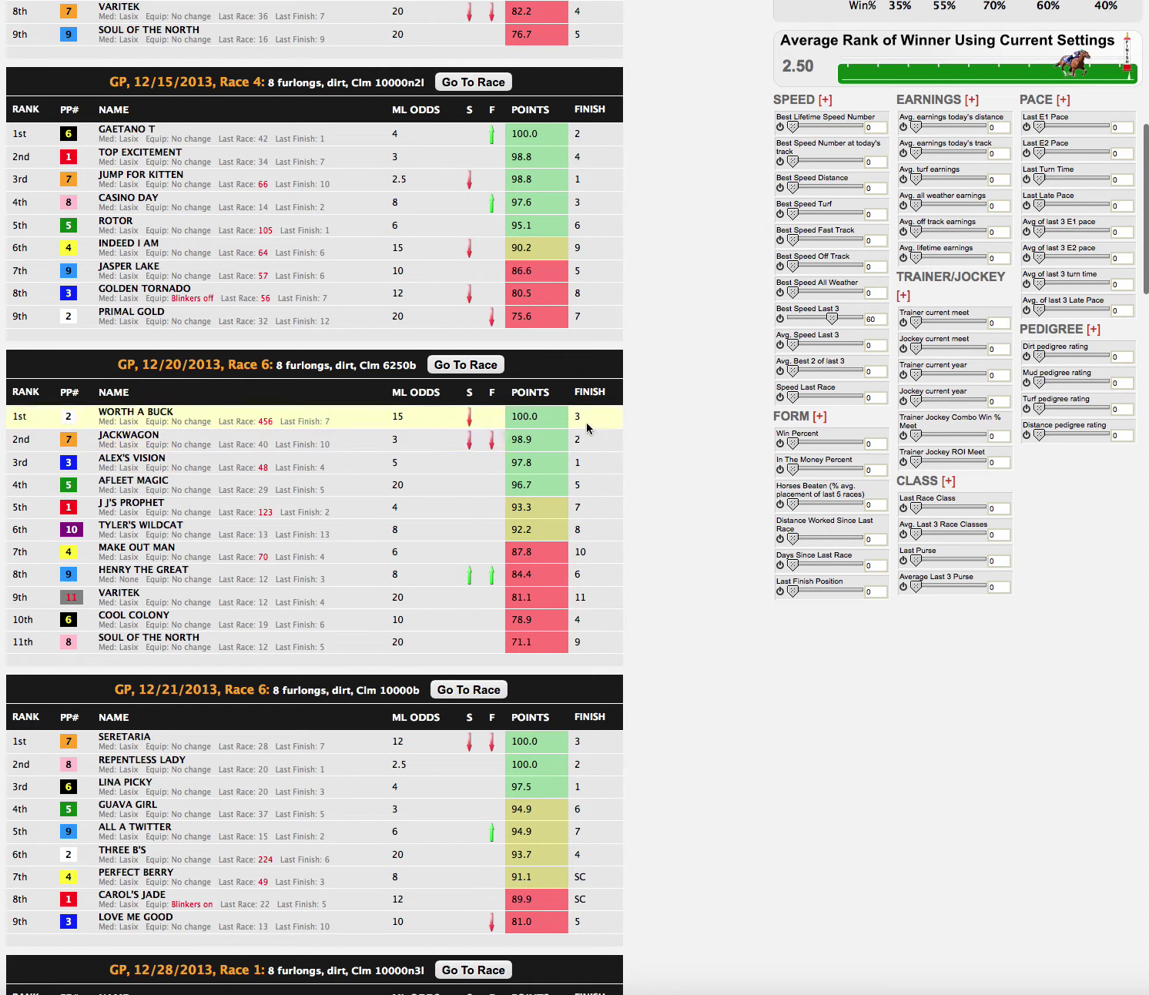
scroll(588, 470, "down", 6)
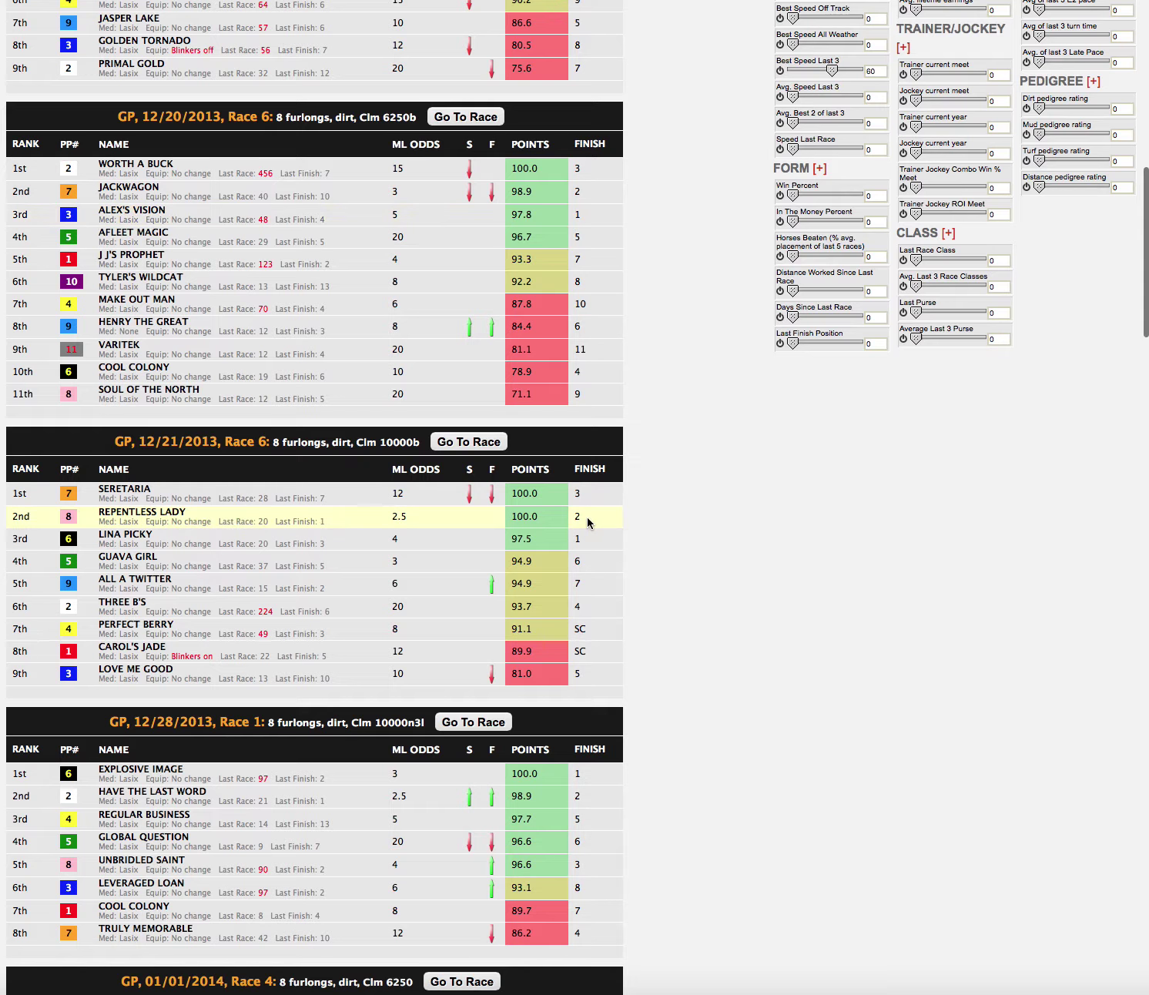
scroll(586, 531, "down", 3)
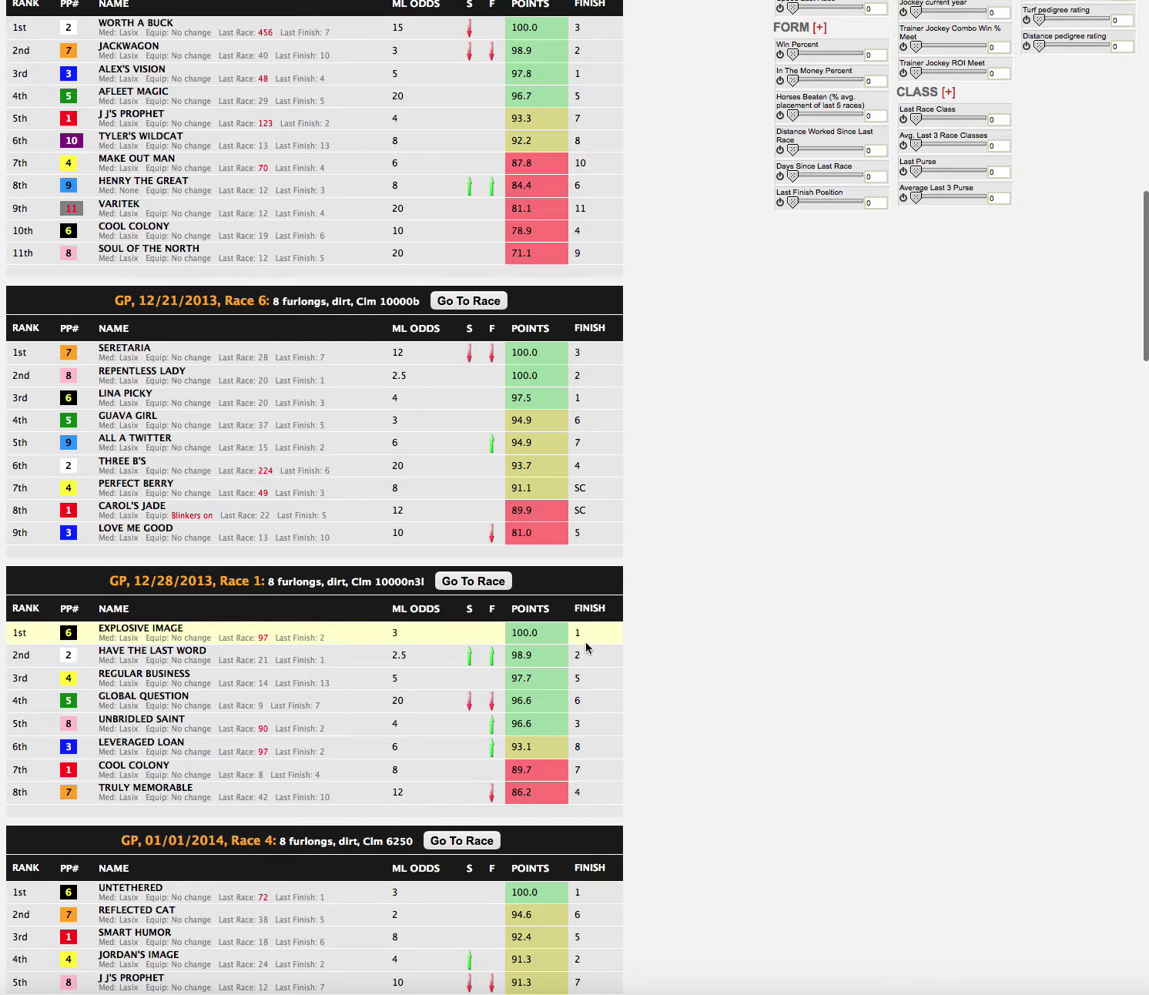
scroll(587, 693, "down", 9)
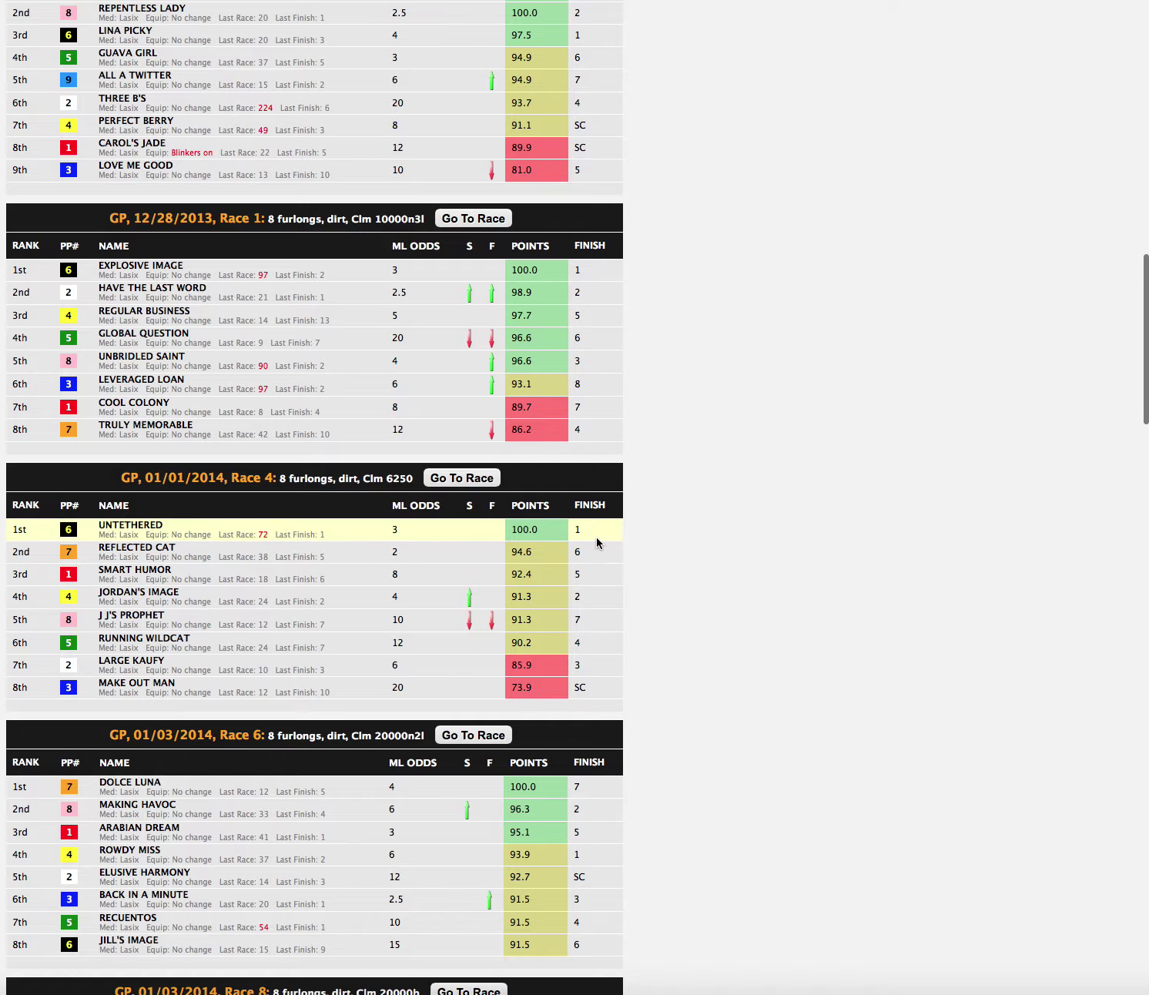
scroll(597, 543, "down", 20)
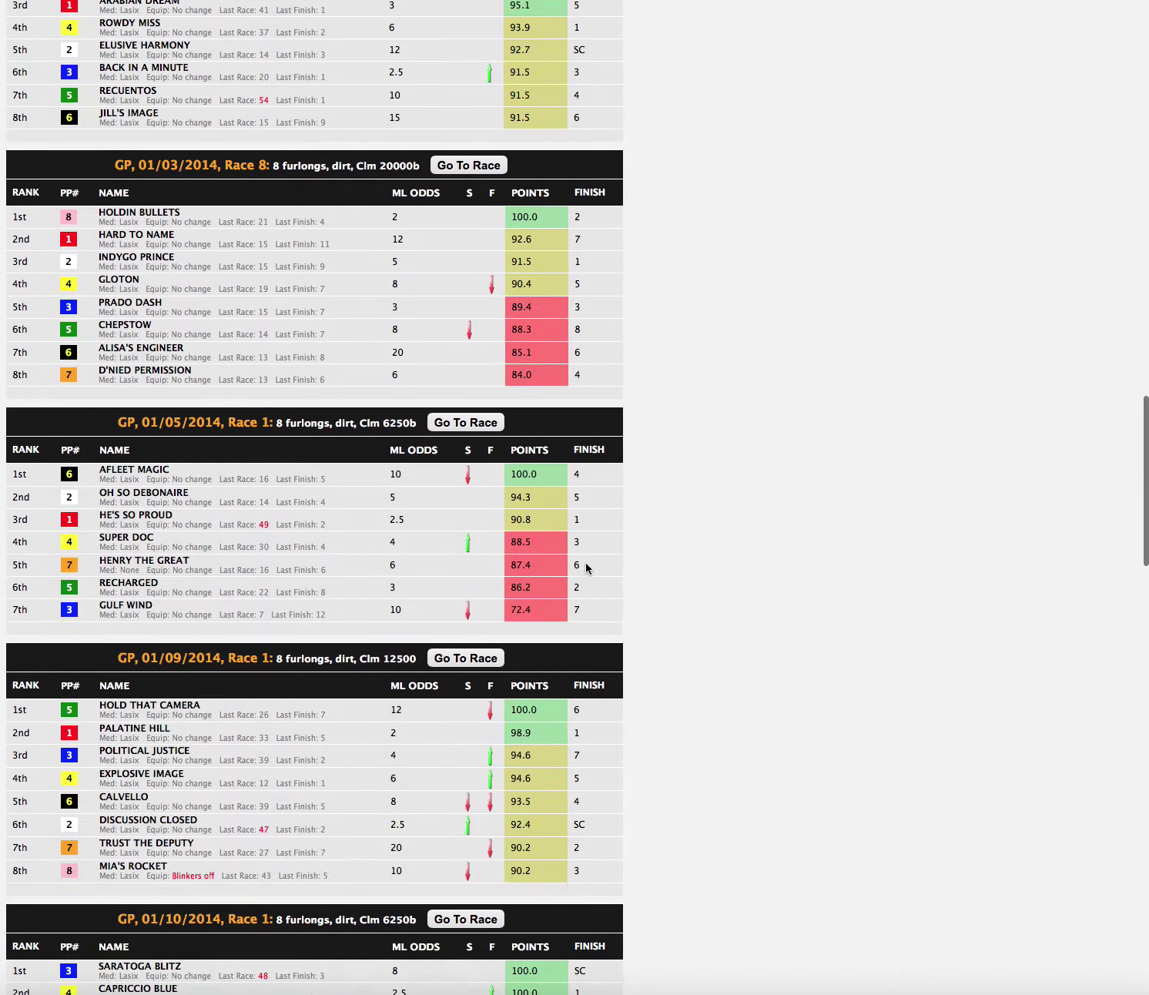
scroll(585, 567, "down", 13)
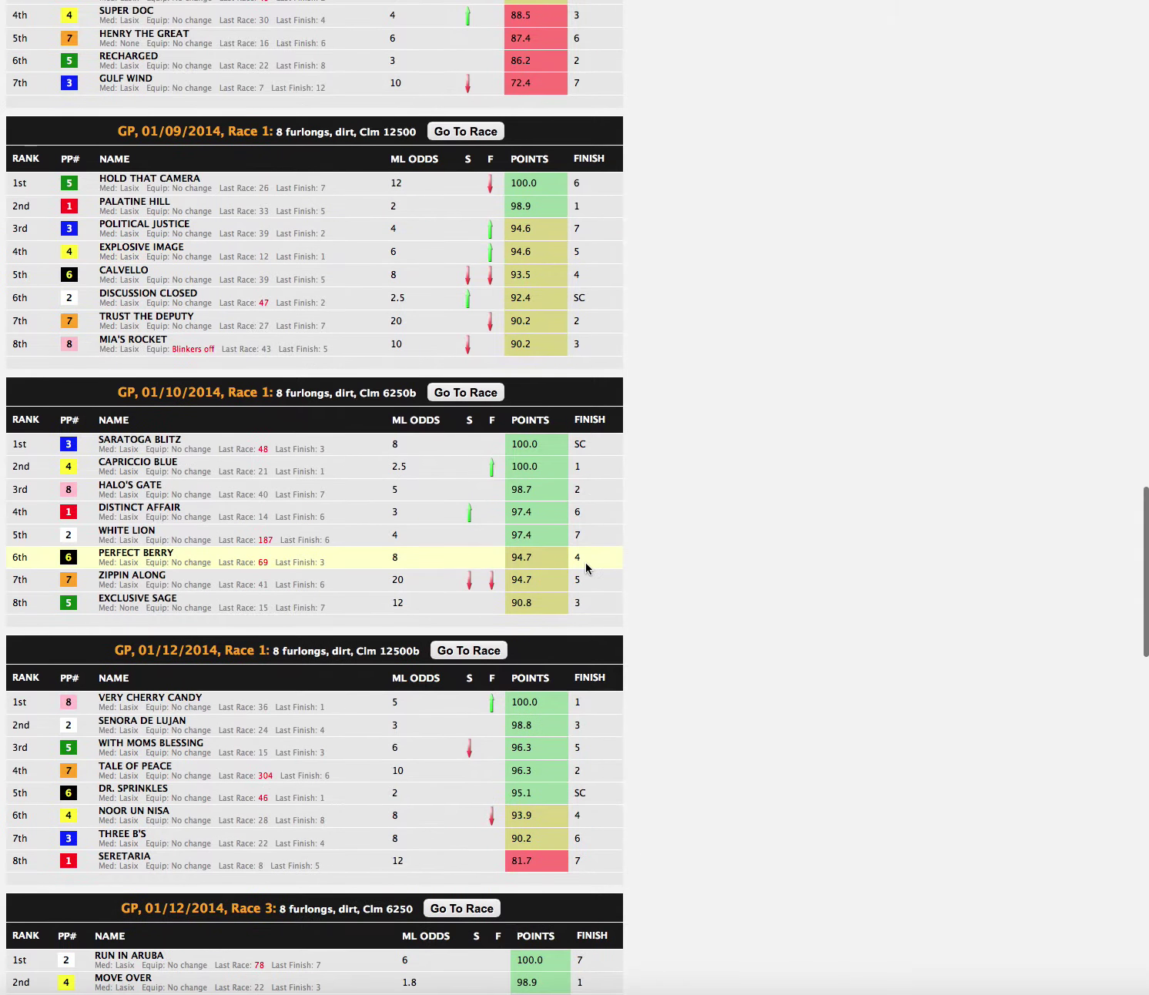
scroll(585, 567, "down", 2)
scroll(588, 410, "down", 2)
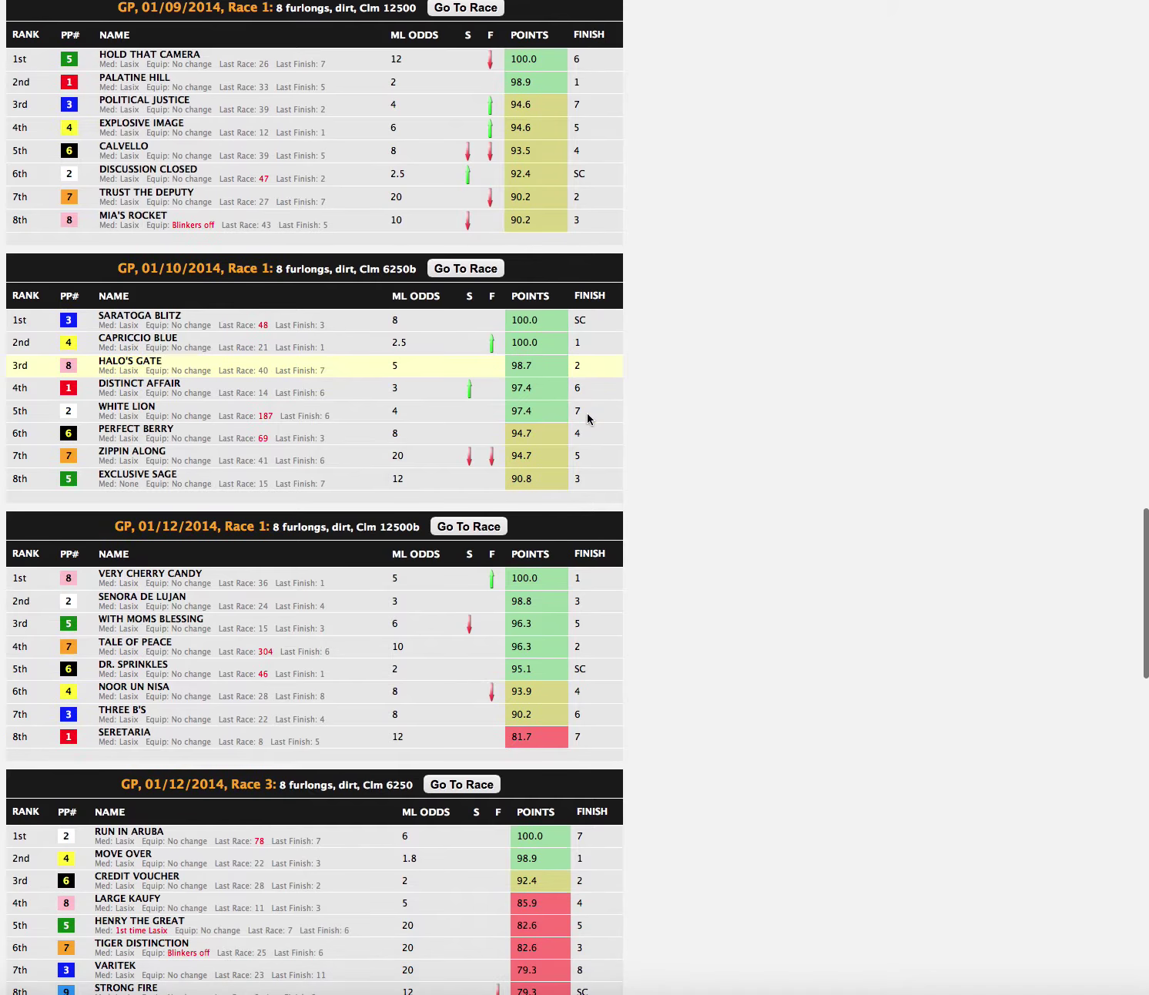
scroll(587, 418, "down", 10)
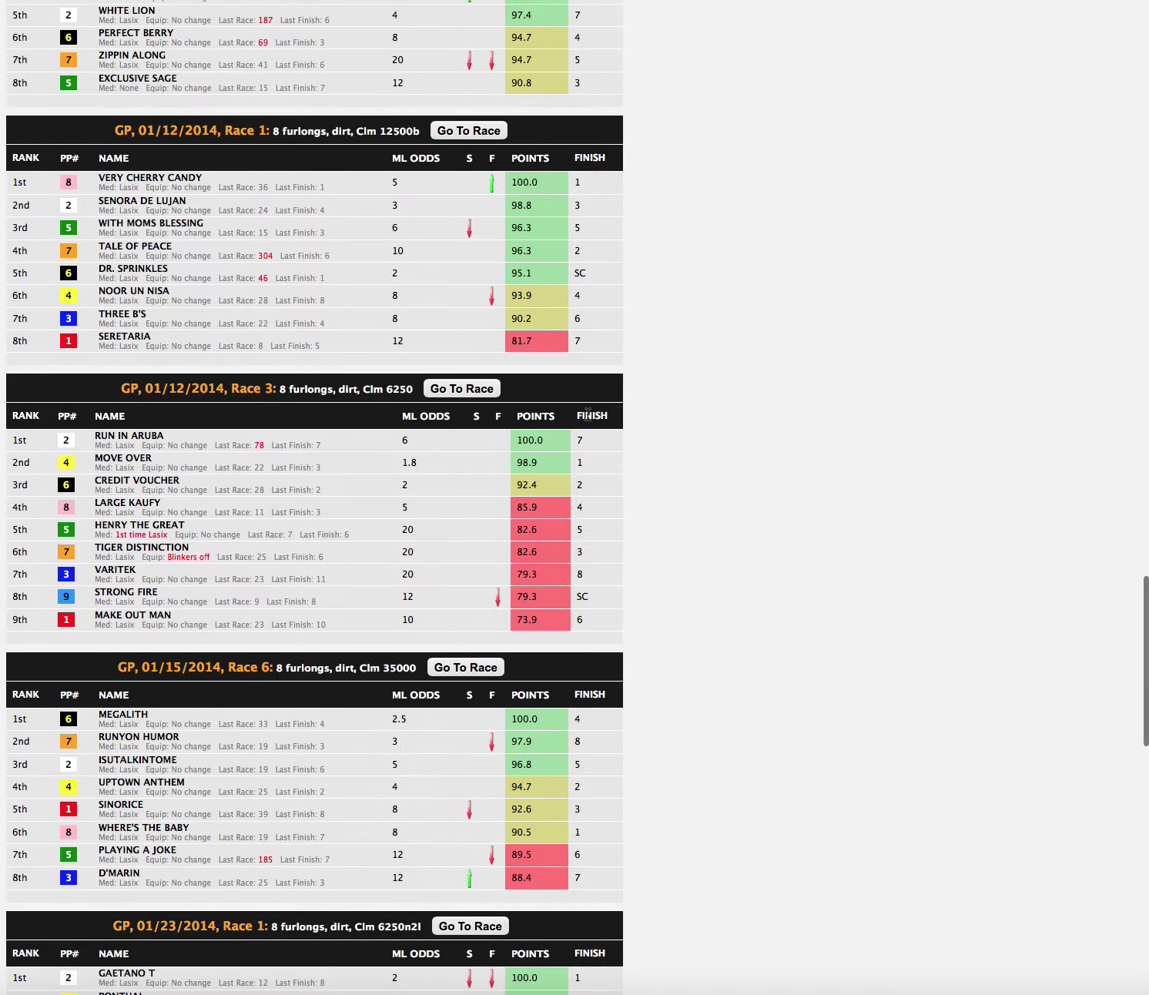
scroll(588, 416, "down", 7)
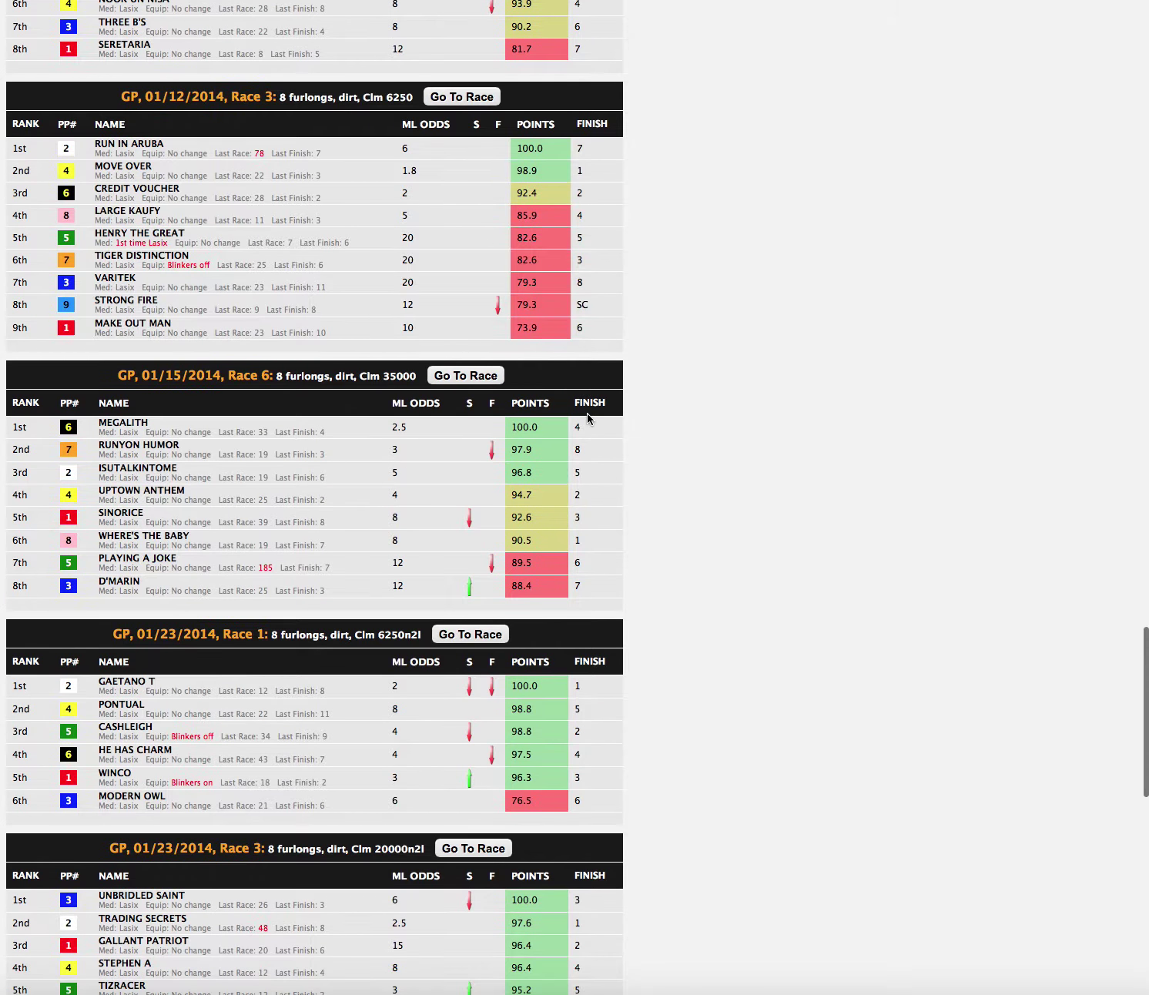
scroll(588, 418, "down", 18)
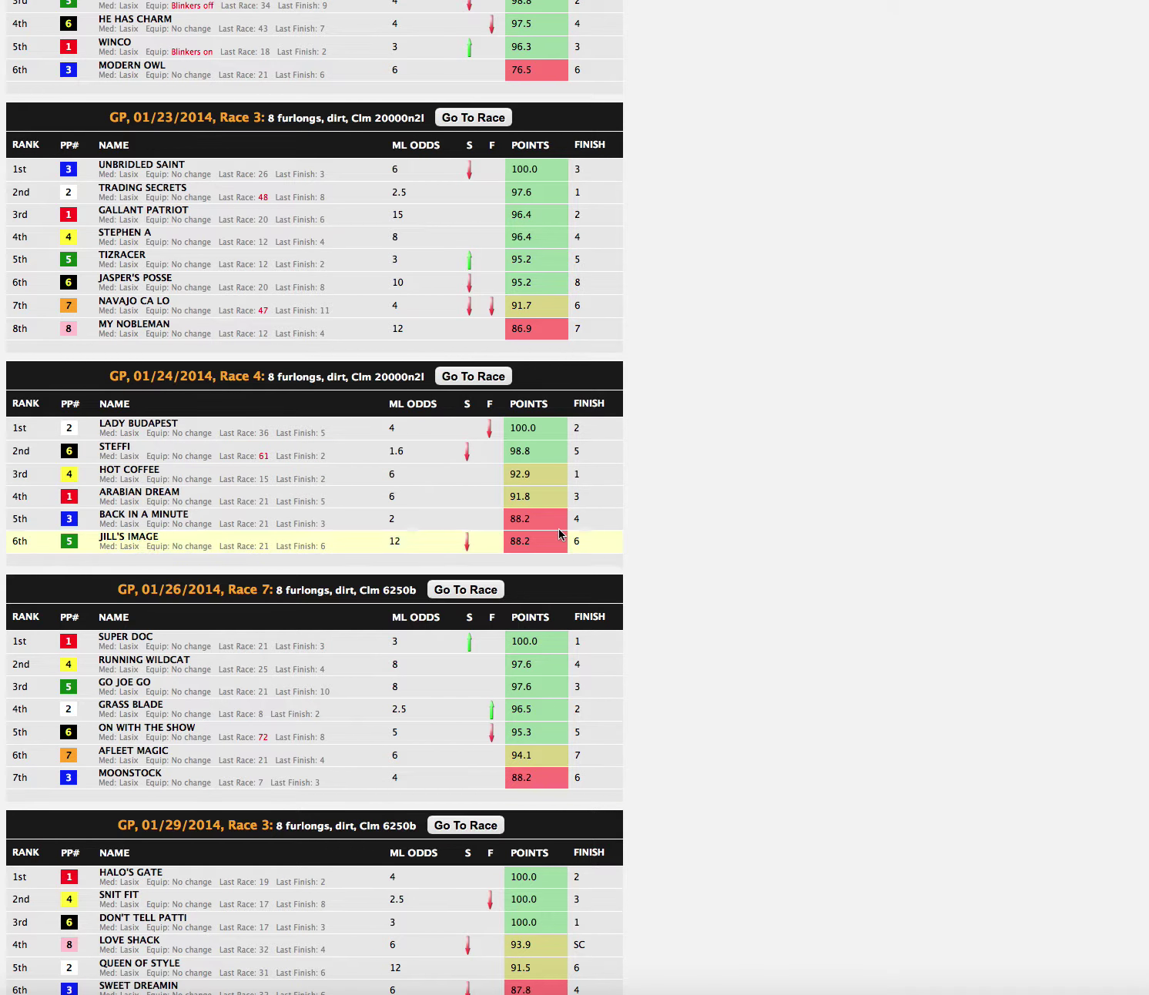
scroll(659, 445, "up", 15)
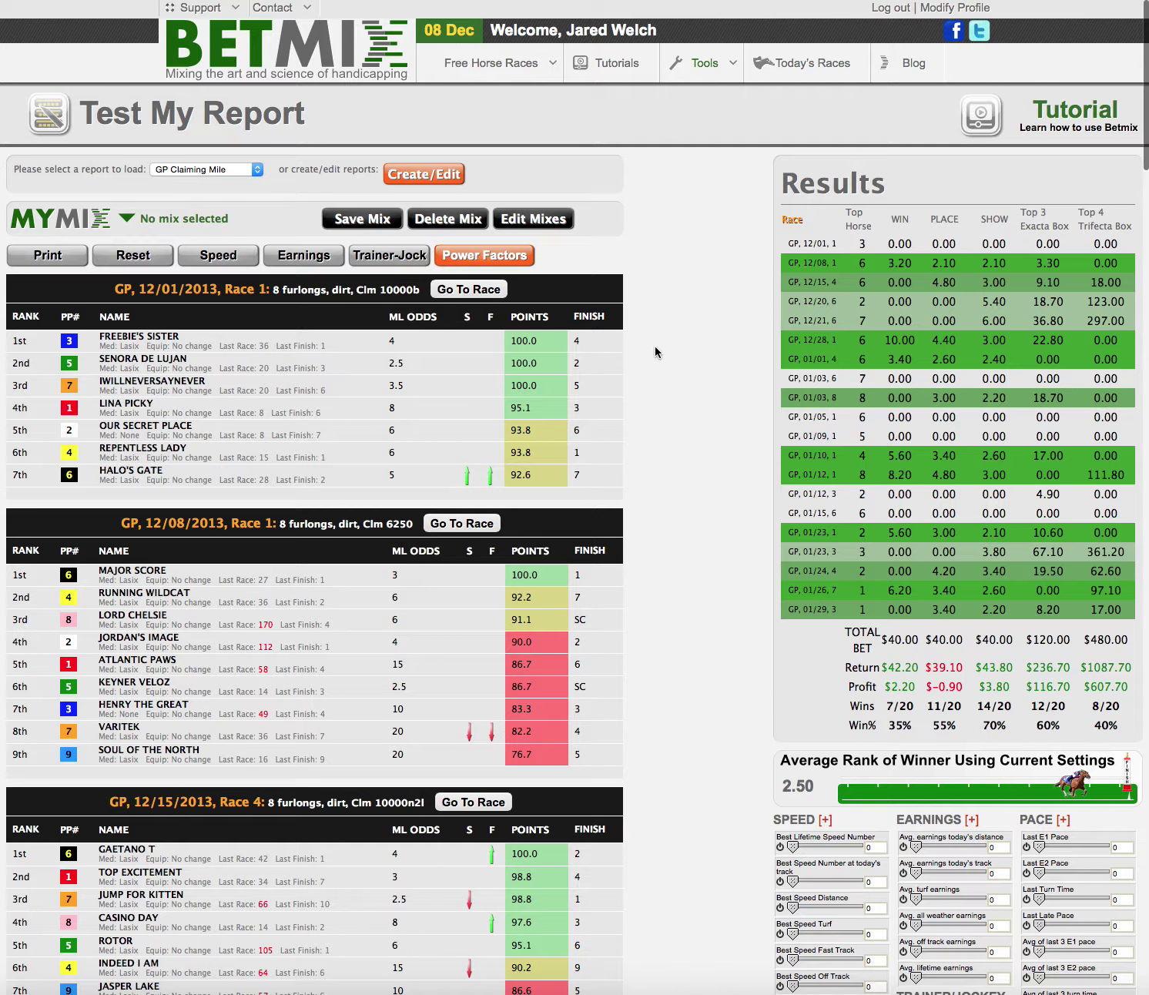
- Review the FACTOR ACCURACY ranking in the Power Factors report again and close it
left_click(471, 252)
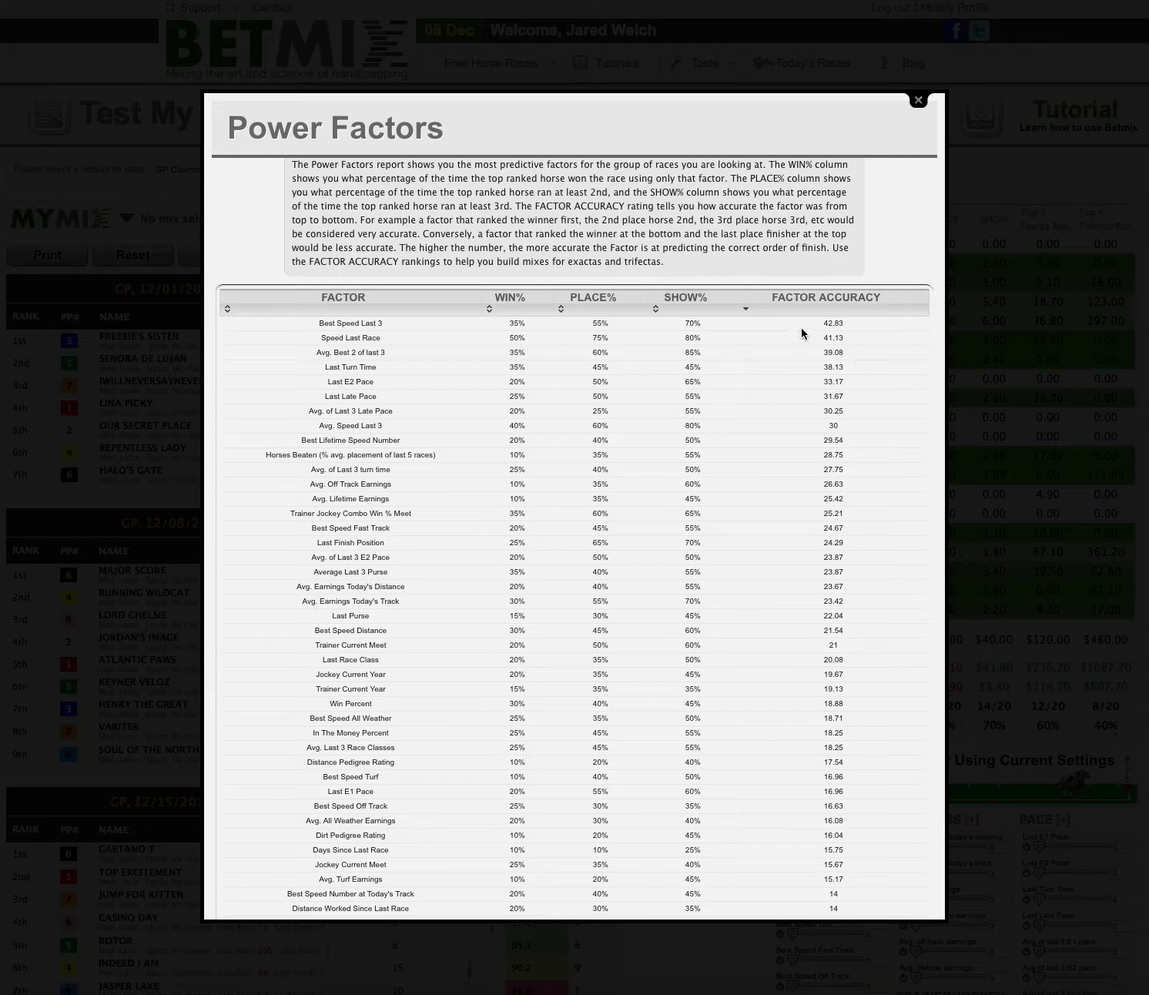
left_click(919, 102)
scroll(662, 490, "down", 3)
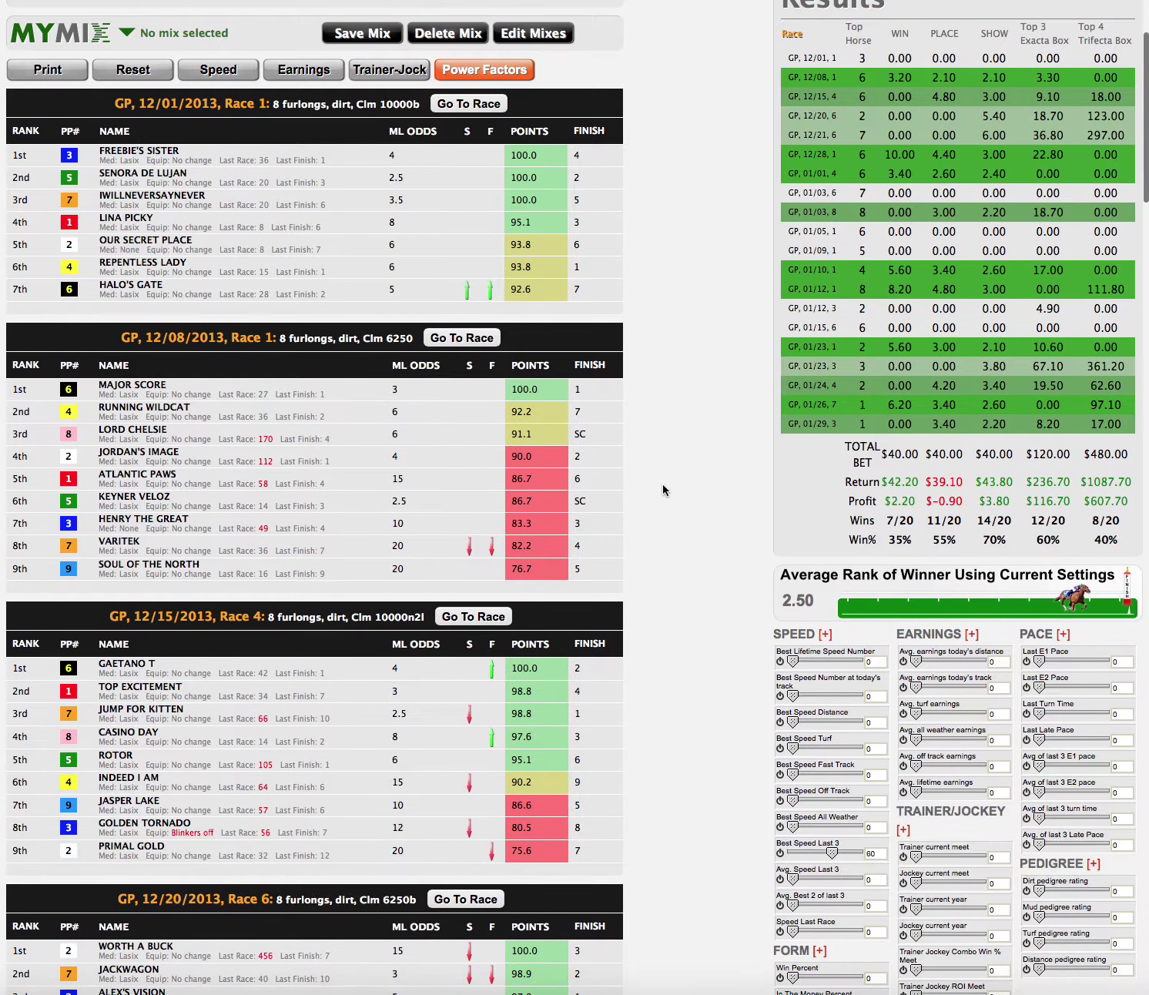
- Reset all factor weights and briefly highlight the average rank of winner value
left_click(149, 80)
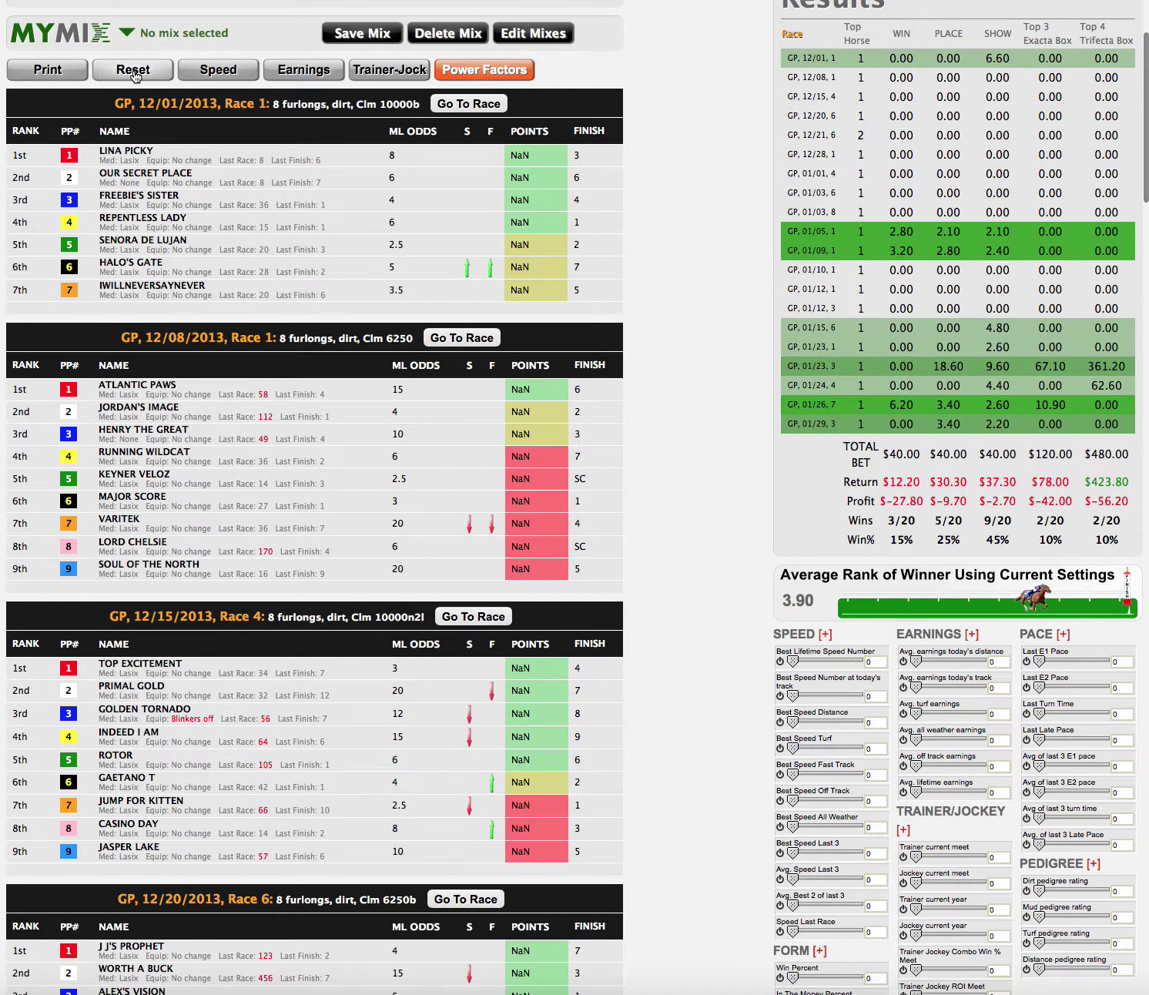
scroll(948, 865, "down", 2)
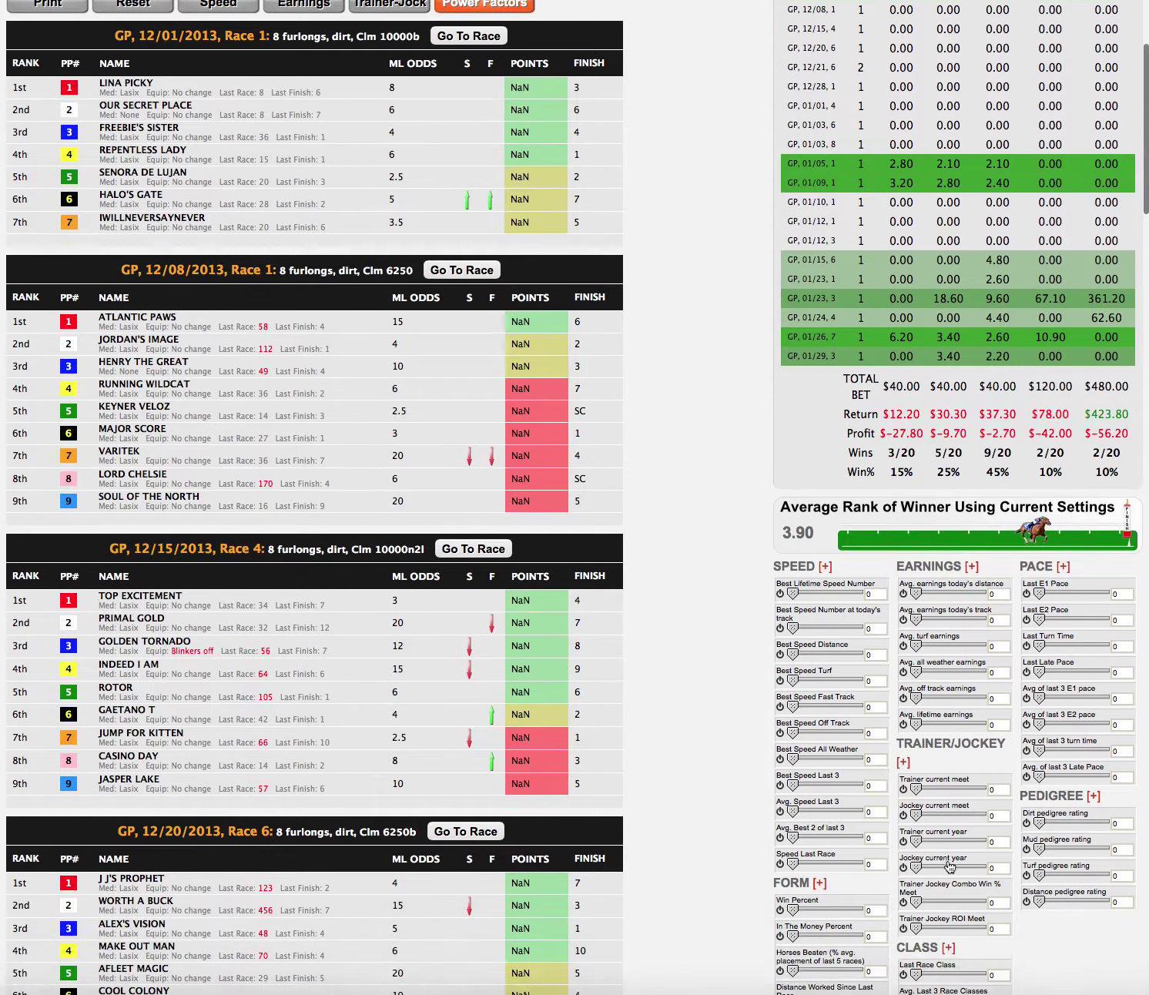
scroll(948, 866, "up", 5)
scroll(949, 865, "down", 3)
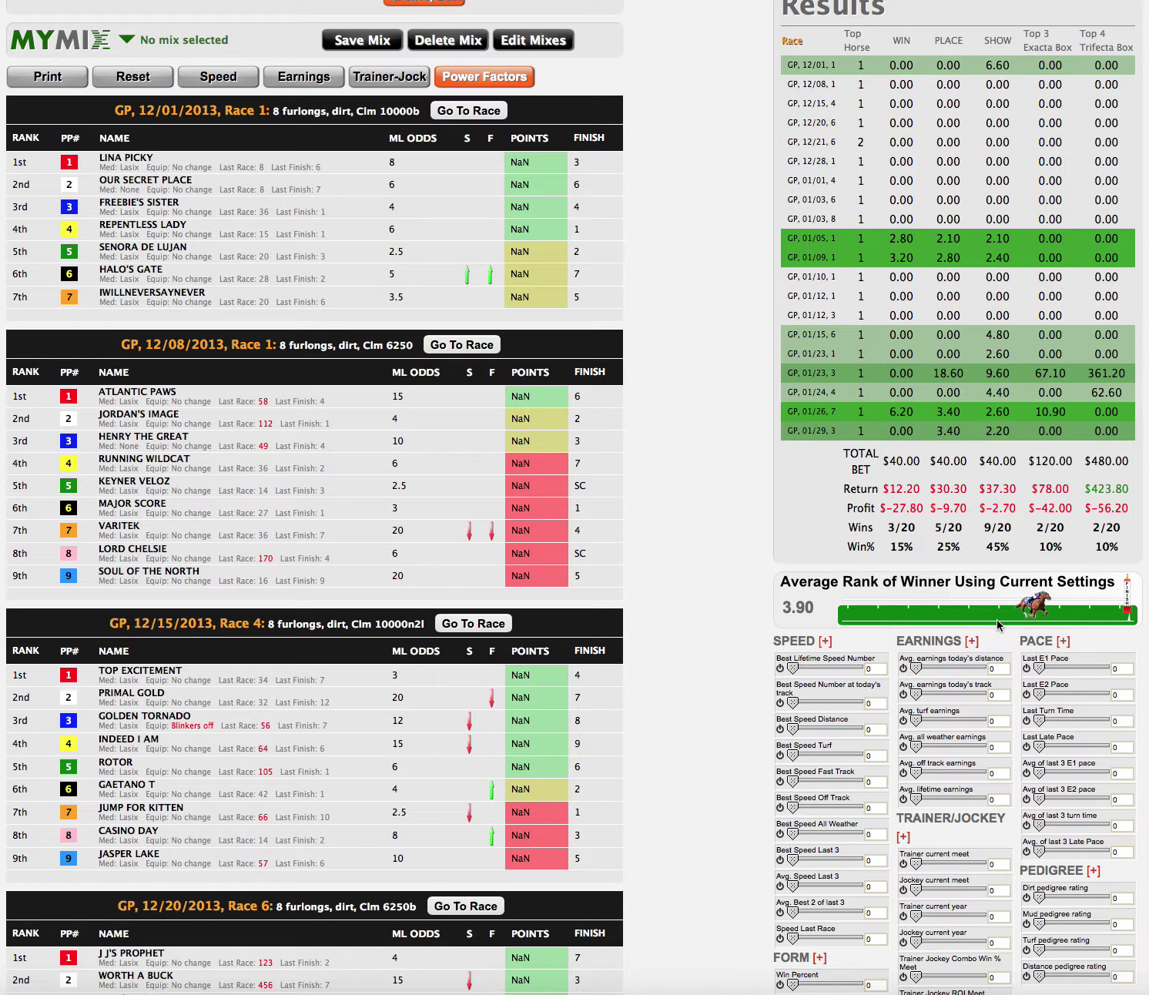
left_click_drag(785, 607, 817, 607)
left_click(741, 548)
left_click(598, 391)
- Examine the race tables and horses' finish positions with no factor weights applied
scroll(599, 395, "down", 15)
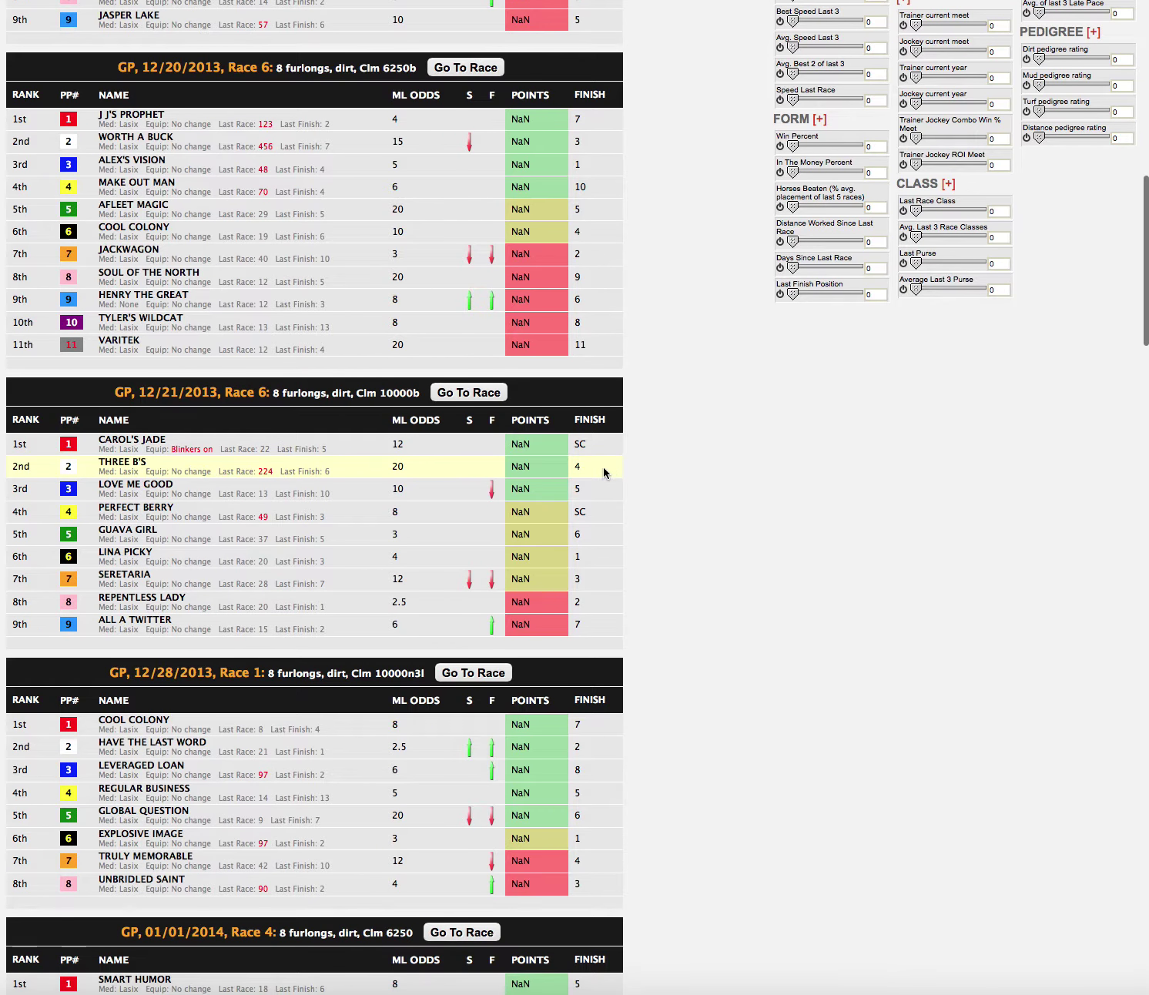
scroll(605, 470, "down", 6)
scroll(618, 591, "down", 5)
scroll(618, 589, "down", 1)
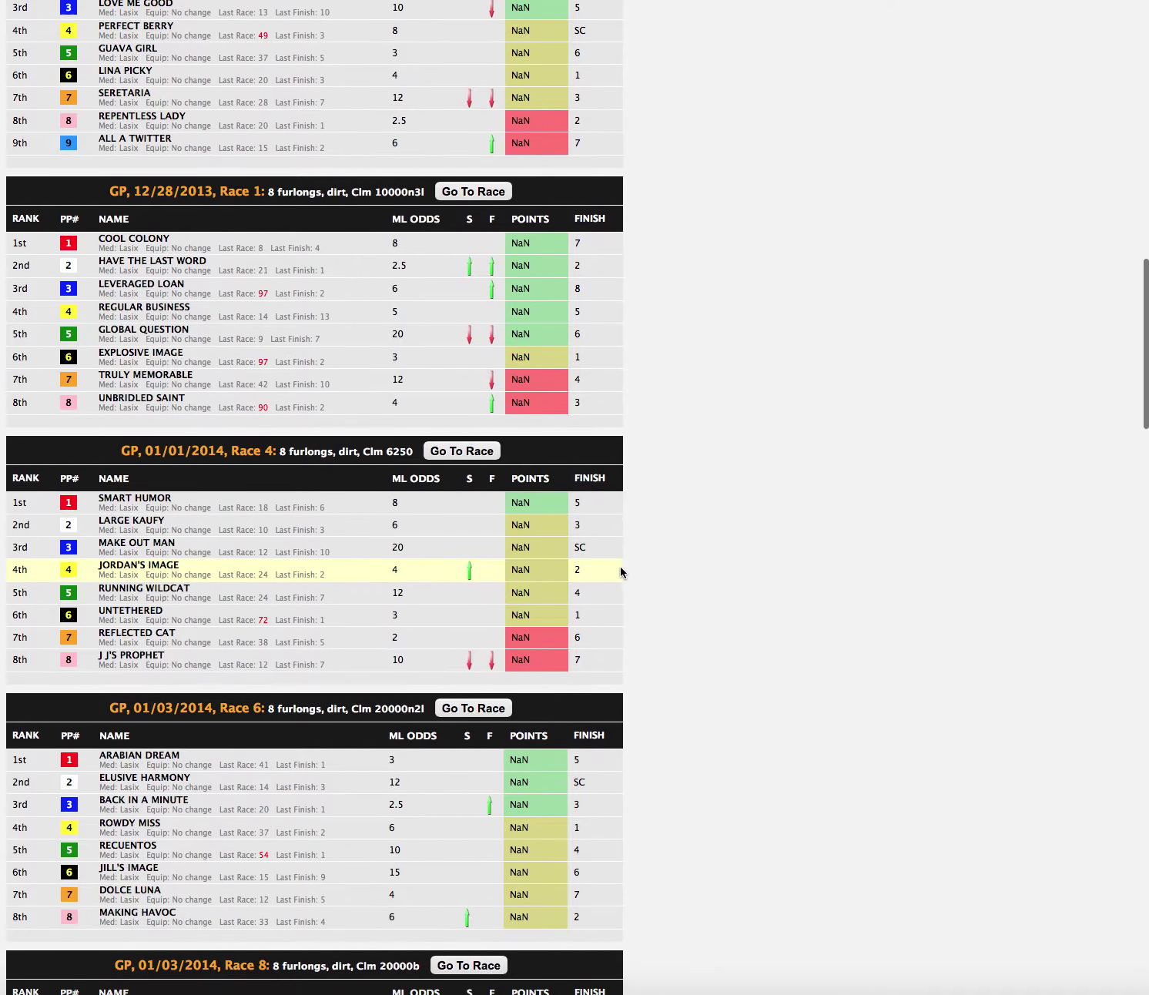
scroll(620, 569, "down", 12)
scroll(618, 573, "down", 17)
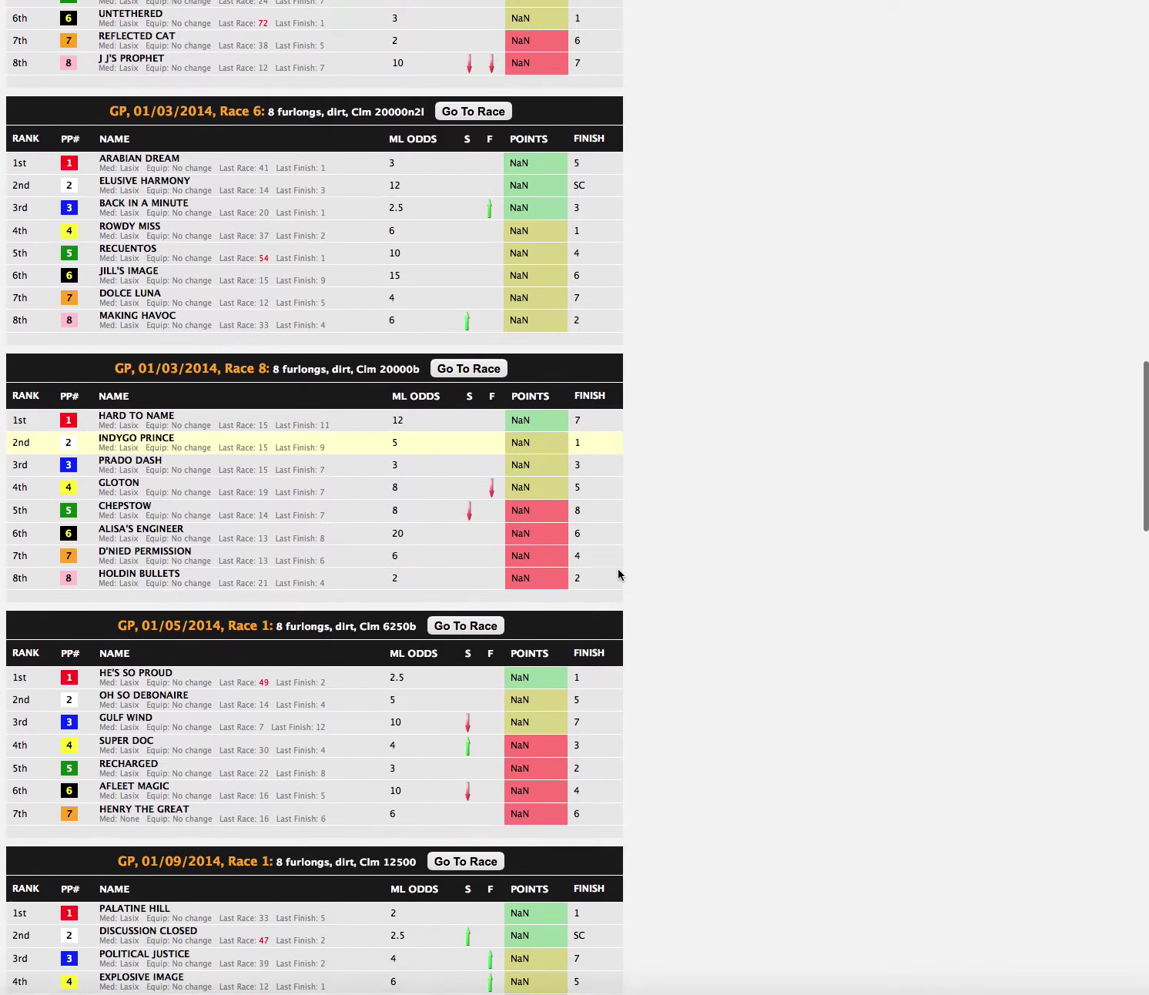
scroll(610, 564, "down", 6)
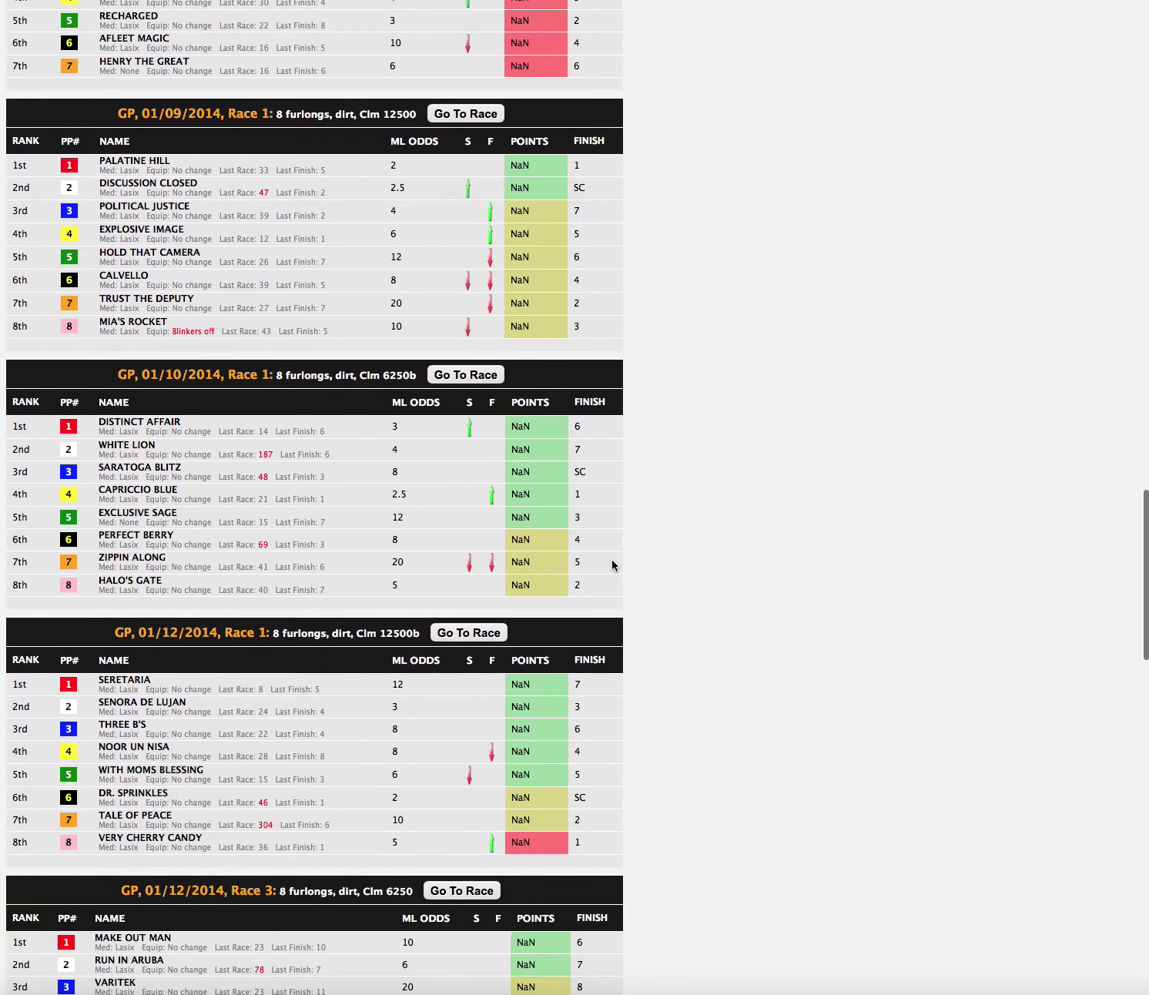
scroll(634, 533, "up", 20)
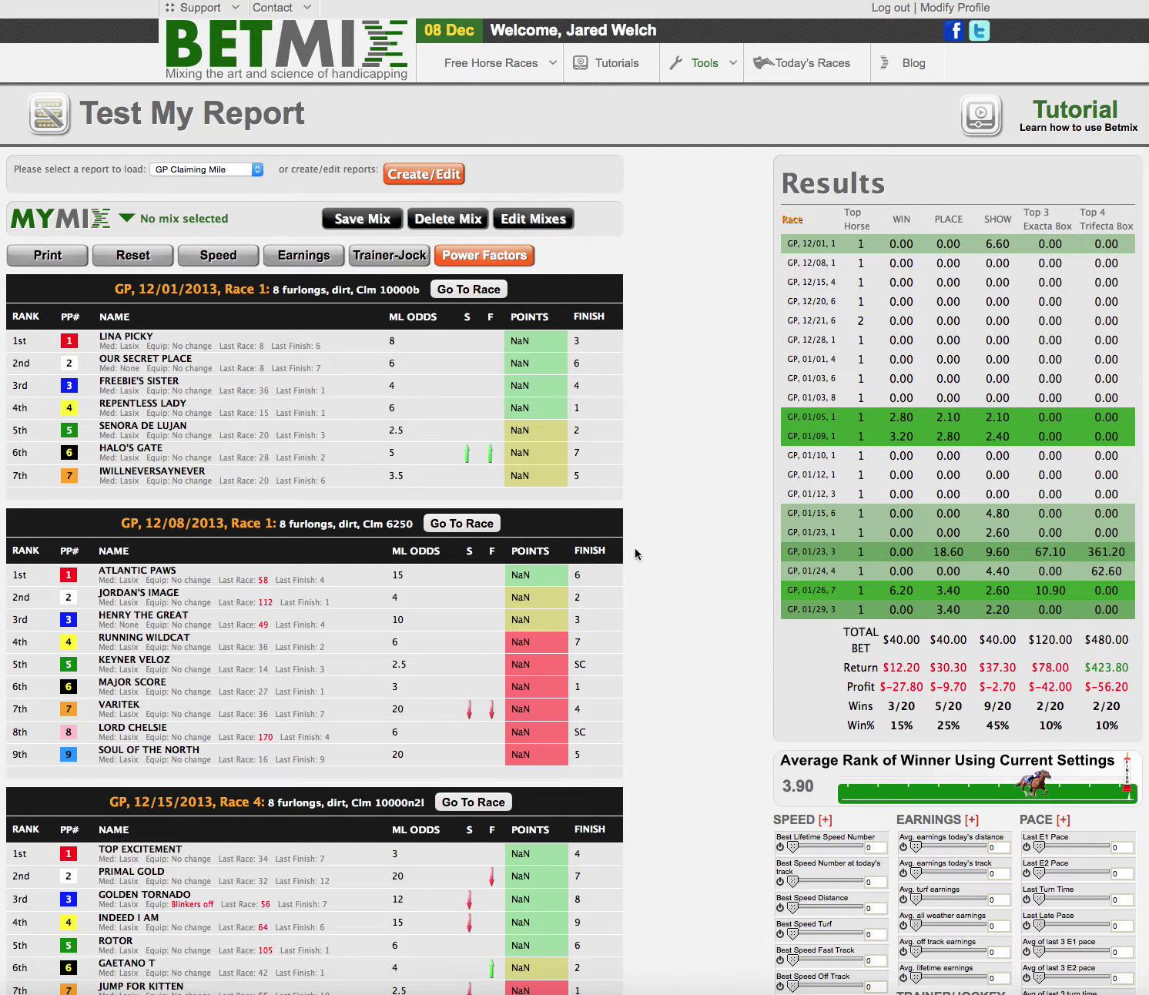
- Highlight the average rank of winner value and try out the Best Lifetime Speed Number weight slider
left_click_drag(786, 785, 822, 783)
scroll(819, 809, "down", 3)
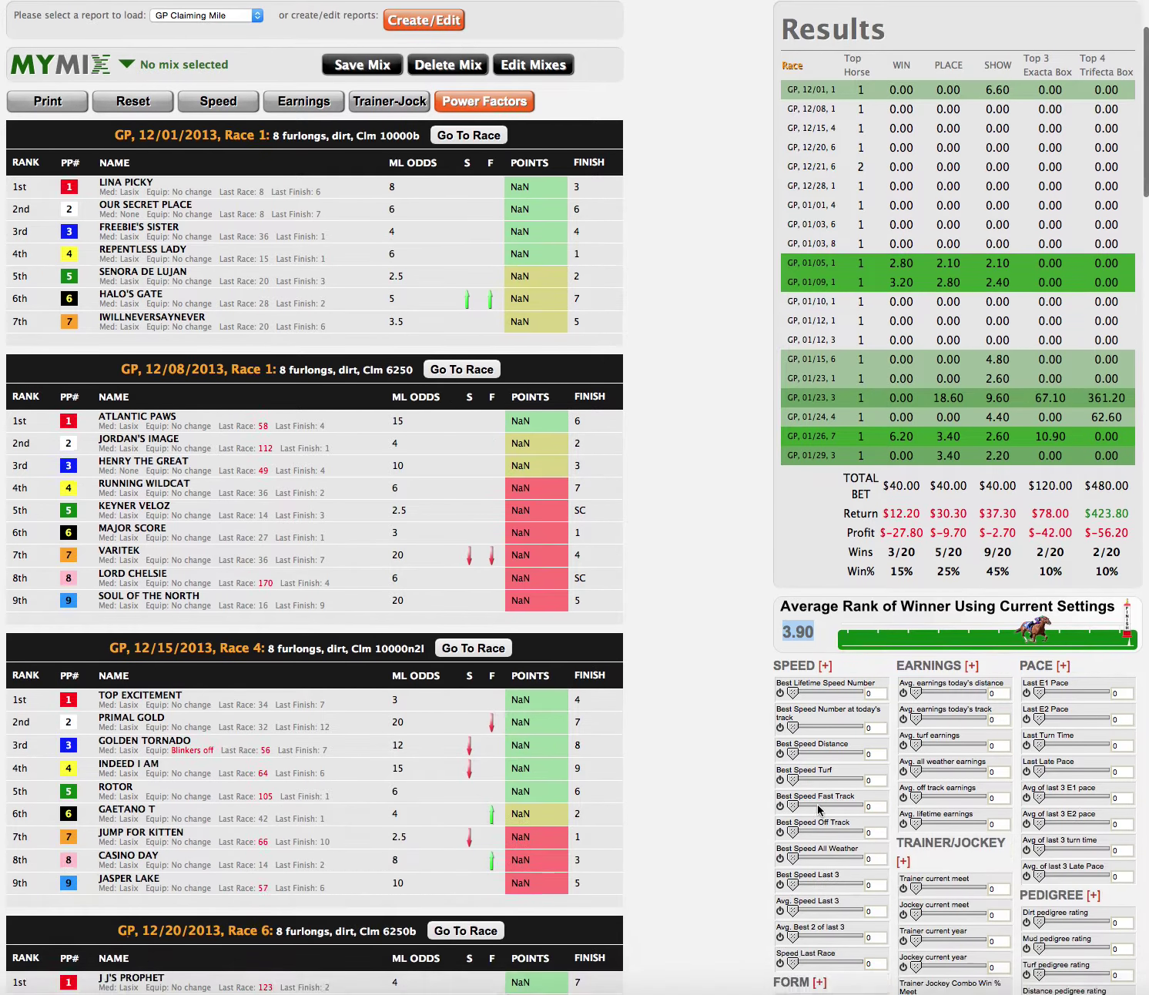
left_click(798, 672)
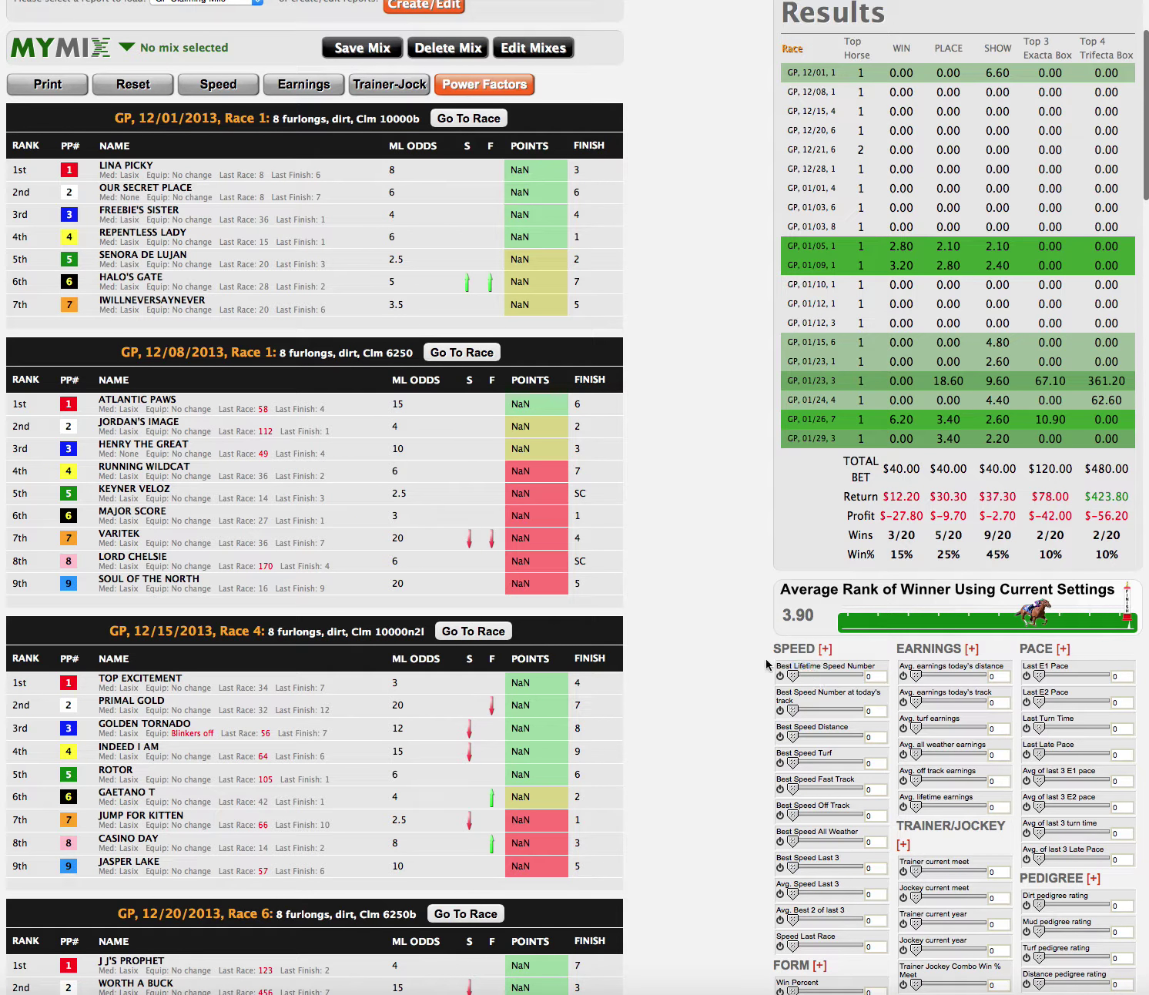
mouse_move(797, 679)
left_mouse_down()
mouse_move(855, 680)
mouse_move(787, 680)
mouse_move(879, 680)
mouse_move(786, 679)
mouse_move(810, 710)
mouse_move(840, 709)
mouse_move(787, 710)
left_mouse_up()
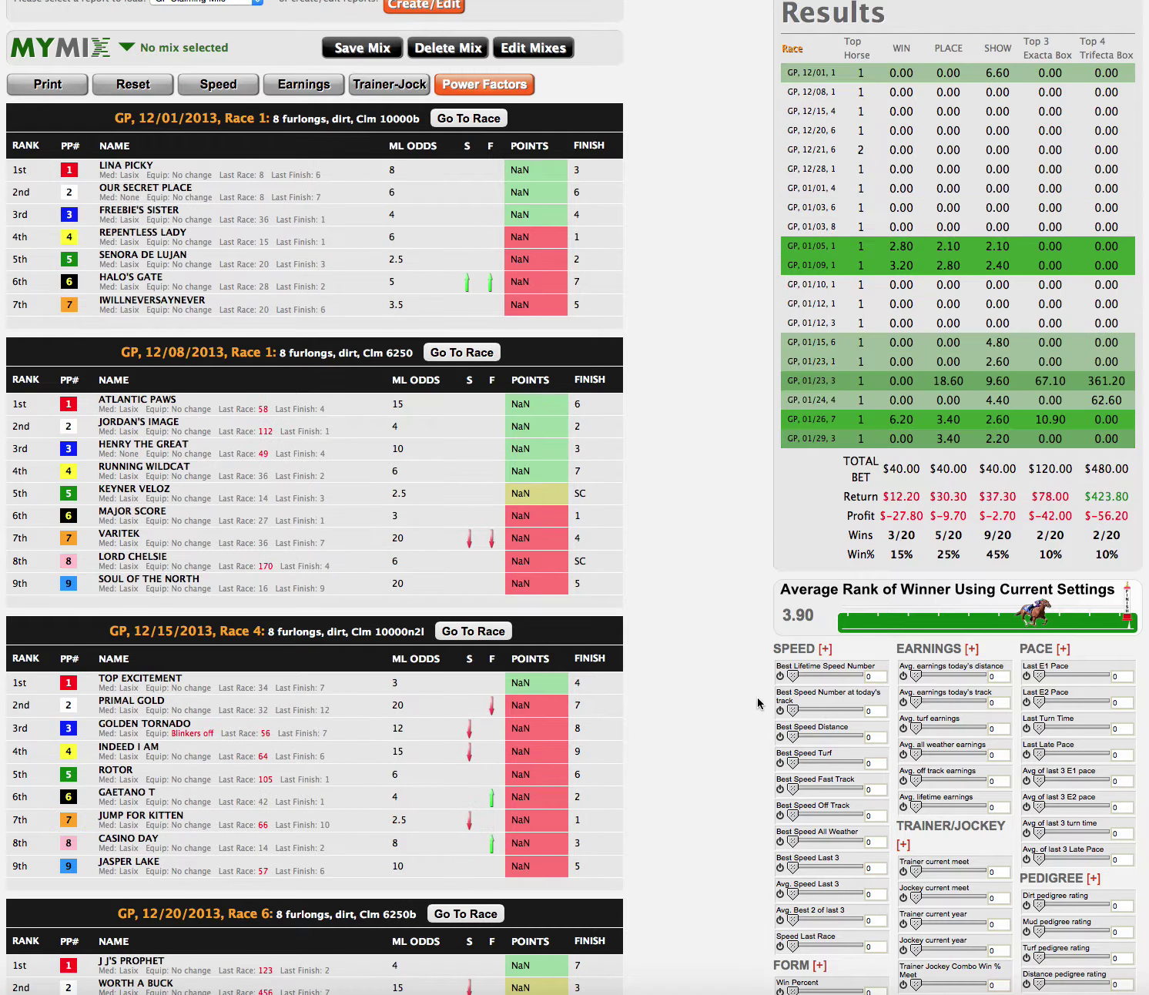
- Sort the Power Factors report by highest WIN%, highlight the leading factors, and close the report
scroll(731, 654, "up", 3)
left_click(500, 260)
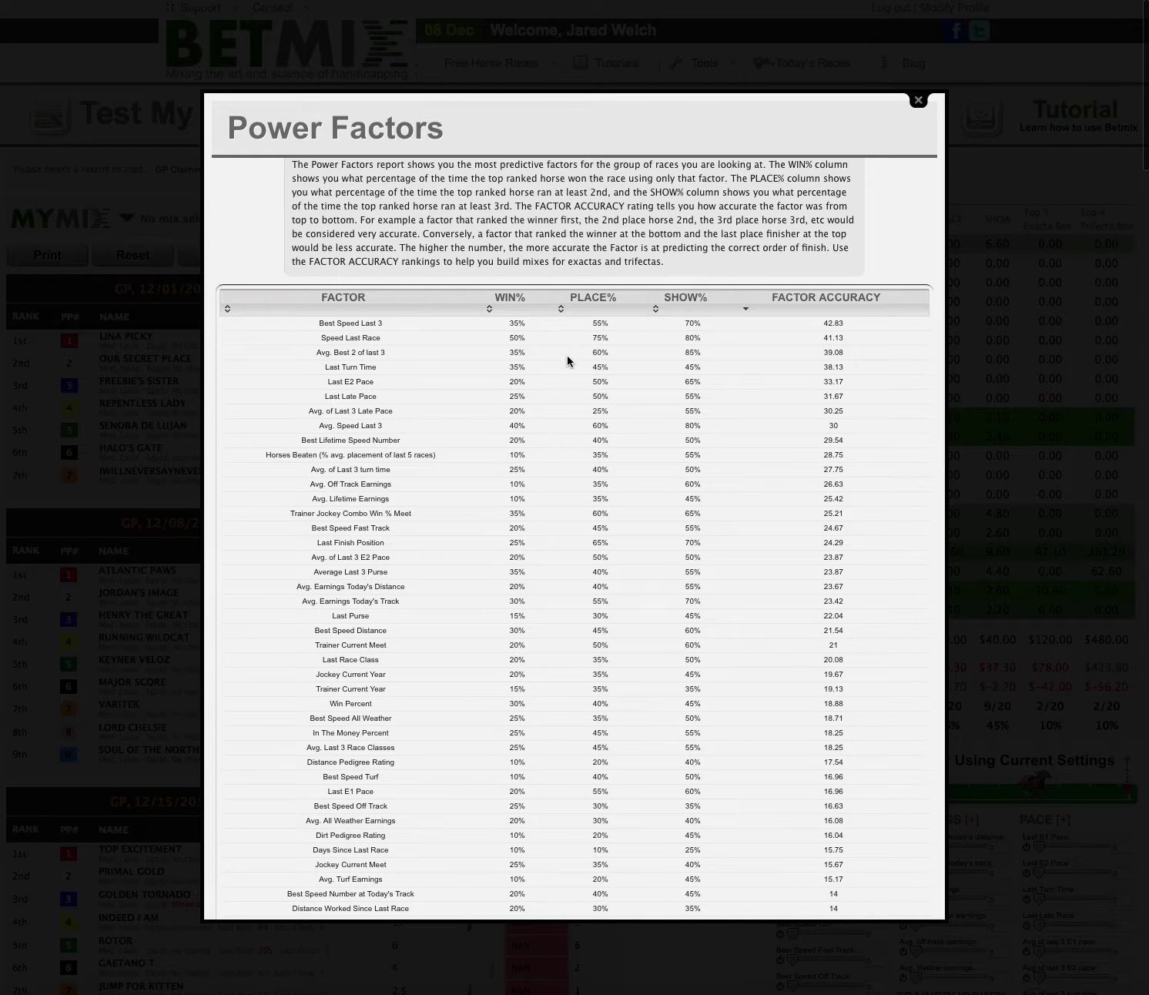
left_click(511, 301)
left_click(510, 300)
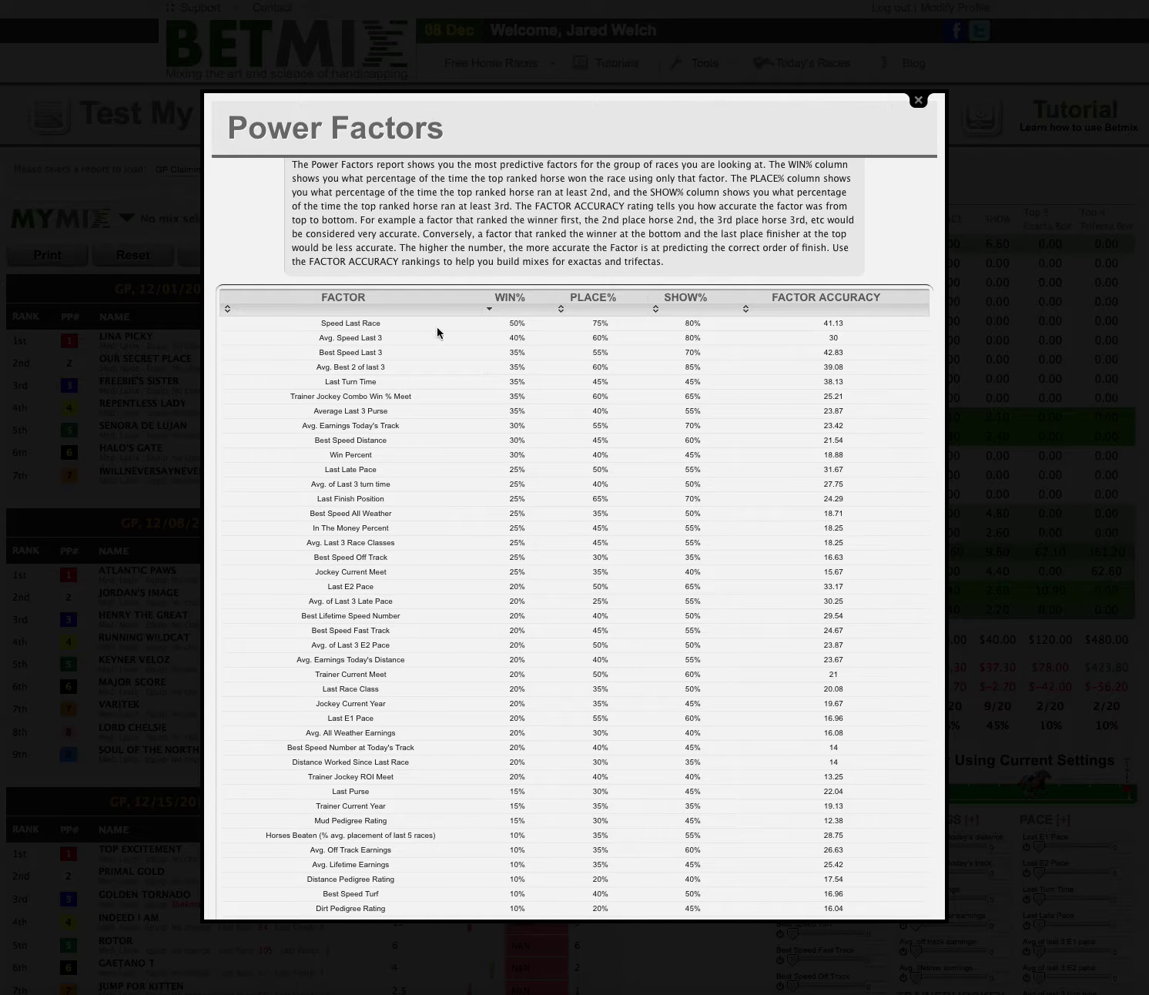
left_click_drag(344, 323, 314, 367)
left_click(917, 102)
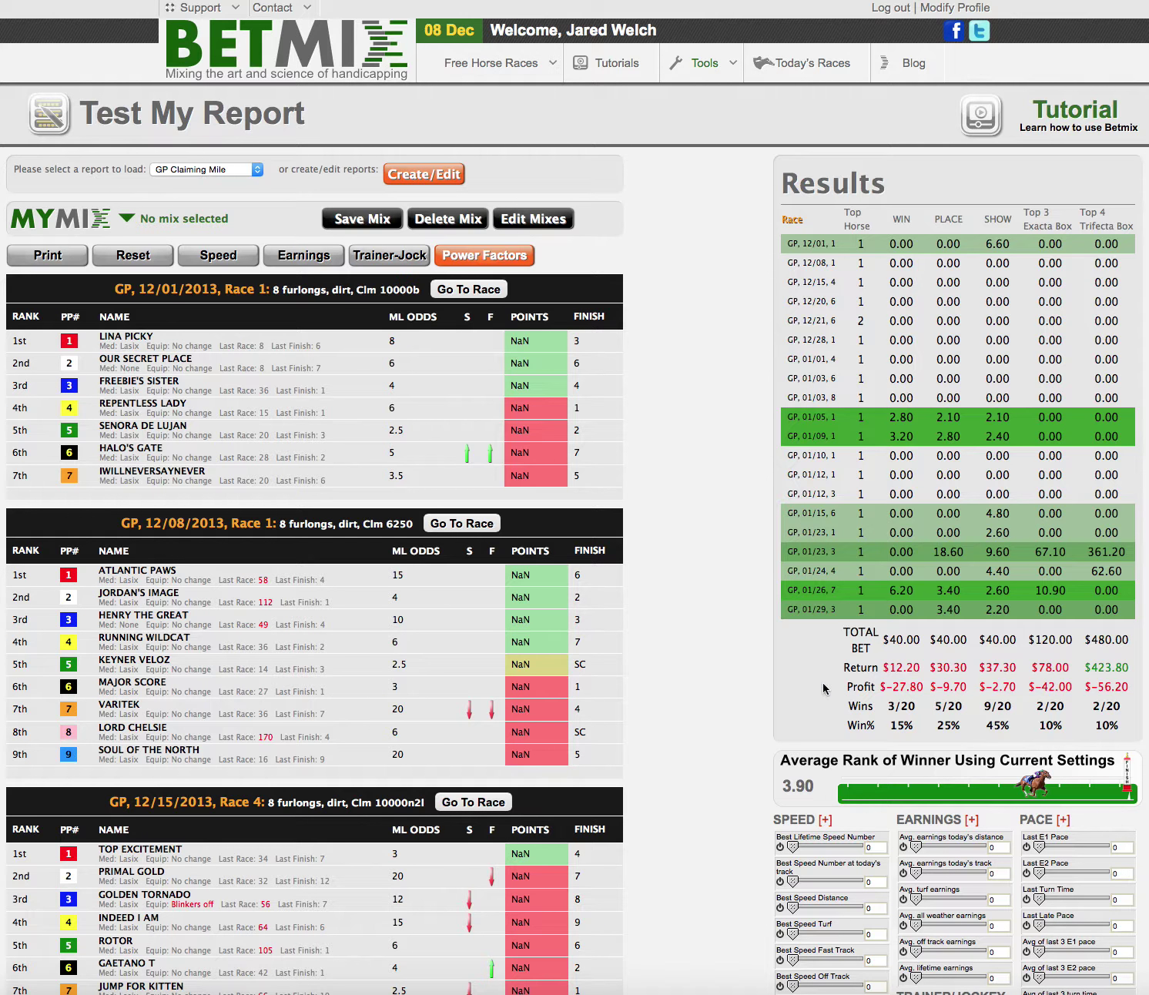
- Set the Best Speed Distance weight to 15 and the Speed Last Race weight to 40
scroll(821, 690, "down", 3)
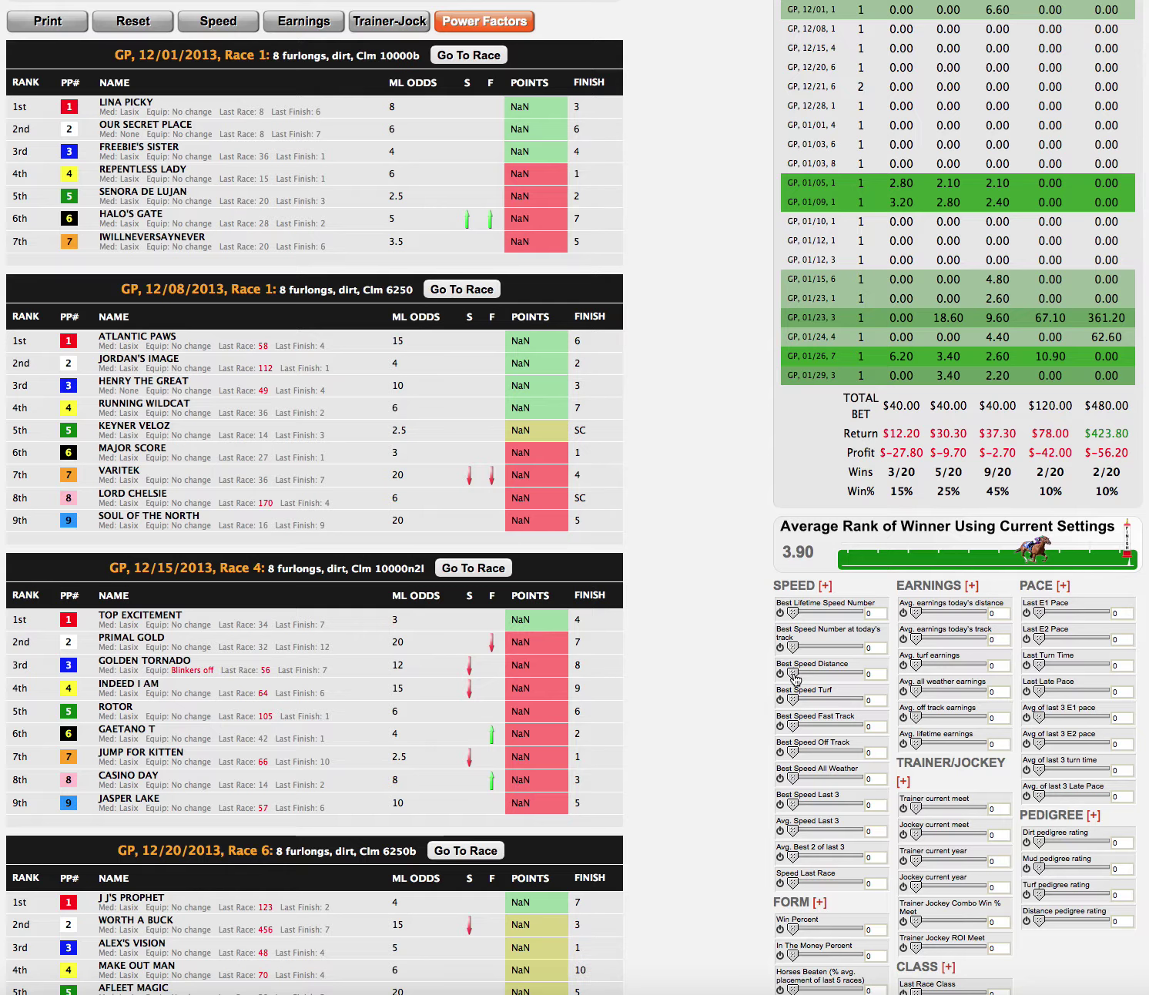
left_click_drag(797, 677, 791, 676)
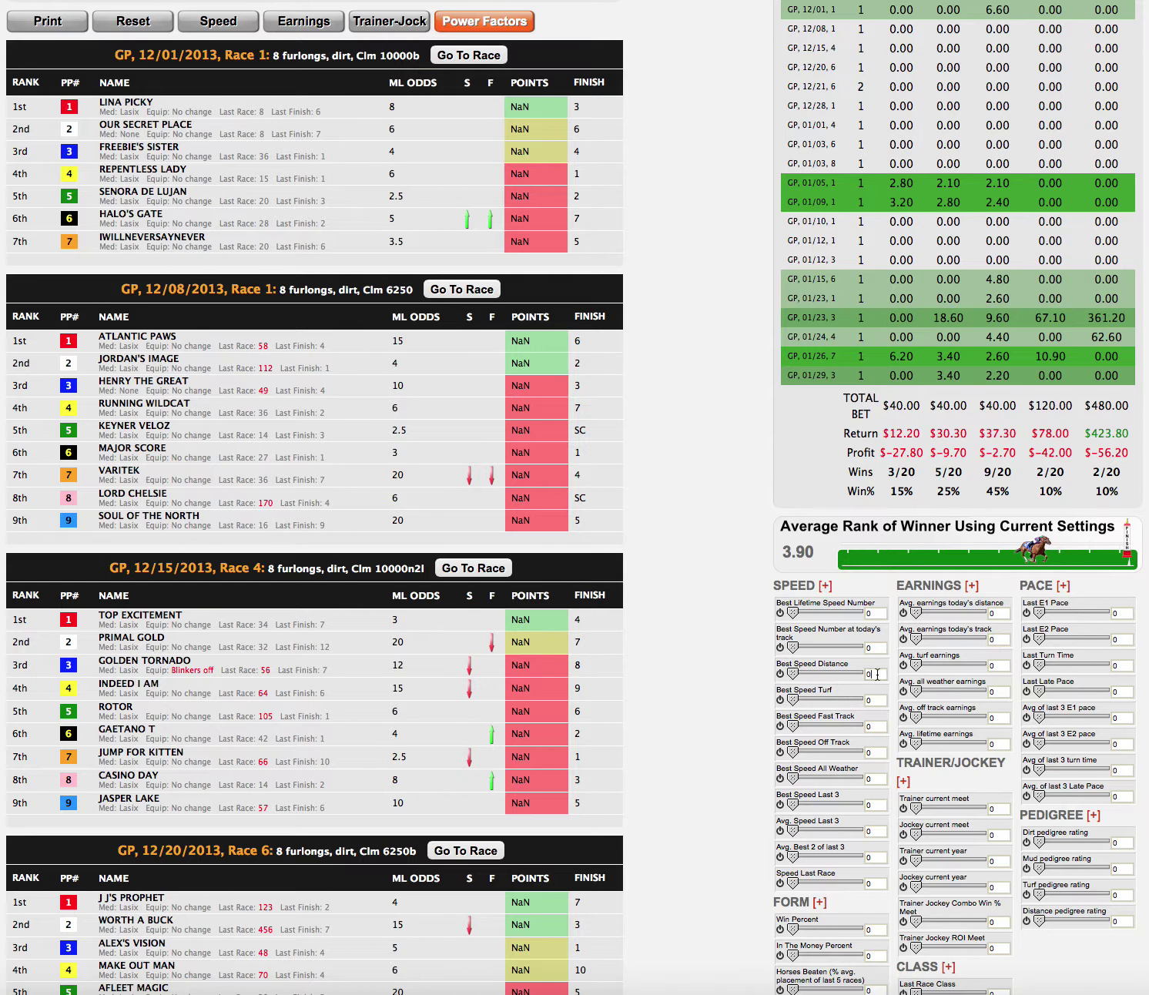
double_click(877, 675)
left_click(875, 882)
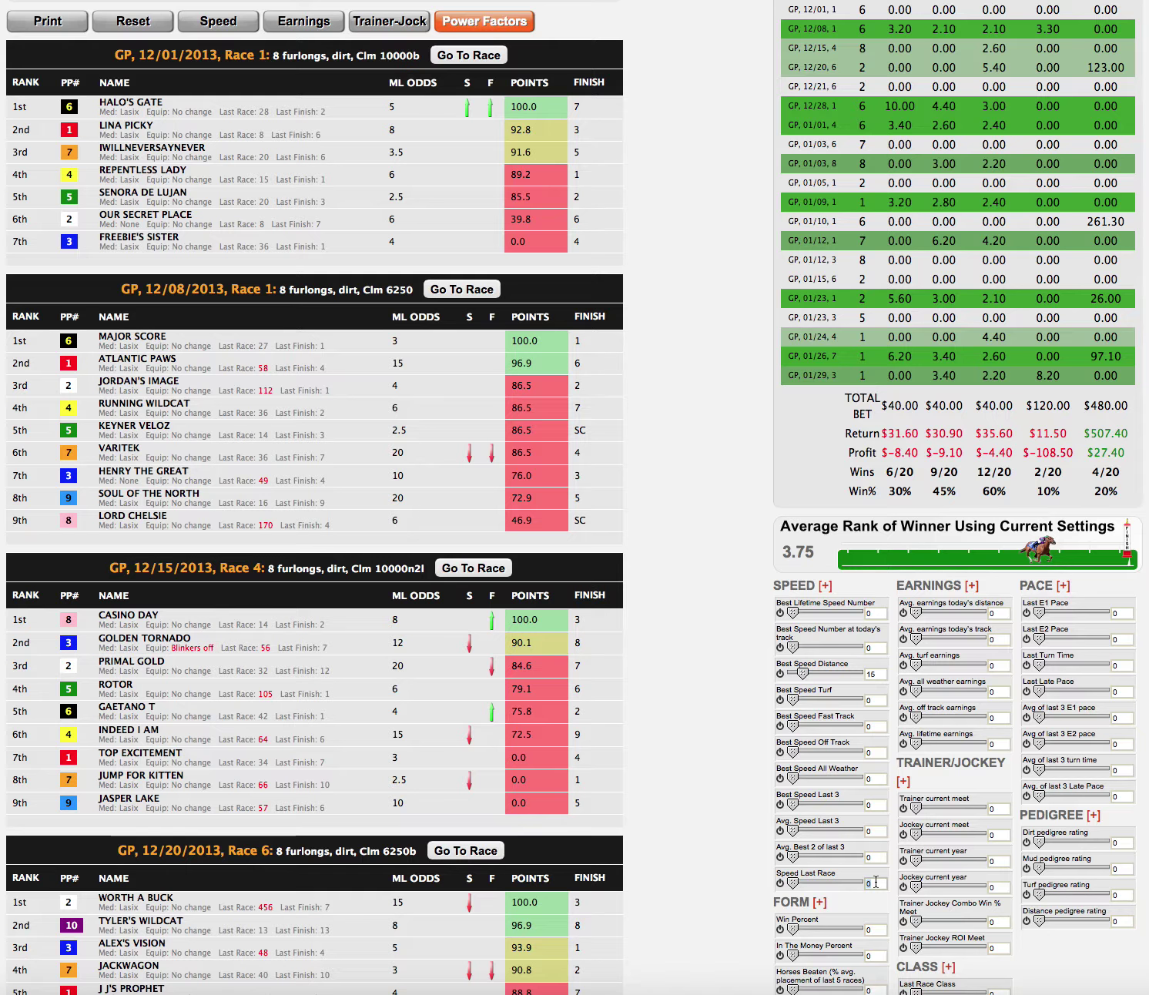
type("40")
- Set the weights of Avg. Best 2 of last 3 to 30, Avg. Speed Last 3 to 35 and Best Speed Last 3 to 30
left_click(875, 857)
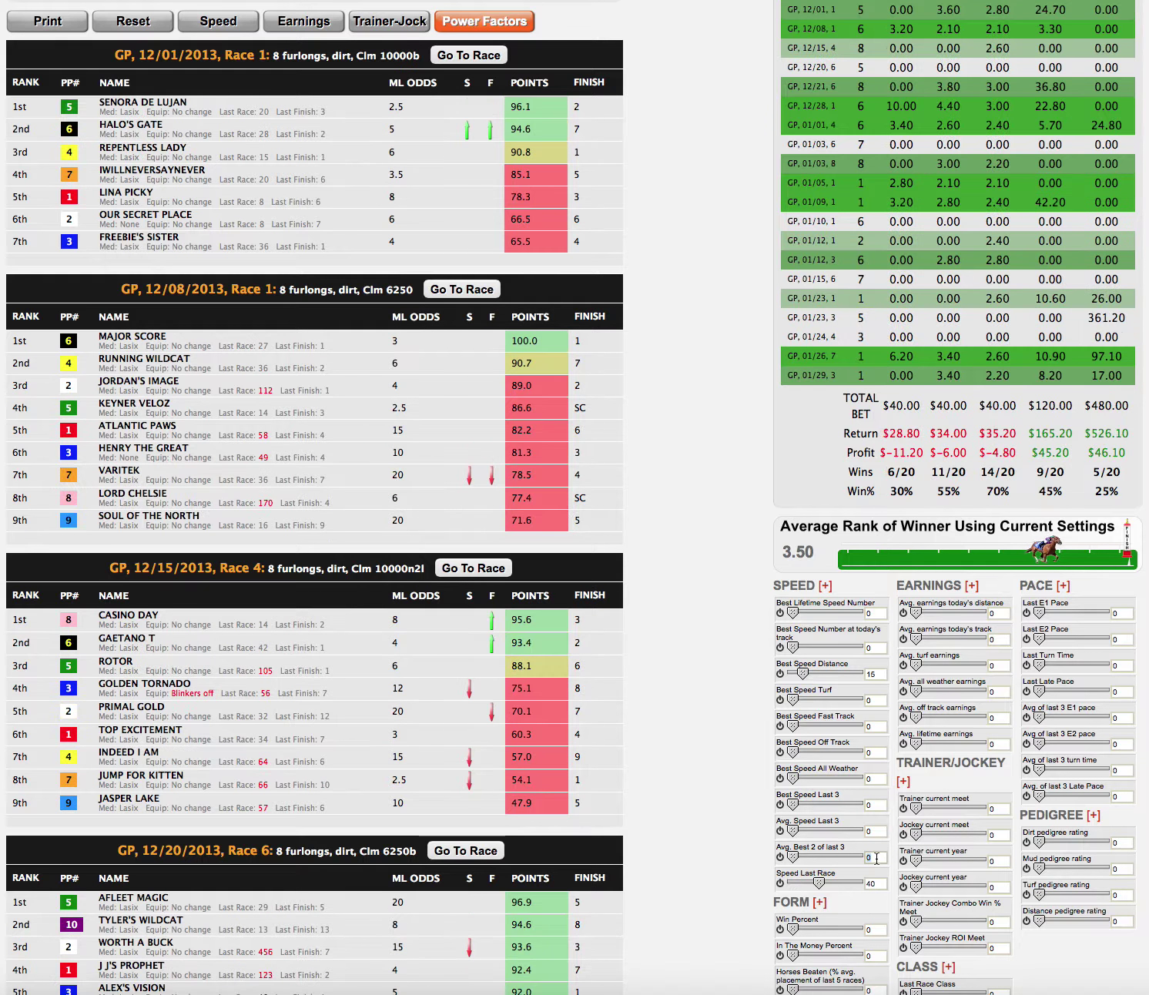
type("3")
left_click(873, 830)
type("3")
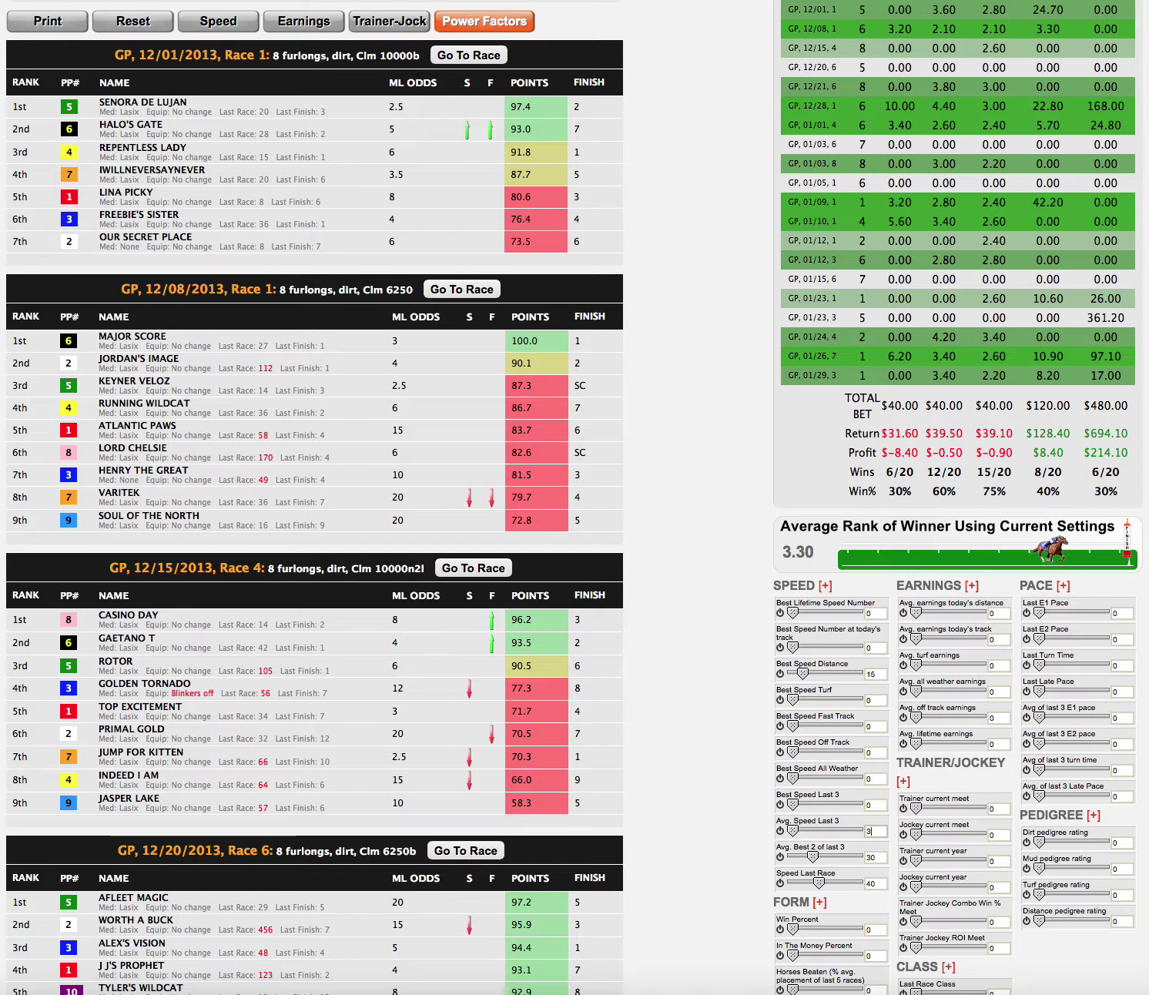
type("5")
left_click(874, 806)
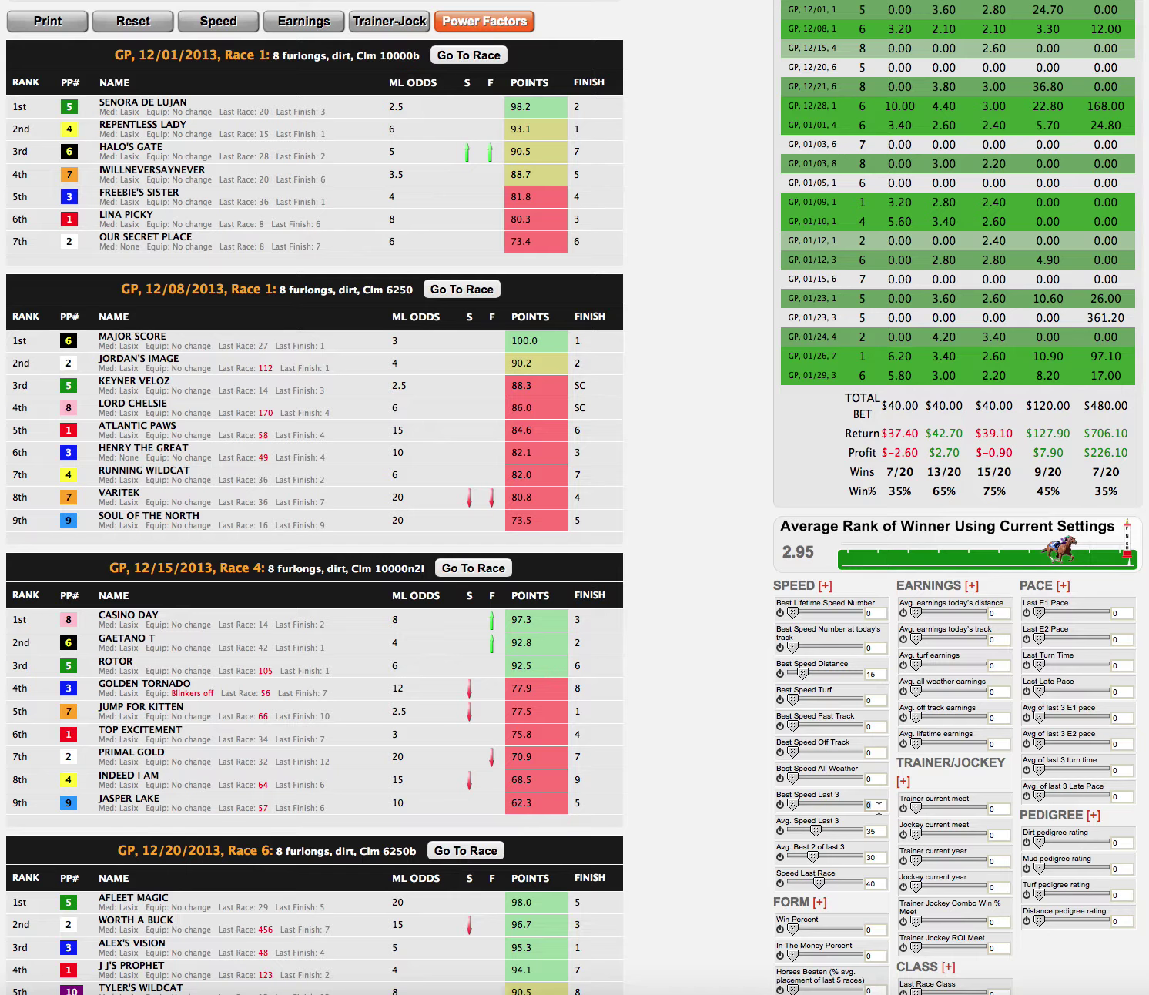
type("30")
left_click(755, 817)
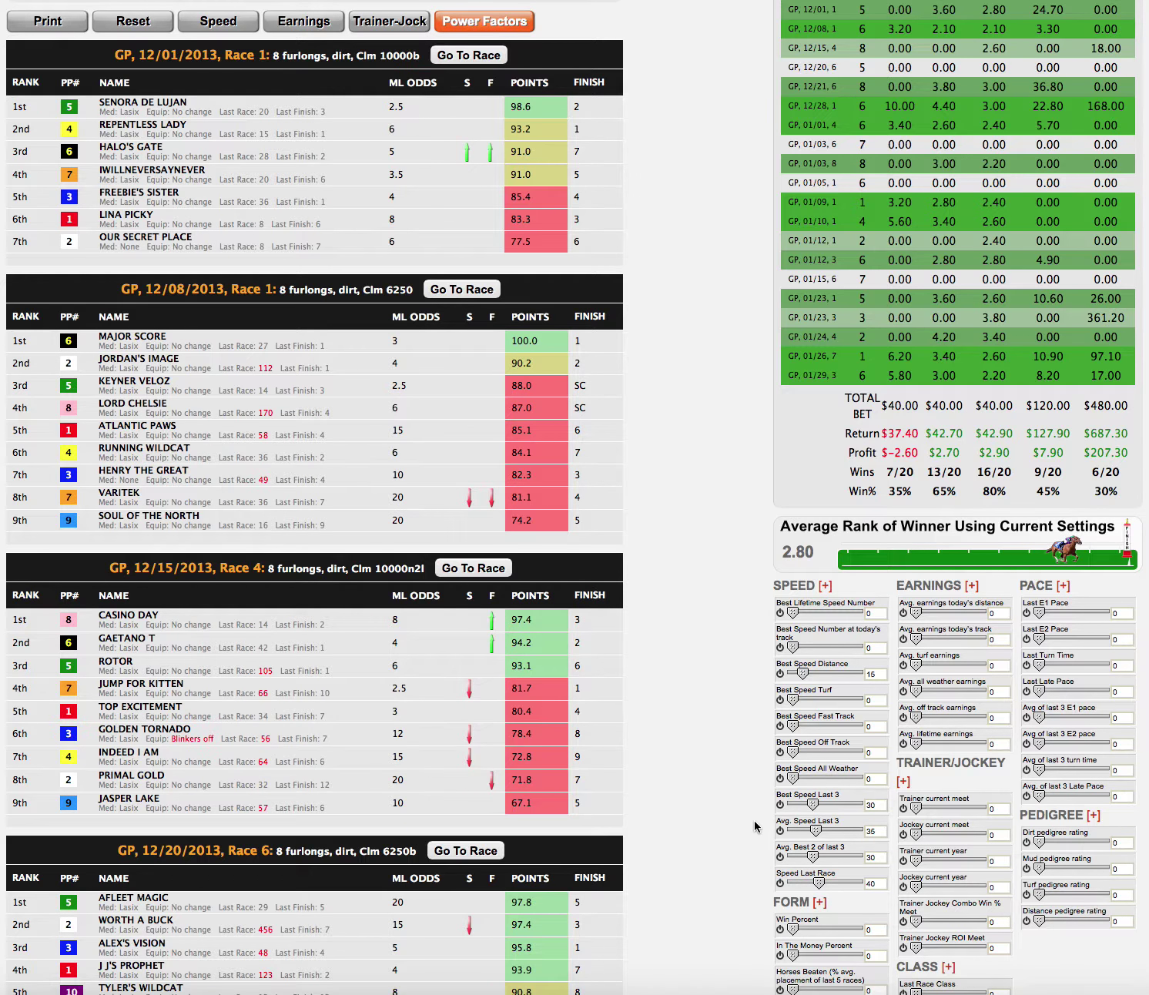
- Switch the Best Speed Last 3 factor off and back on to compare its effect on the results
scroll(755, 826, "down", 1)
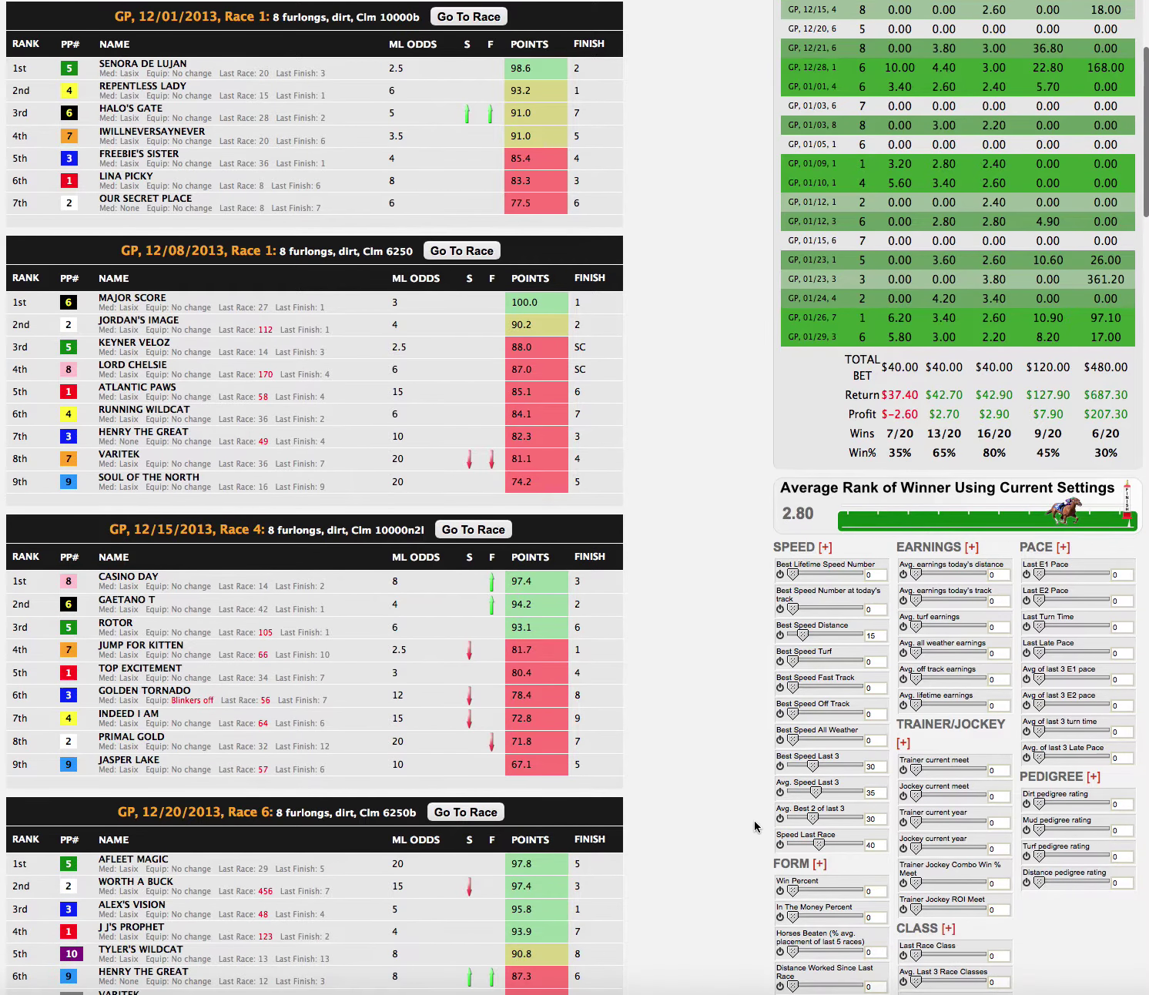
left_click(781, 767)
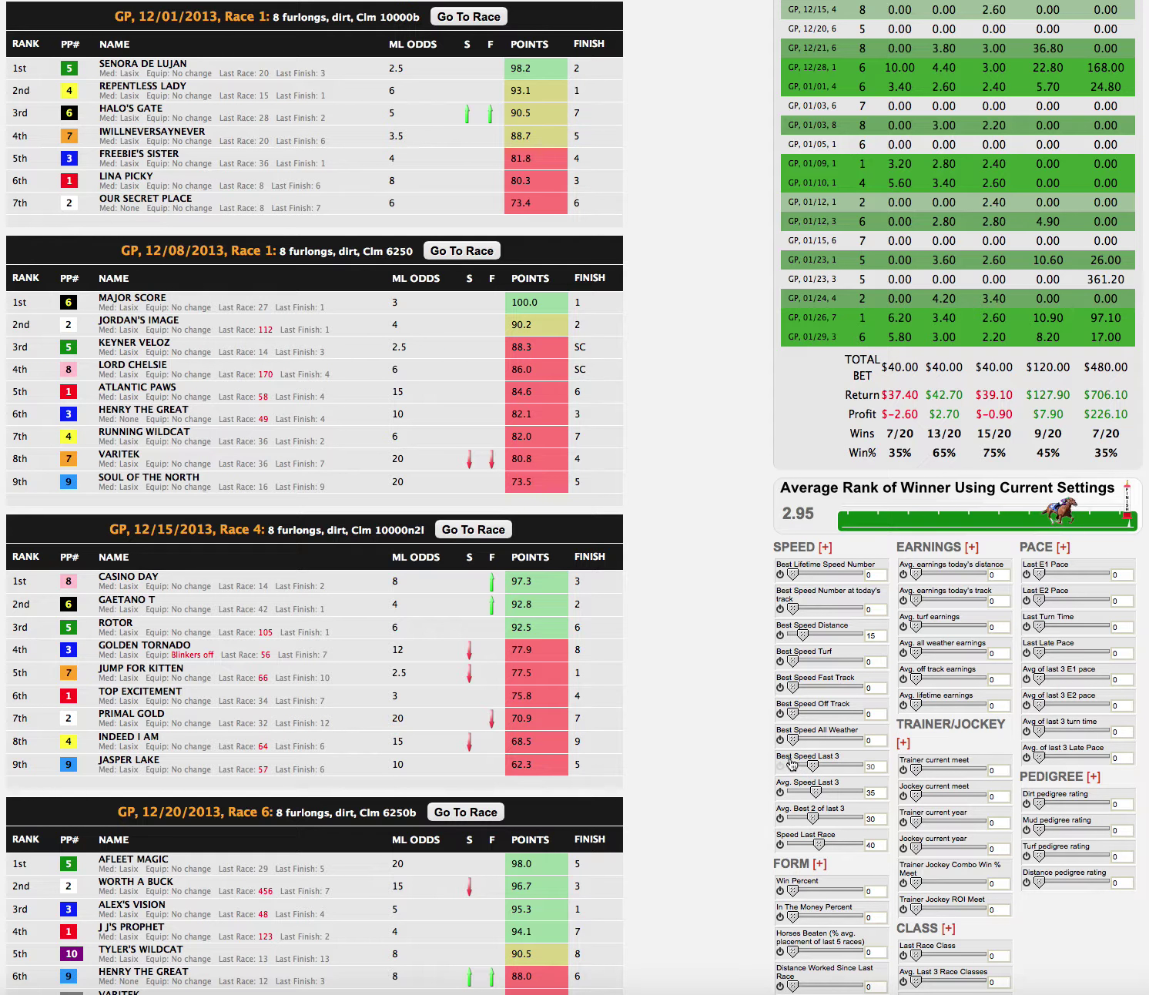
left_click(781, 767)
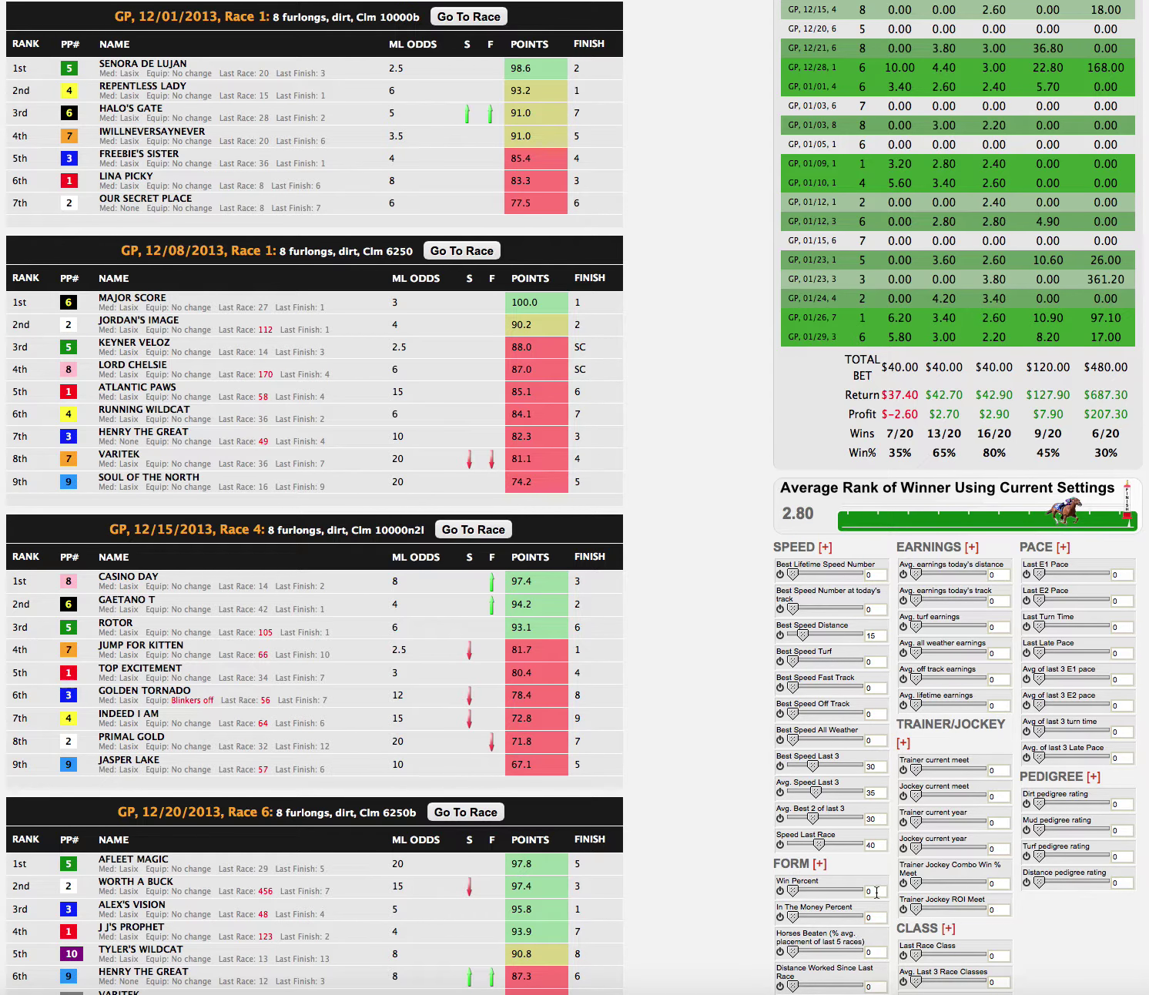
- Set the weights of Win Percent to 1, Trainer current year to 13 and Trainer Jockey Combo Win % Meet to 15
double_click(876, 892)
type("1")
left_click(756, 897)
scroll(756, 896, "down", 1)
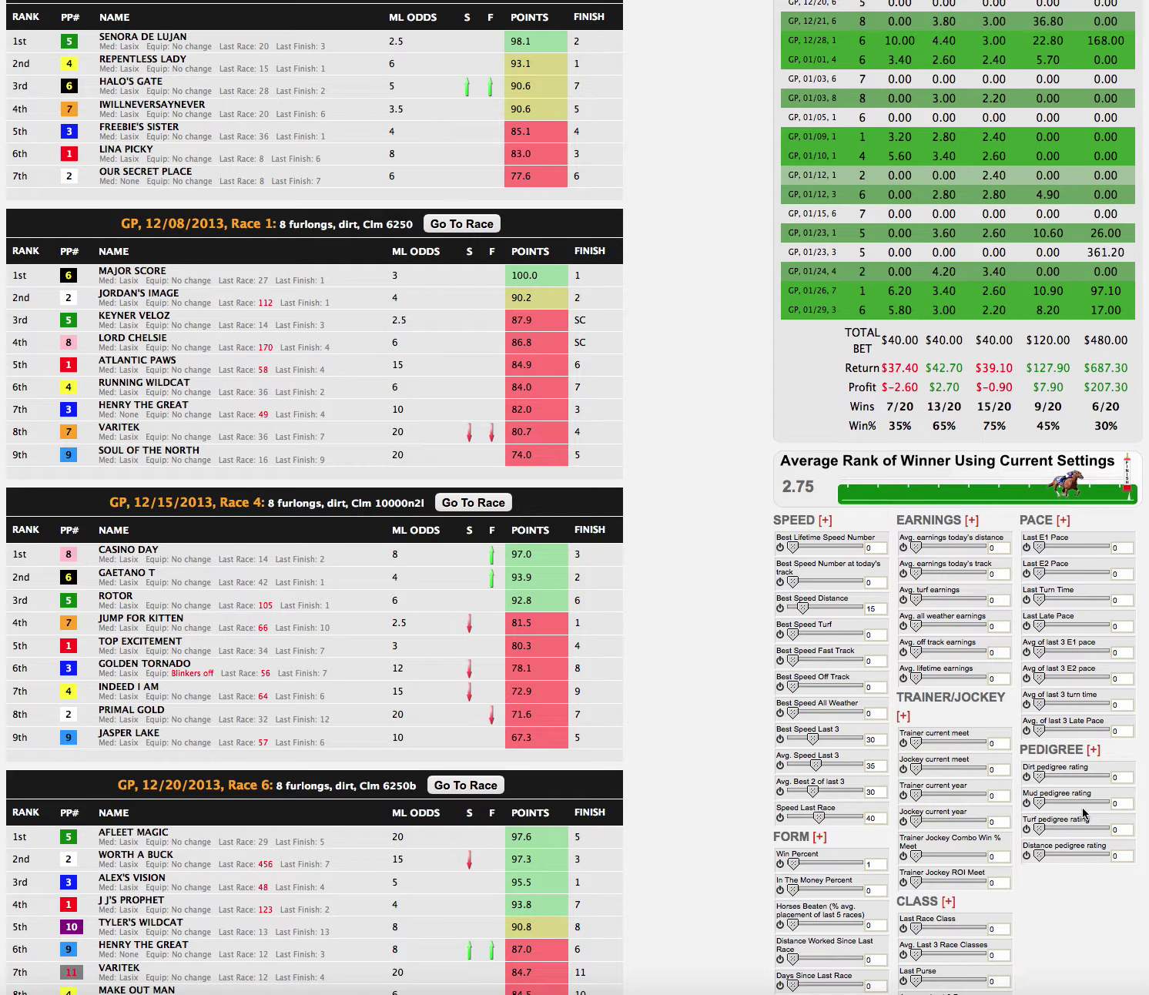
left_click(999, 792)
left_click(998, 856)
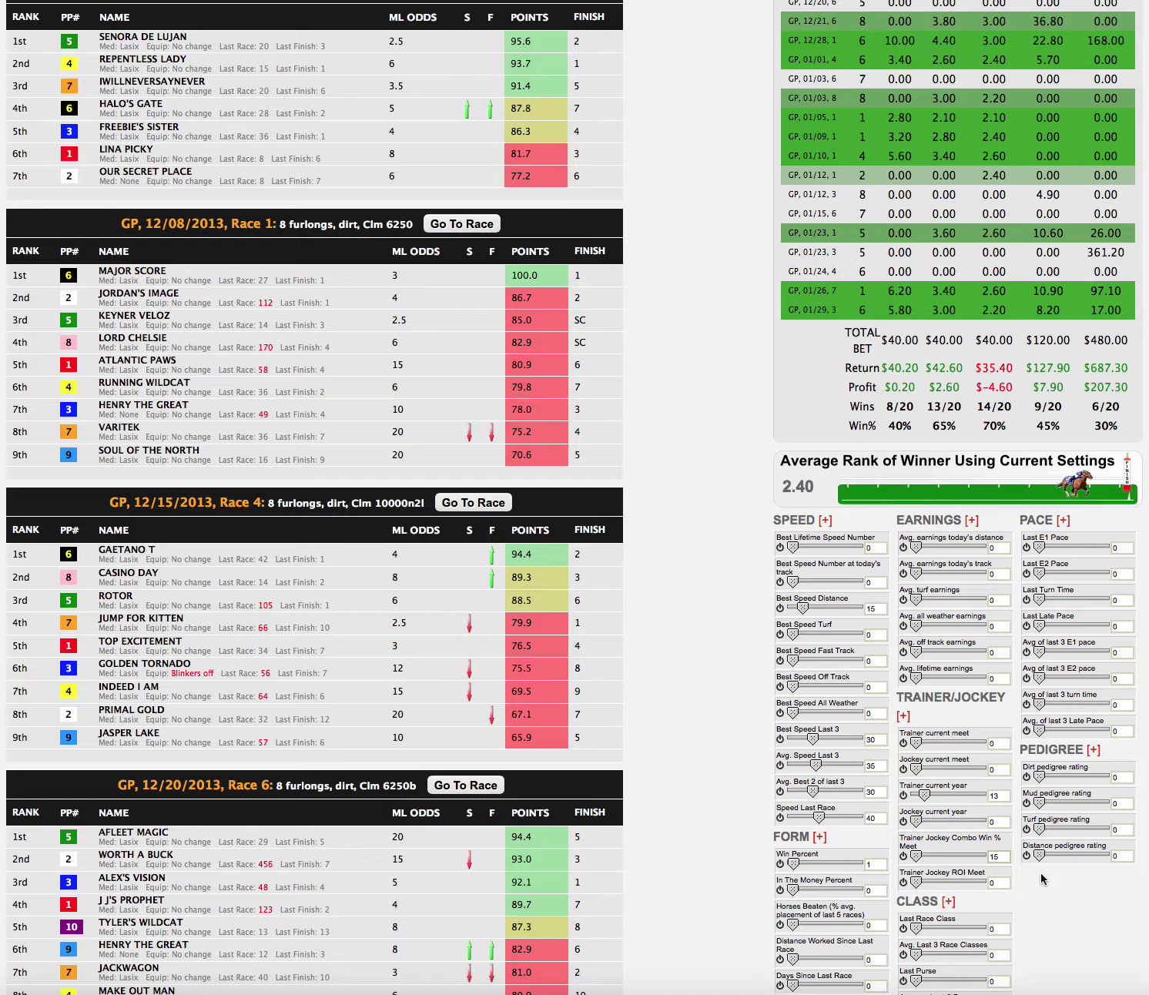
- Set the weights of Last Race Class to 12, Last Turn Time to 25 and Last Late Pace to 16
left_click(1001, 927)
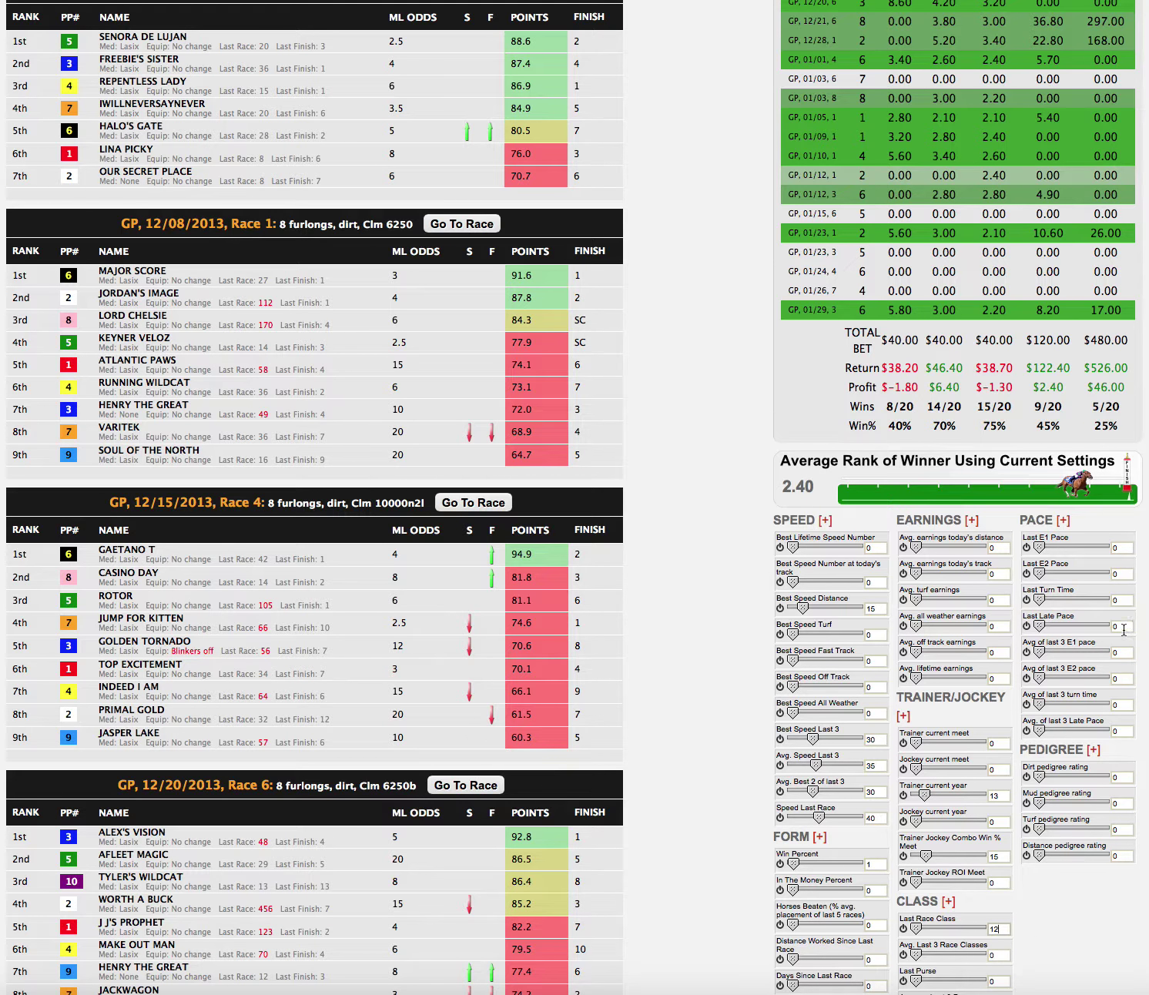
left_click(1122, 599)
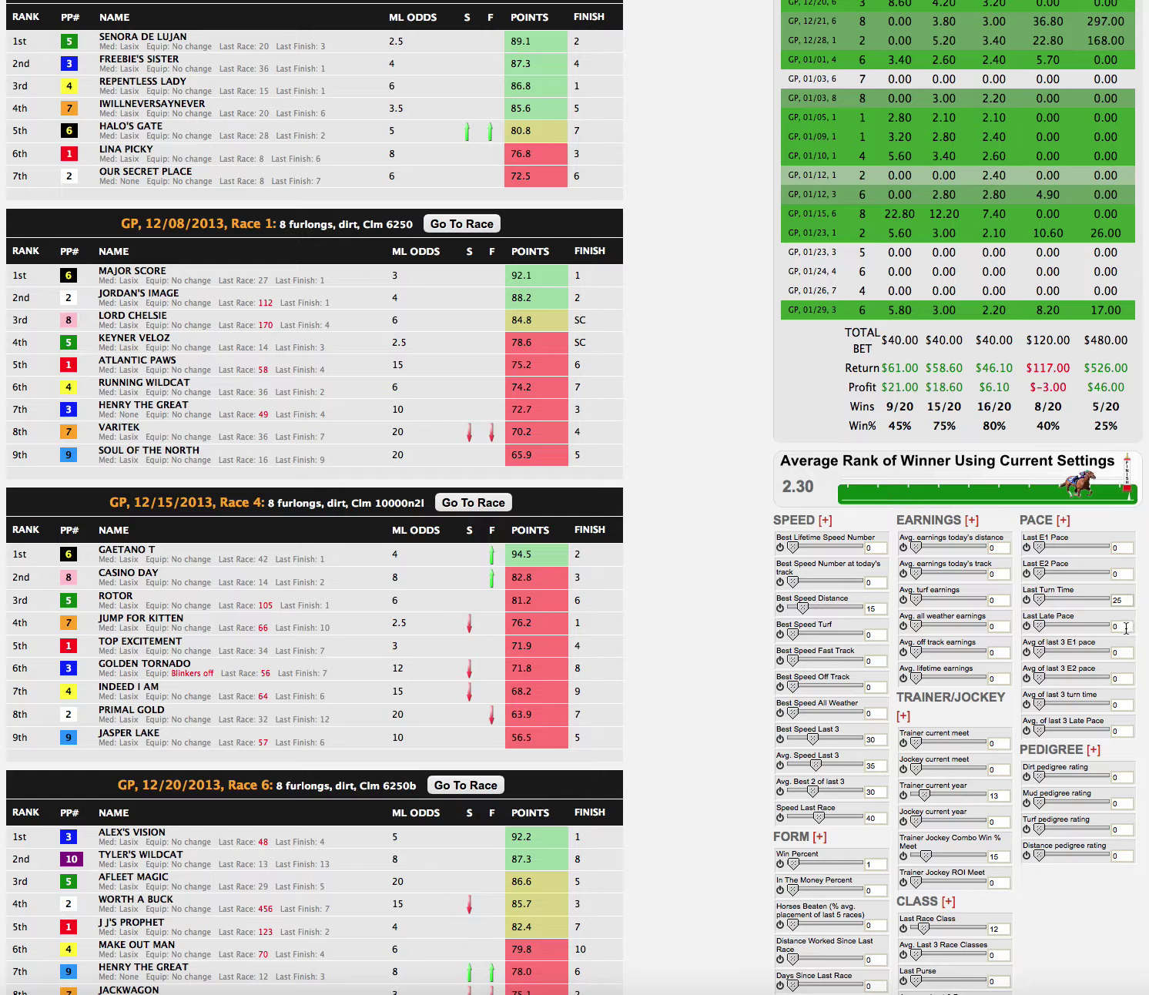
left_click(1125, 627)
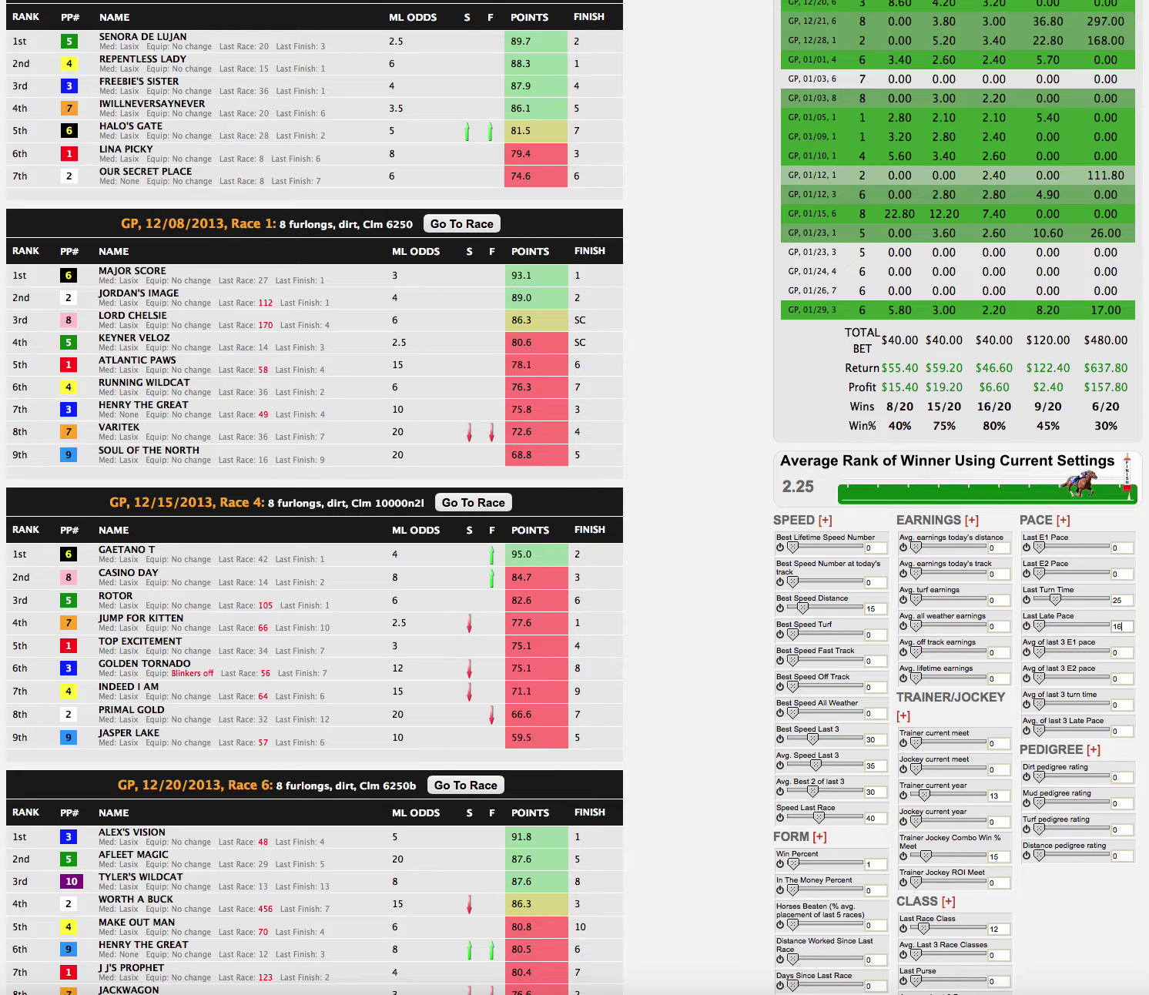
left_click(718, 626)
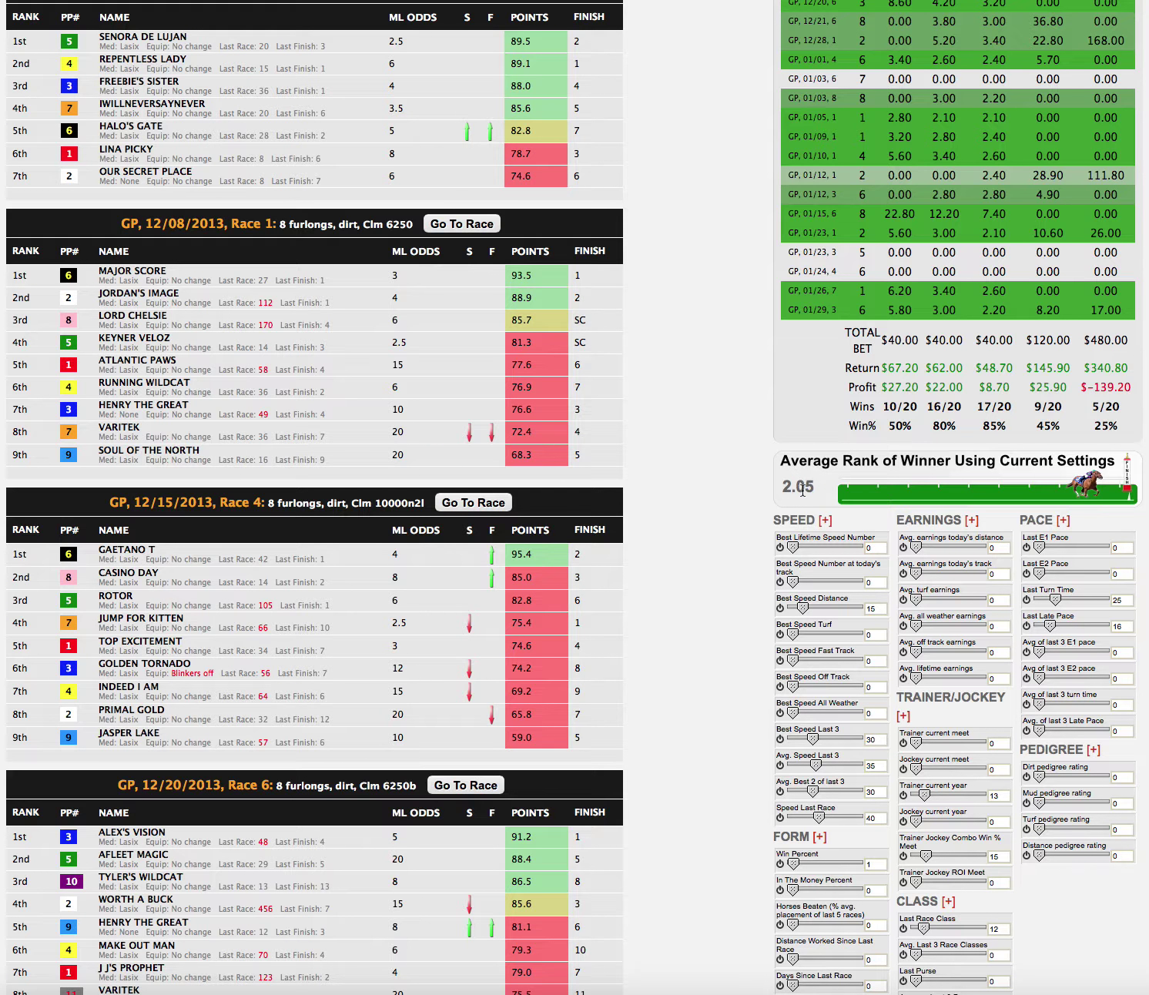
- Examine the Results table's wins and totals and the average rank of winner with the current weights, highlighting the WIN column's wins
left_click_drag(916, 407, 887, 411)
scroll(1100, 411, "up", 5)
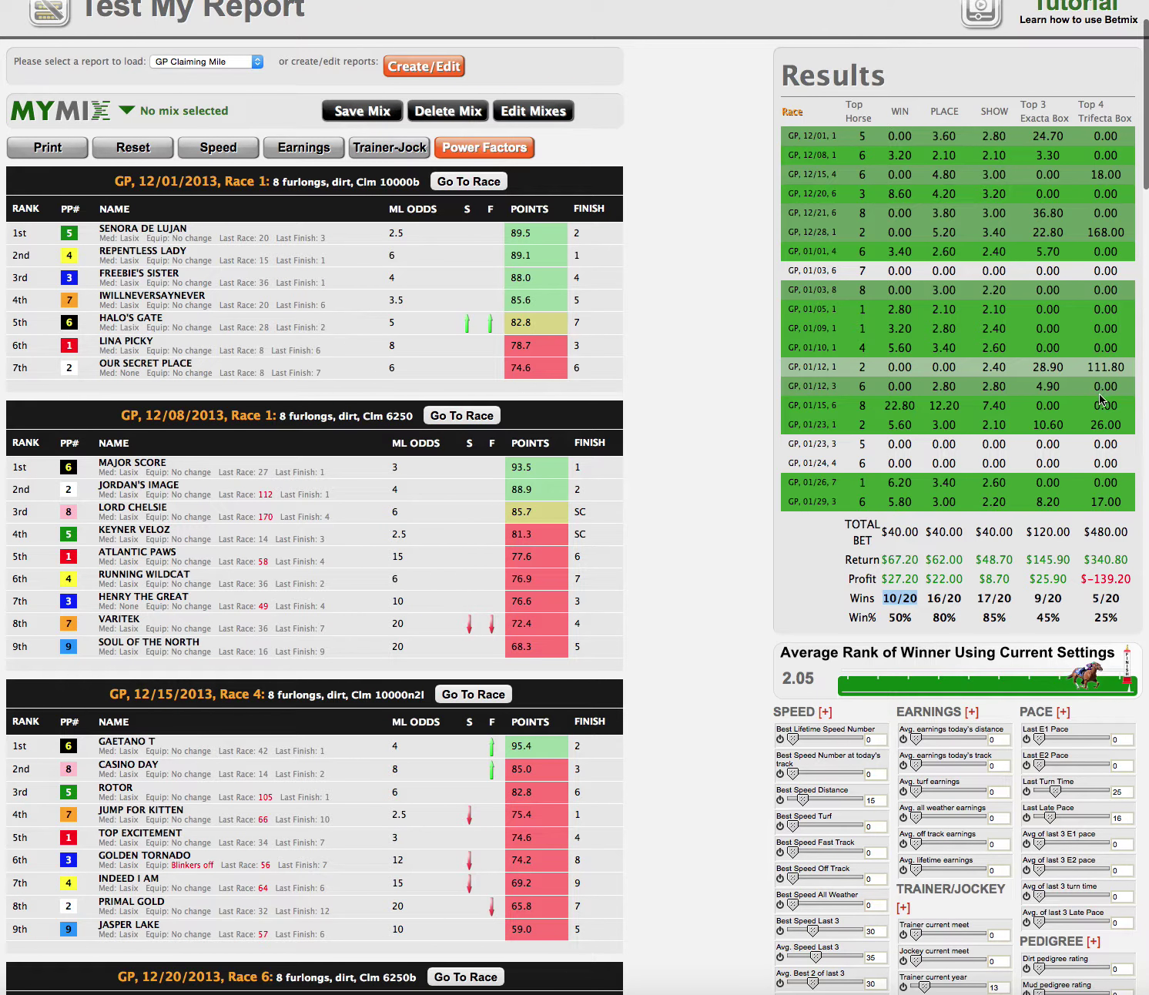
scroll(1097, 408, "down", 4)
scroll(867, 631, "up", 3)
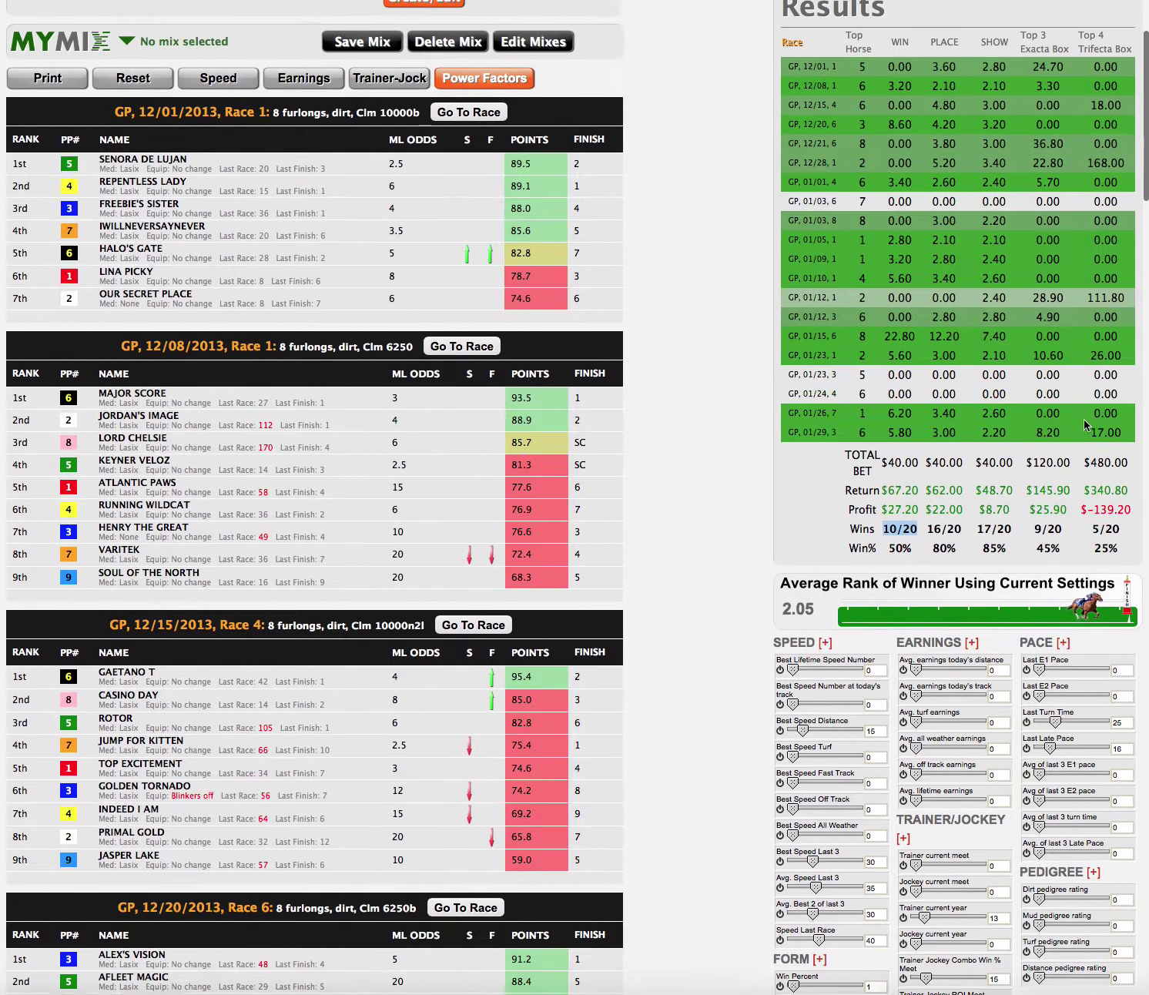
left_click(792, 603)
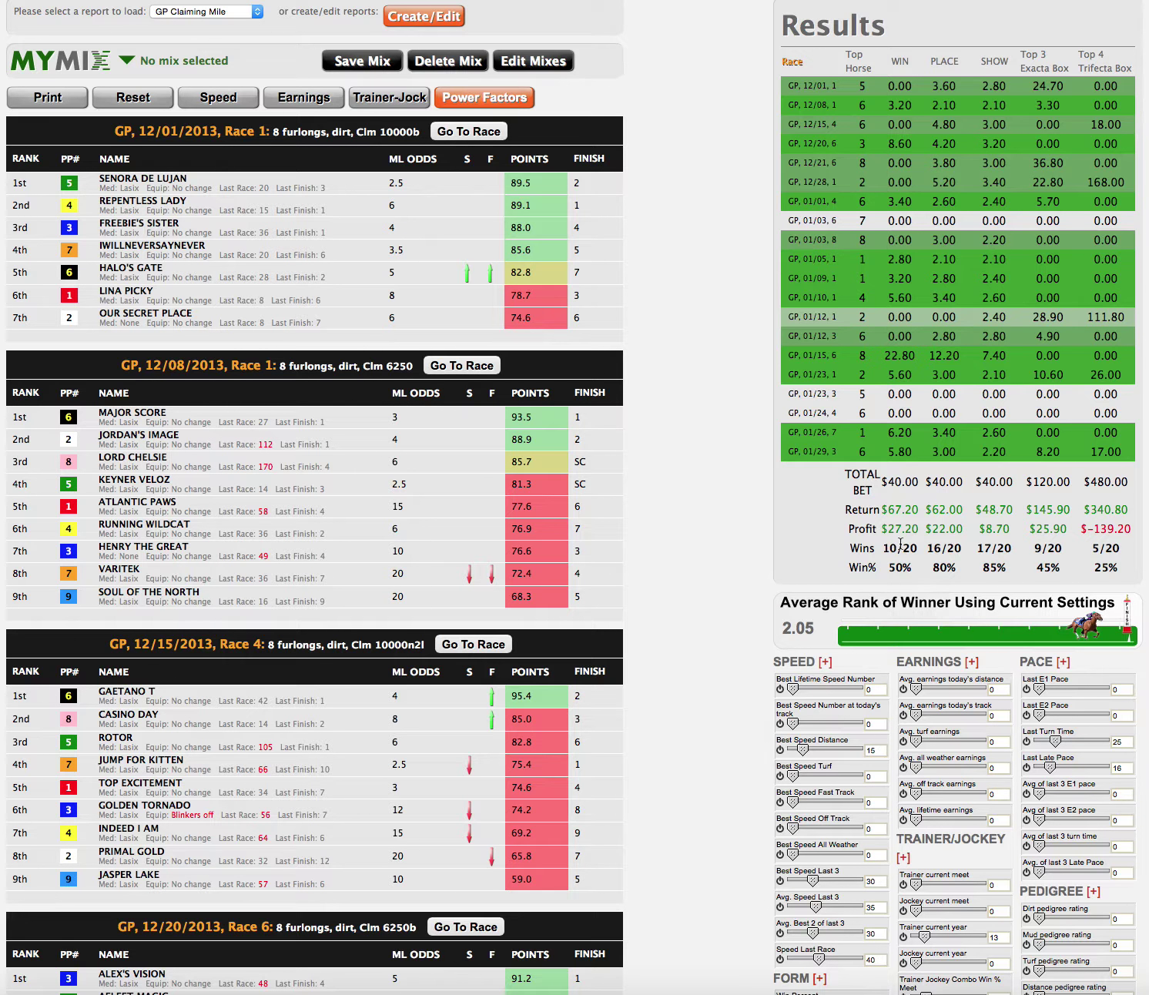
scroll(900, 544, "down", 5)
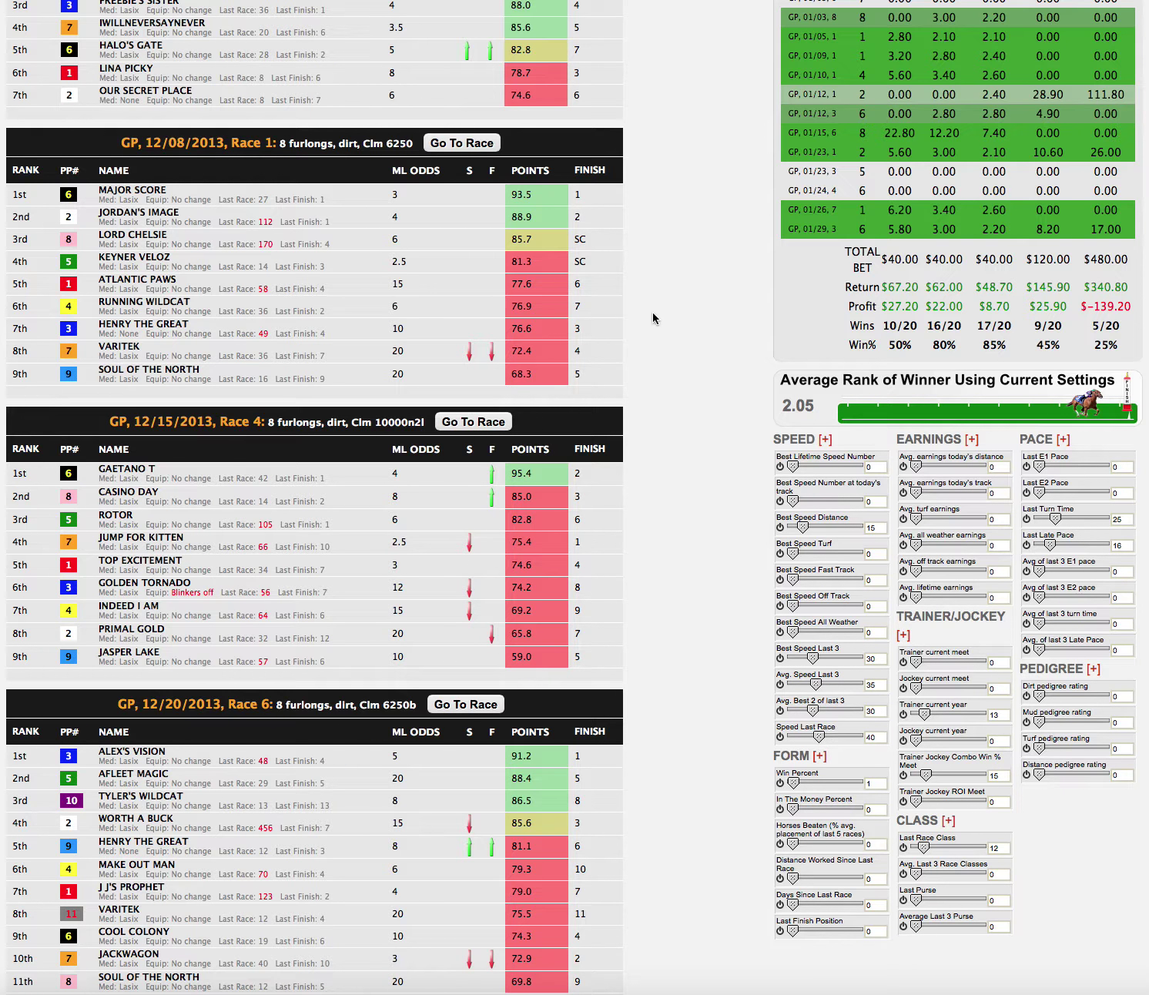
- Reopen the Power Factors report ranked by highest WIN%, highlight the top three factors, and close it
scroll(652, 311, "up", 5)
left_click(526, 258)
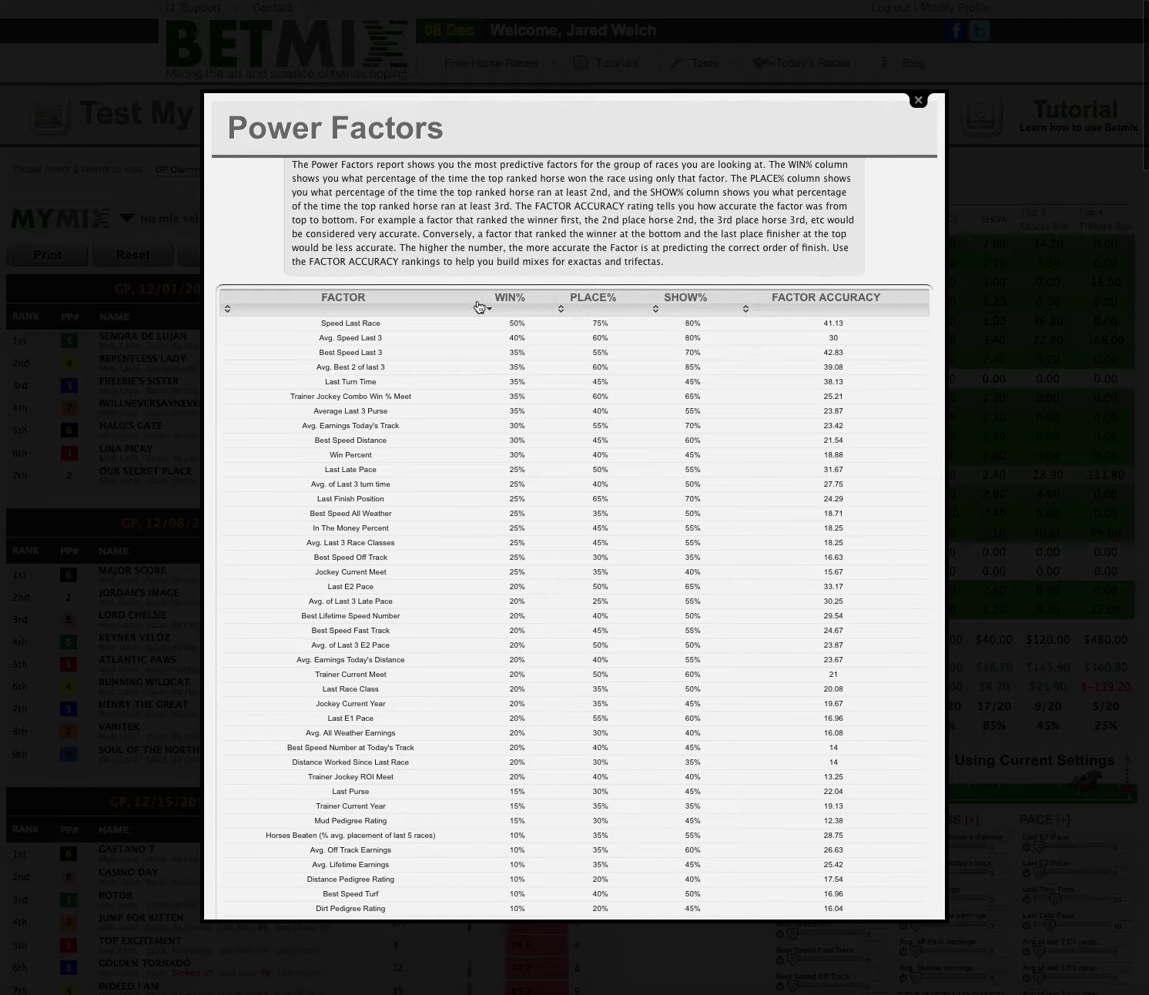
left_click(503, 299)
left_click(504, 301)
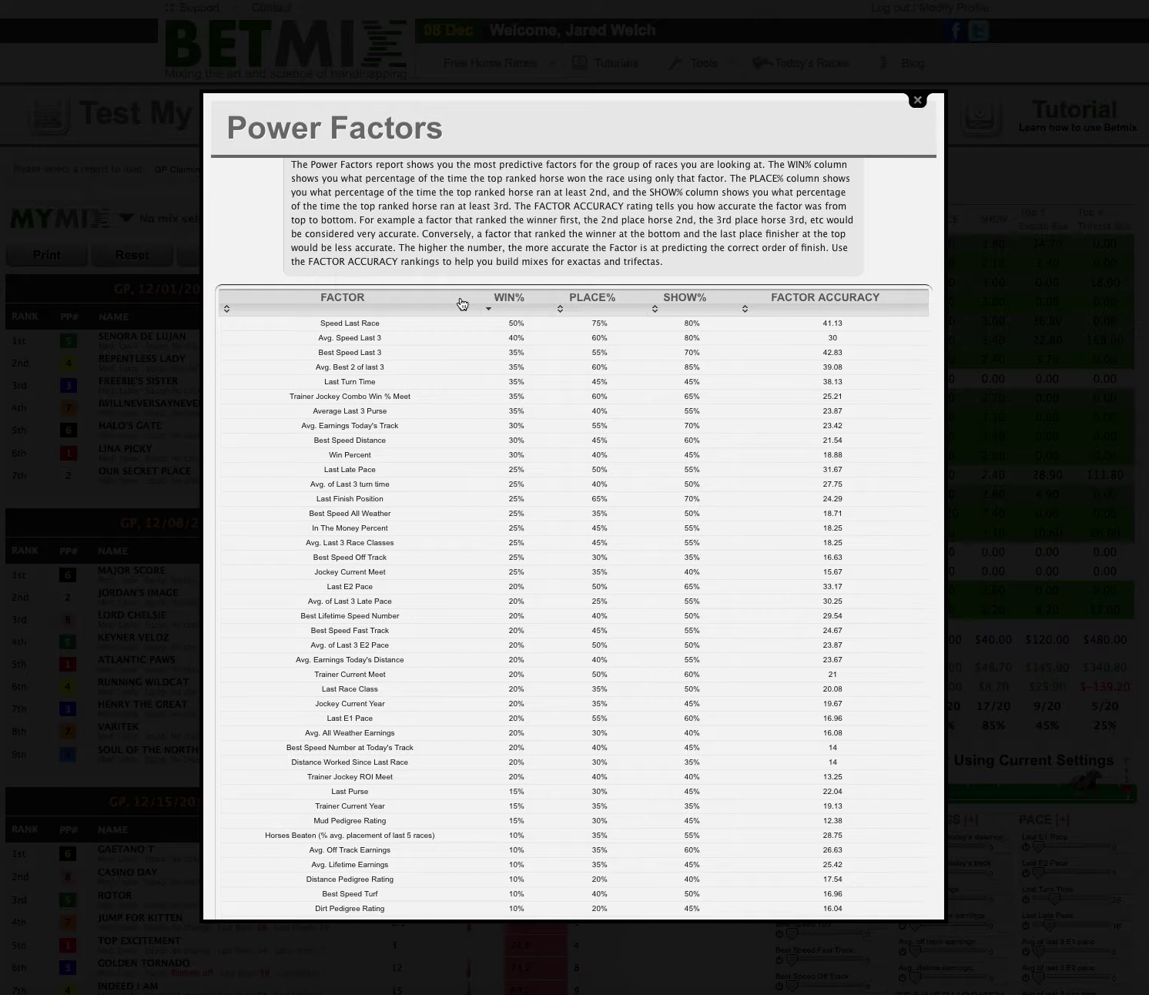
left_click_drag(385, 354, 319, 322)
left_click(918, 101)
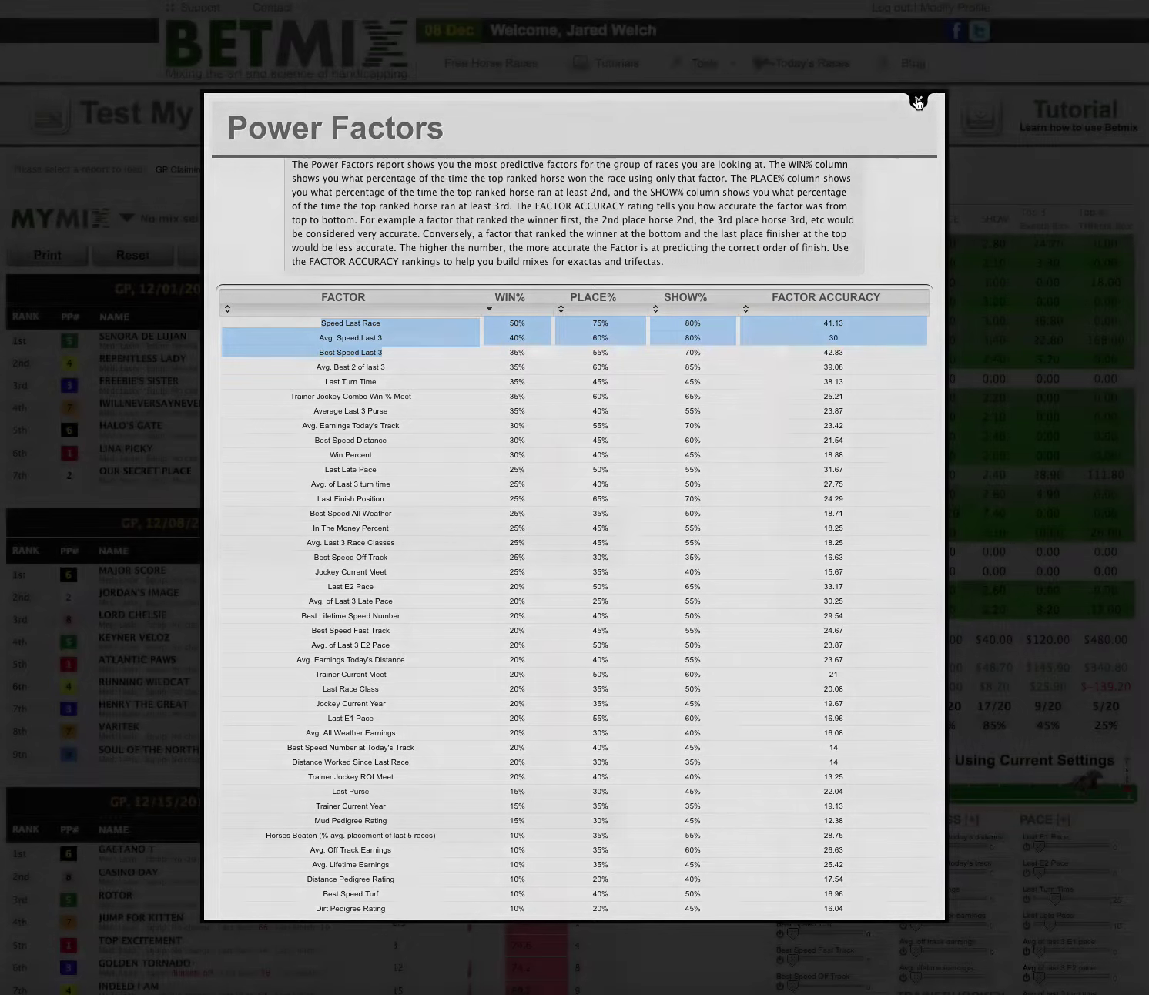
- Raise the Best Speed Last 3 weight to 52 and Avg. Speed Last 3 to 48, and check the Results table
scroll(817, 656, "down", 1)
scroll(817, 656, "down", 5)
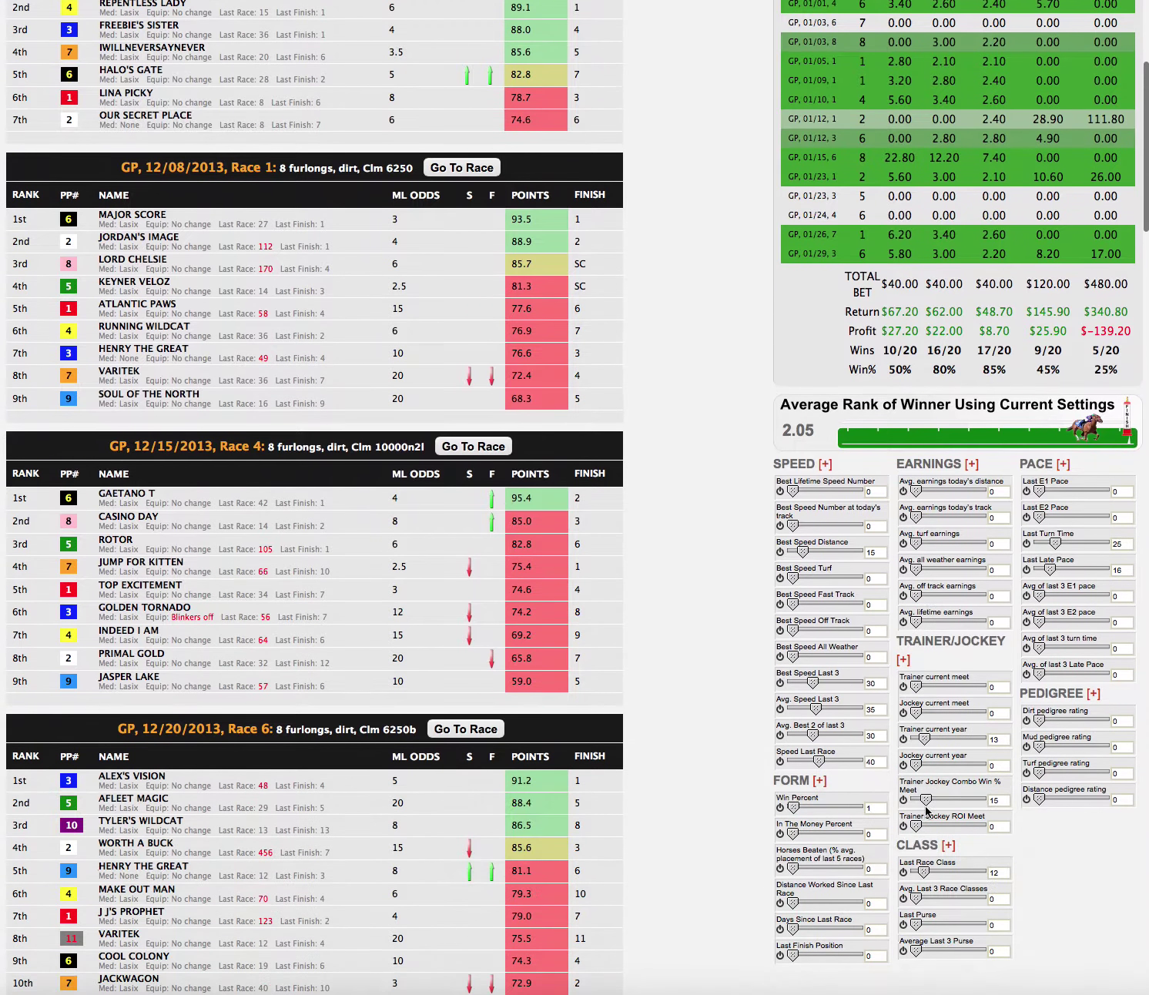
left_click_drag(769, 680, 864, 736)
left_click(661, 687)
mouse_move(813, 688)
left_mouse_down()
mouse_move(877, 684)
mouse_move(787, 679)
mouse_move(823, 682)
mouse_move(820, 705)
mouse_move(851, 711)
mouse_move(824, 709)
left_mouse_up()
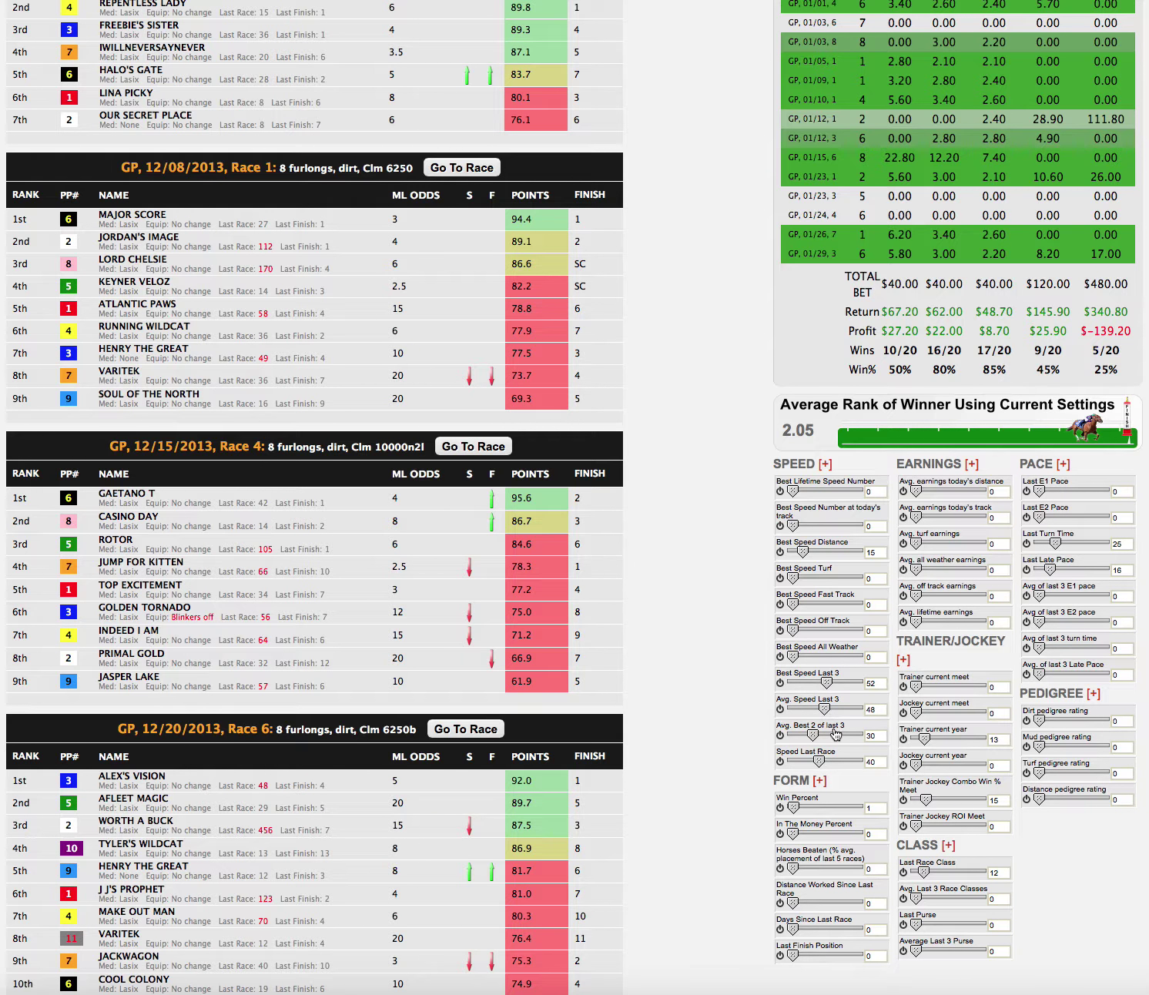
scroll(963, 615, "up", 5)
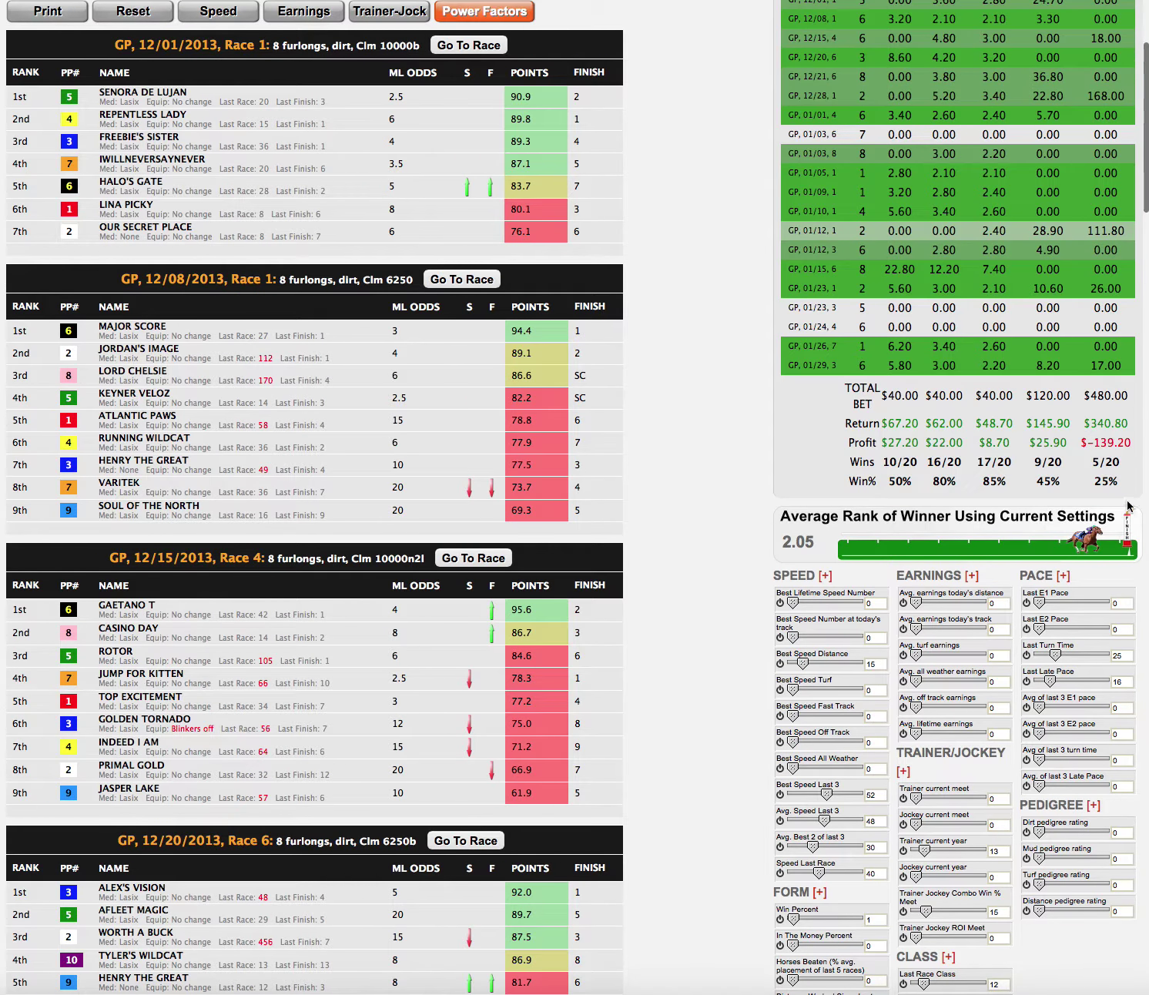
scroll(1127, 516, "up", 6)
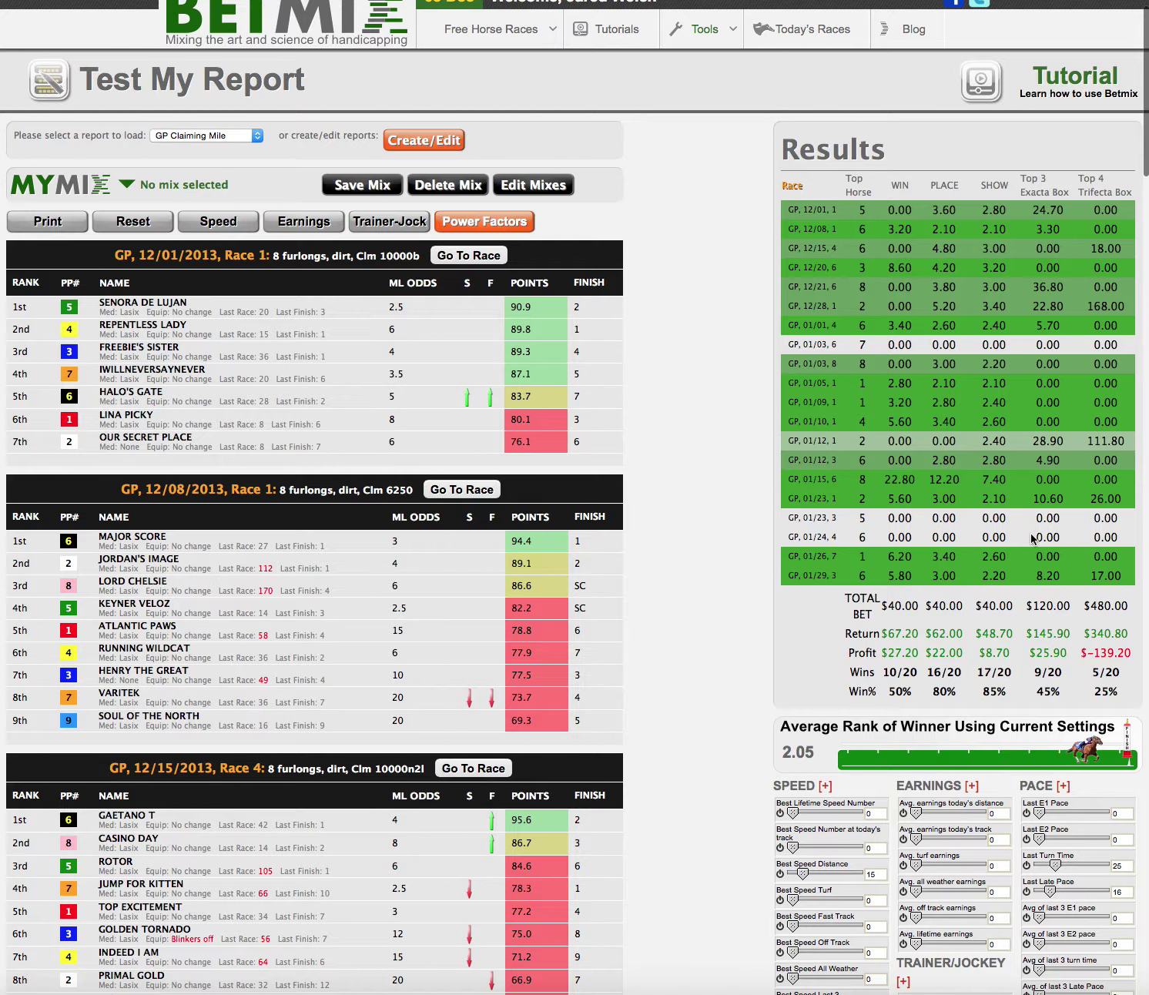
- Lower the weights of Best Speed Last 3, Avg. Speed Last 3 and Speed Last Race to 0 and Avg. Best 2 of last 3 to 6
scroll(1033, 539, "down", 6)
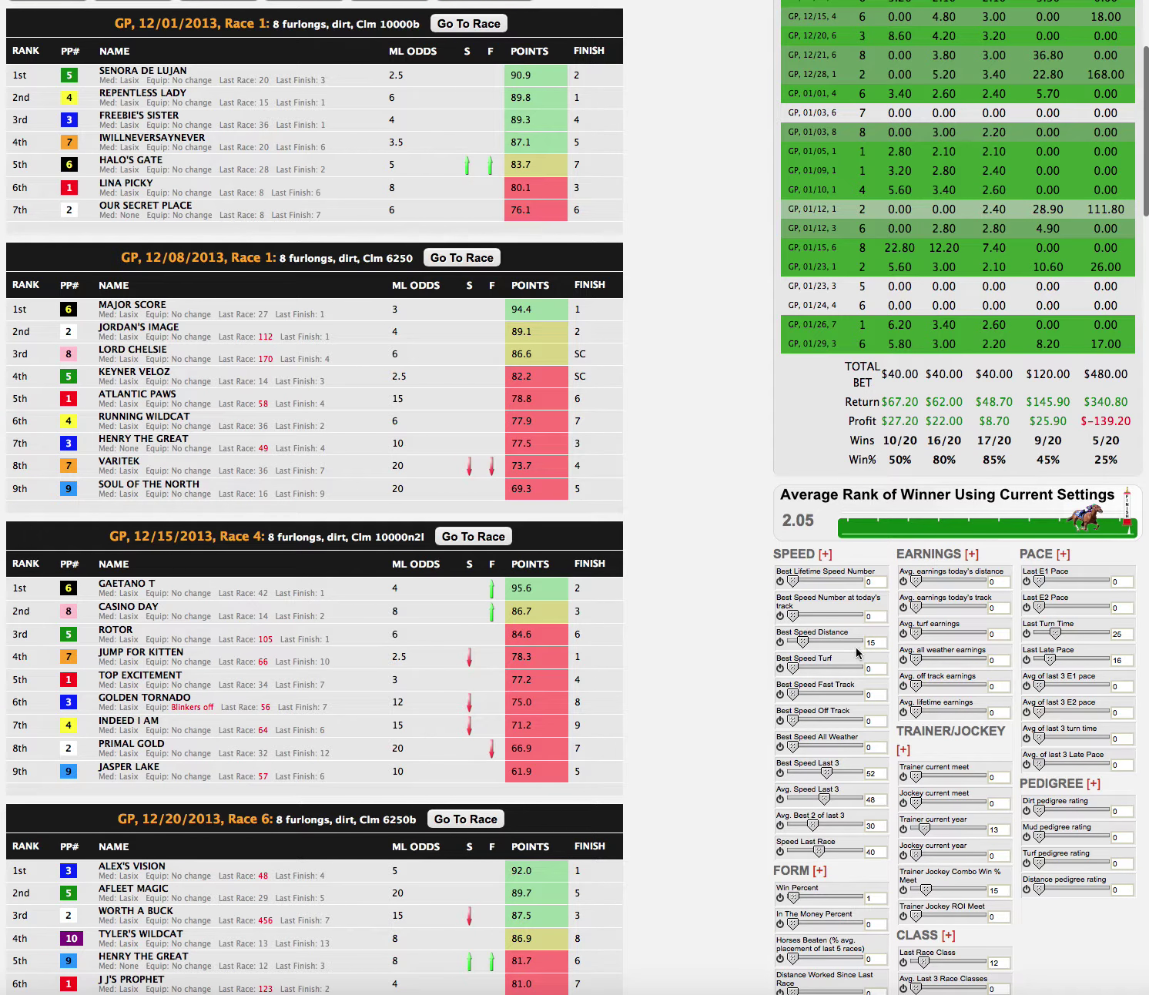
left_click_drag(825, 773, 796, 799)
left_click_drag(815, 833, 777, 849)
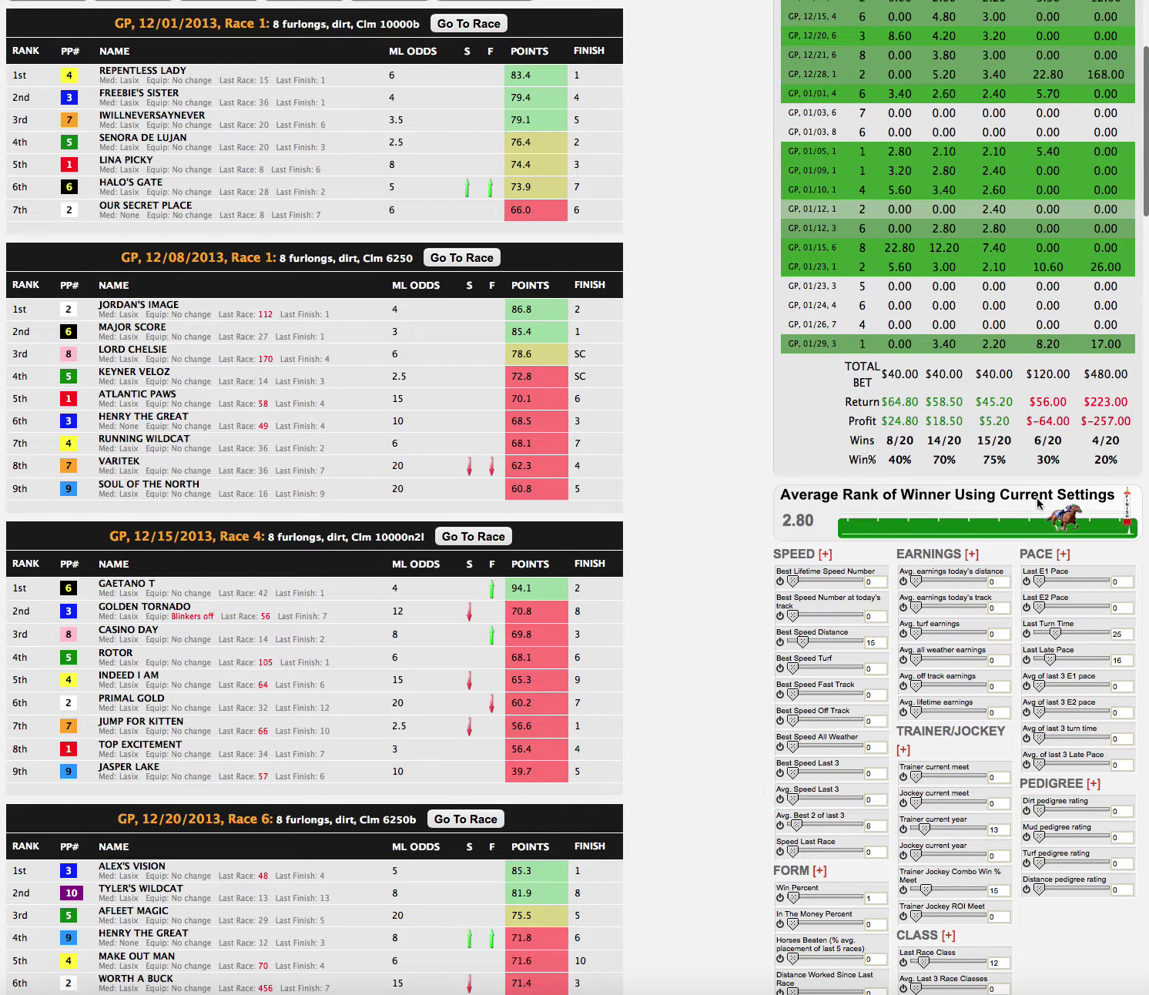
- Reopen the Power Factors report ranked by highest FACTOR ACCURACY, highlight the top eight factors, and close it
scroll(1003, 482, "up", 5)
left_click(504, 258)
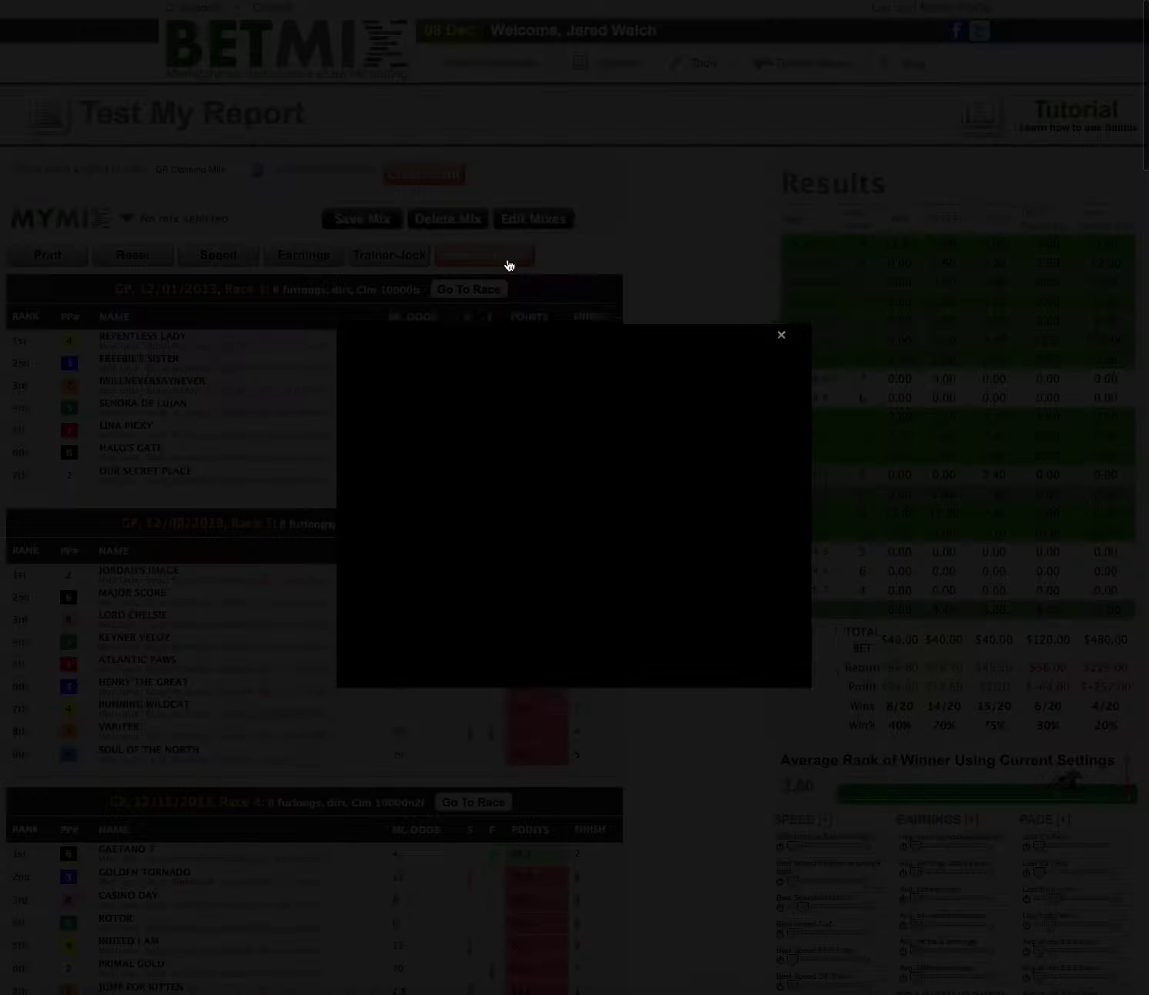
left_click(856, 306)
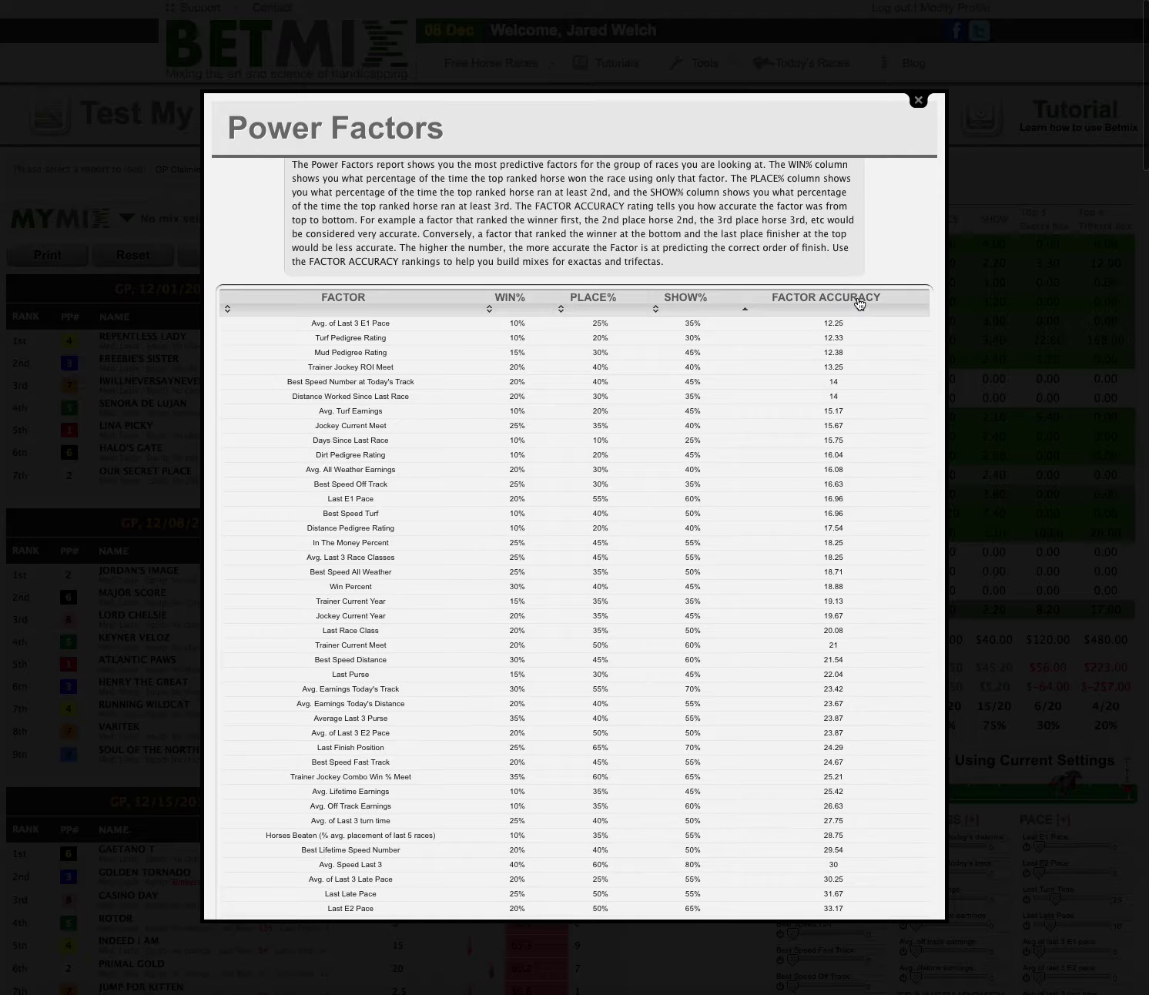
left_click(856, 305)
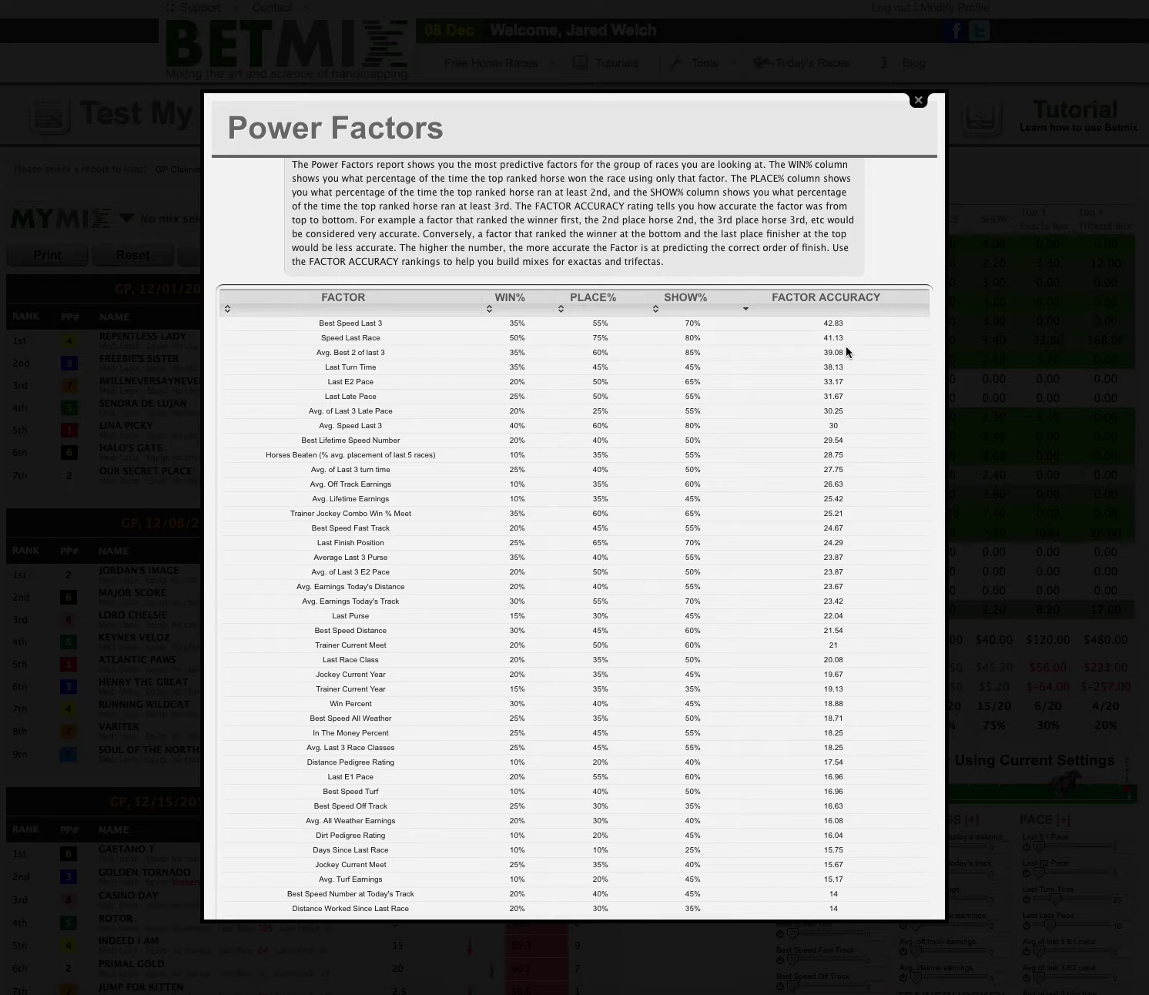
left_click_drag(849, 428, 822, 323)
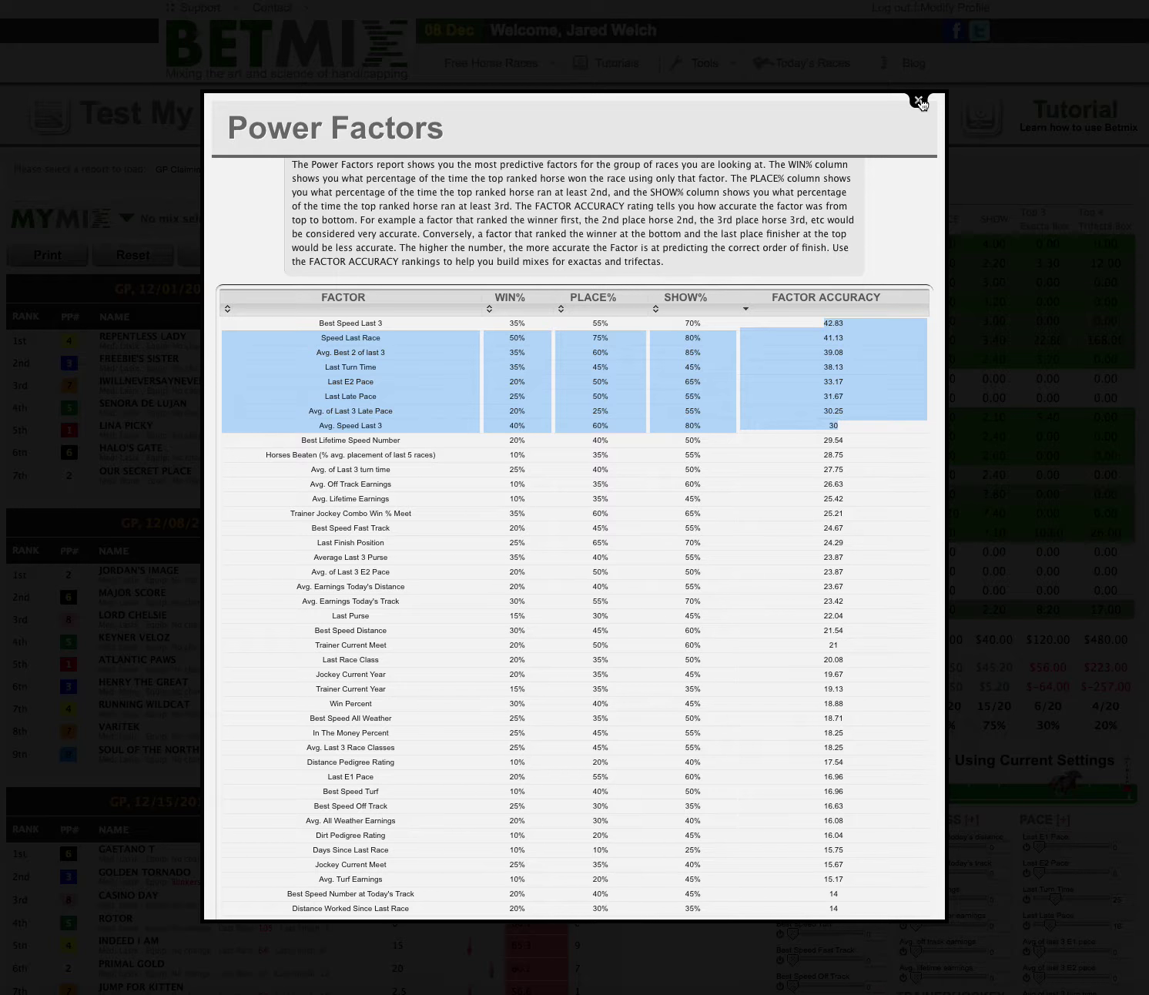
left_click(919, 101)
- Raise the Distance Worked Since Last Race weight to 16 and In The Money Percent to 27, checking the exacta and trifecta results
scroll(786, 716, "down", 10)
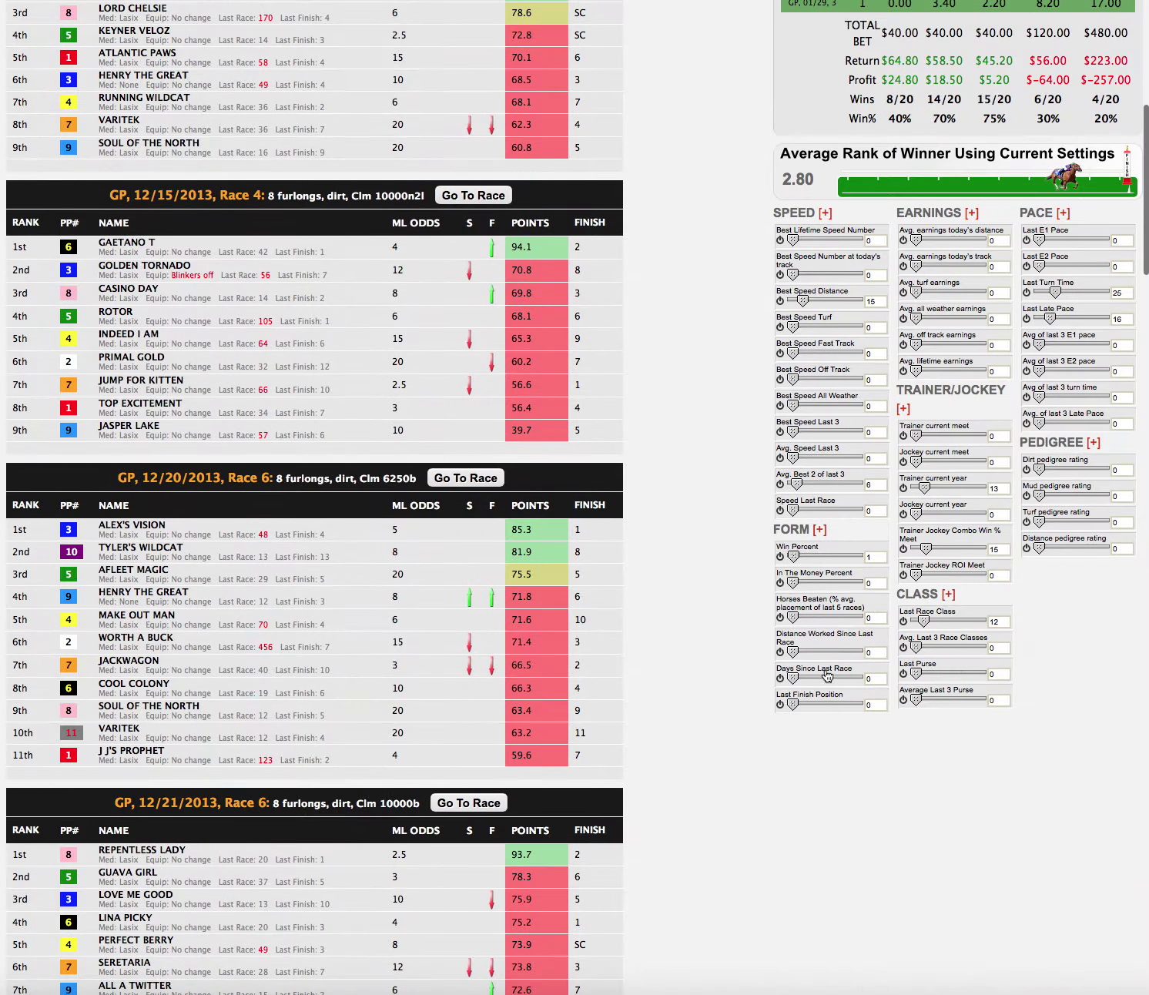
mouse_move(795, 654)
left_mouse_down()
mouse_move(849, 652)
mouse_move(802, 652)
left_mouse_up()
scroll(802, 652, "up", 3)
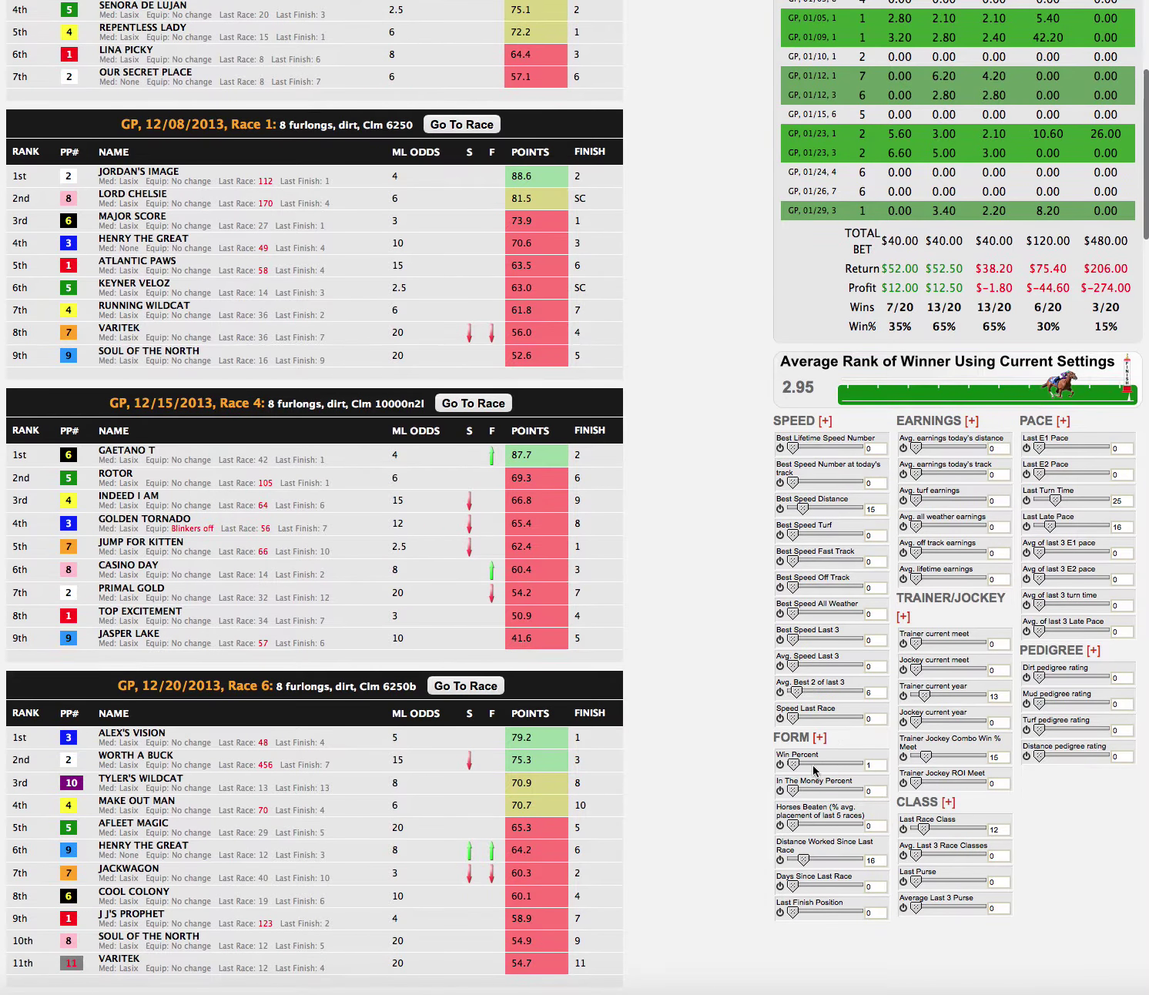
left_click_drag(796, 791, 811, 786)
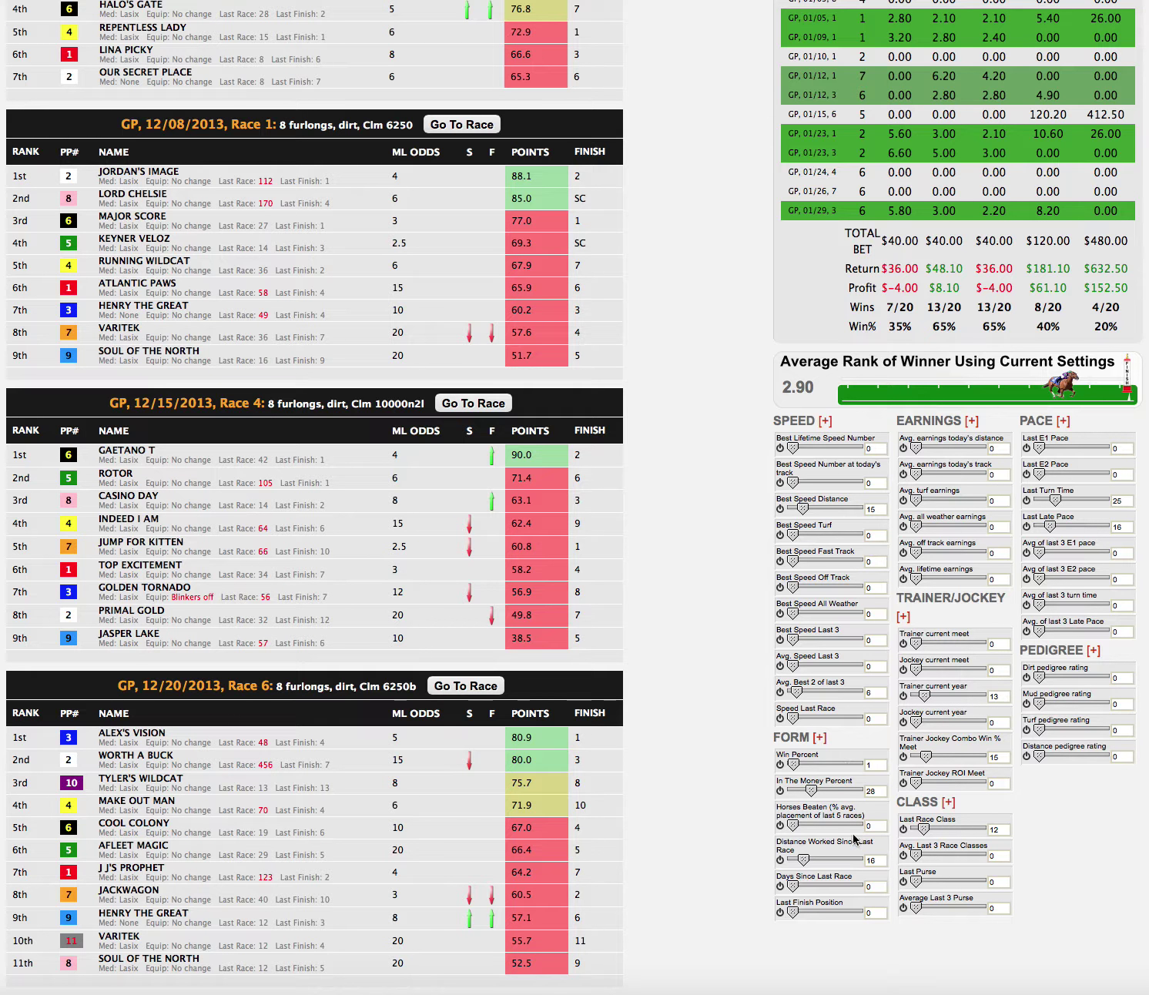
scroll(1060, 465, "up", 5)
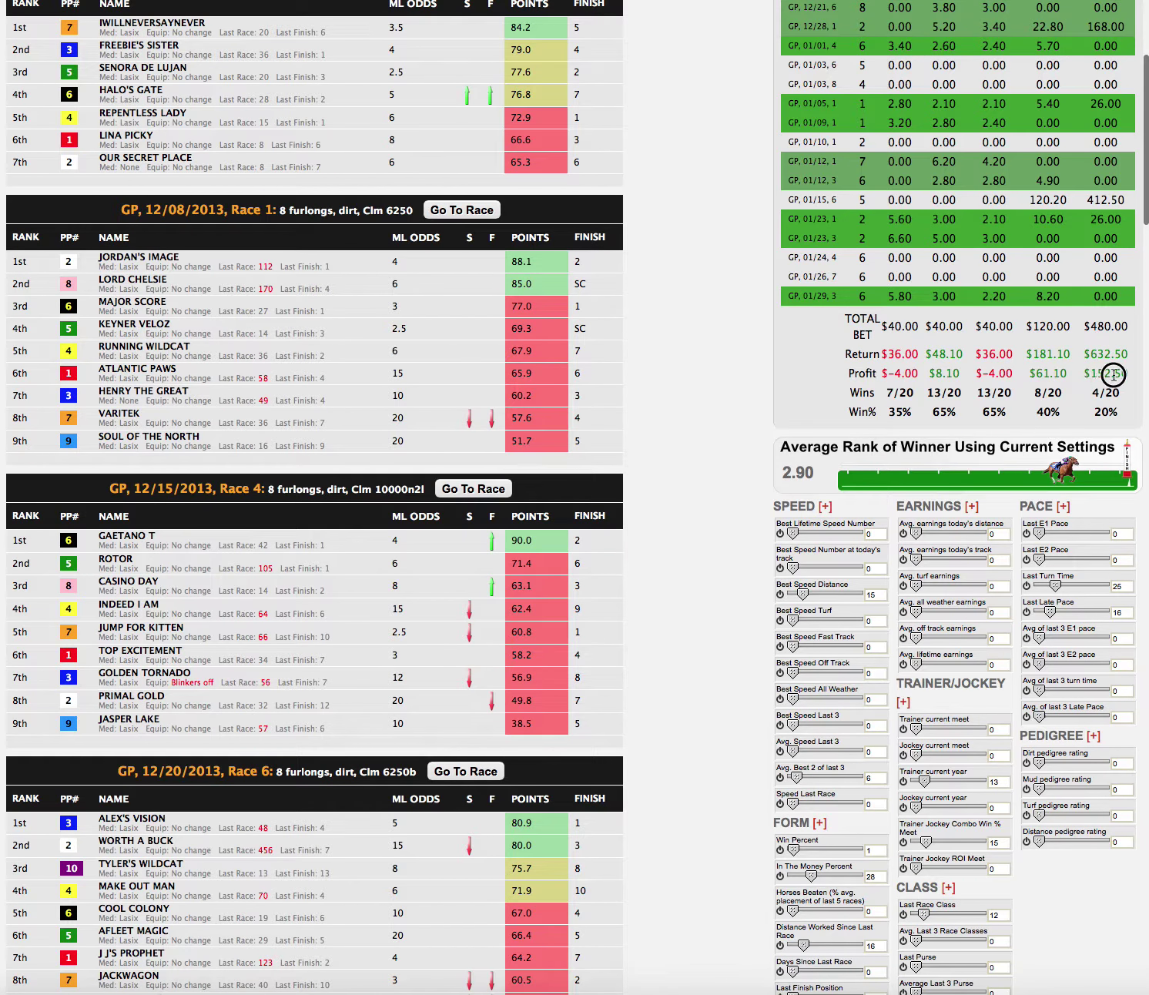
scroll(1105, 384, "up", 2)
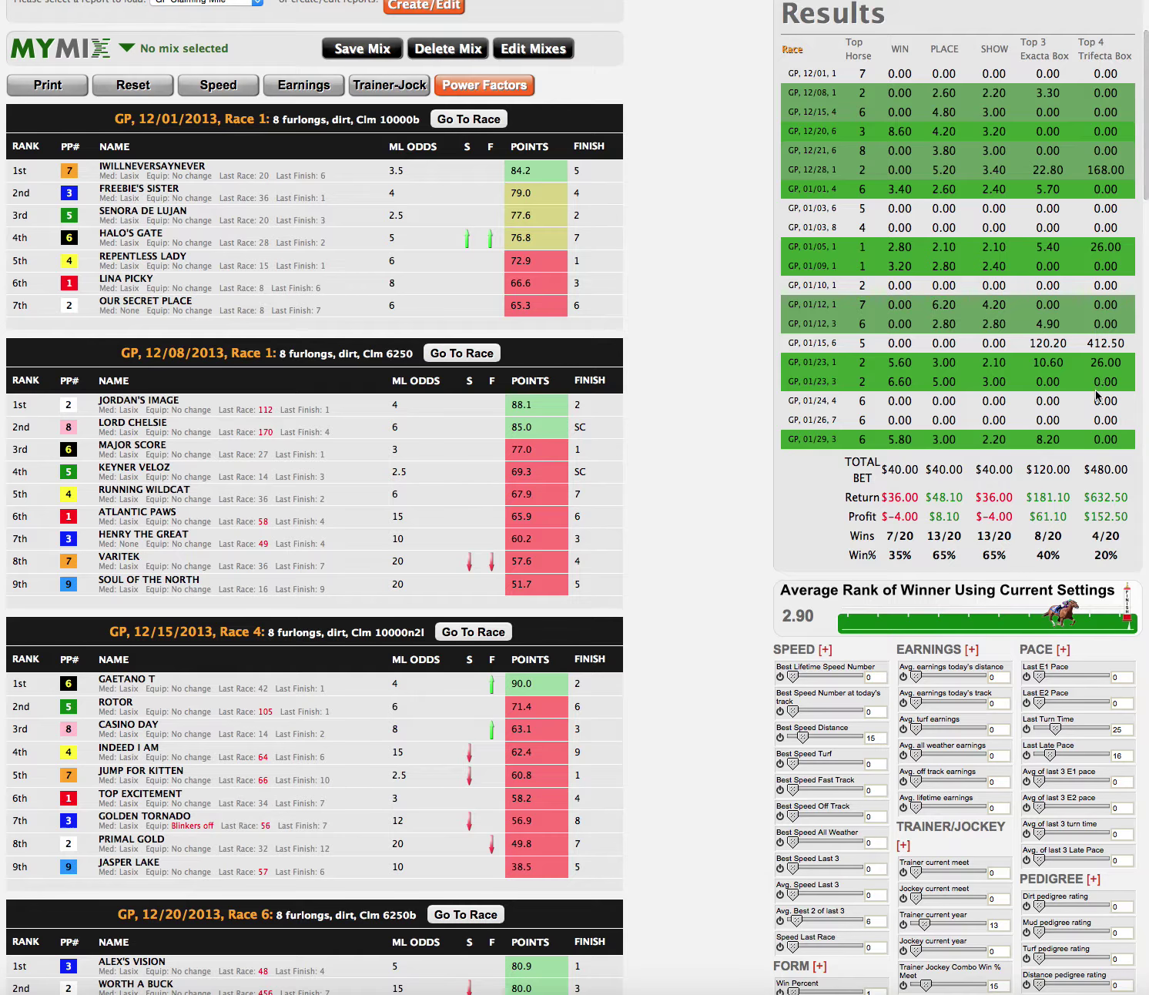
scroll(1101, 394, "down", 9)
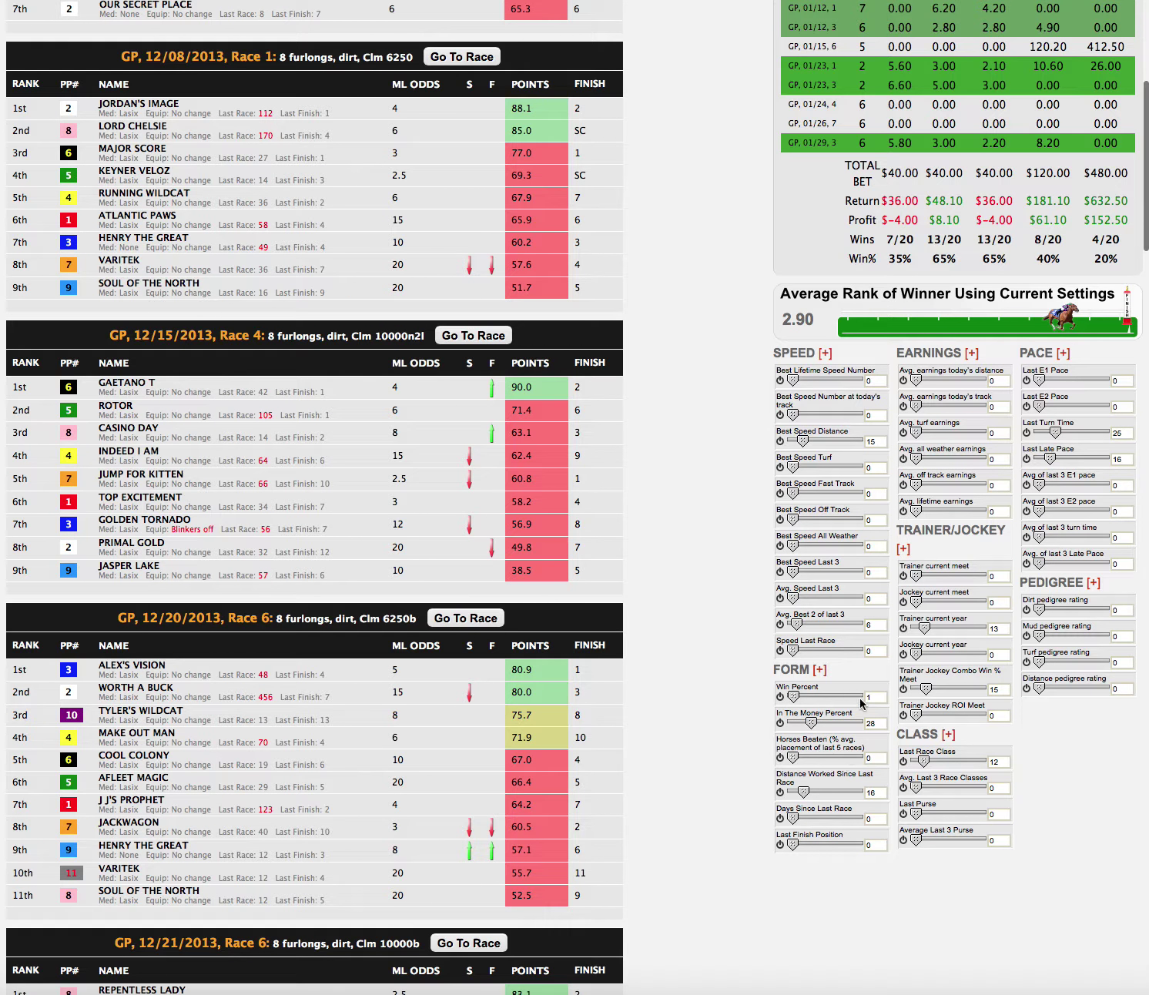
mouse_move(812, 723)
left_mouse_down()
mouse_move(787, 721)
mouse_move(812, 724)
left_mouse_up()
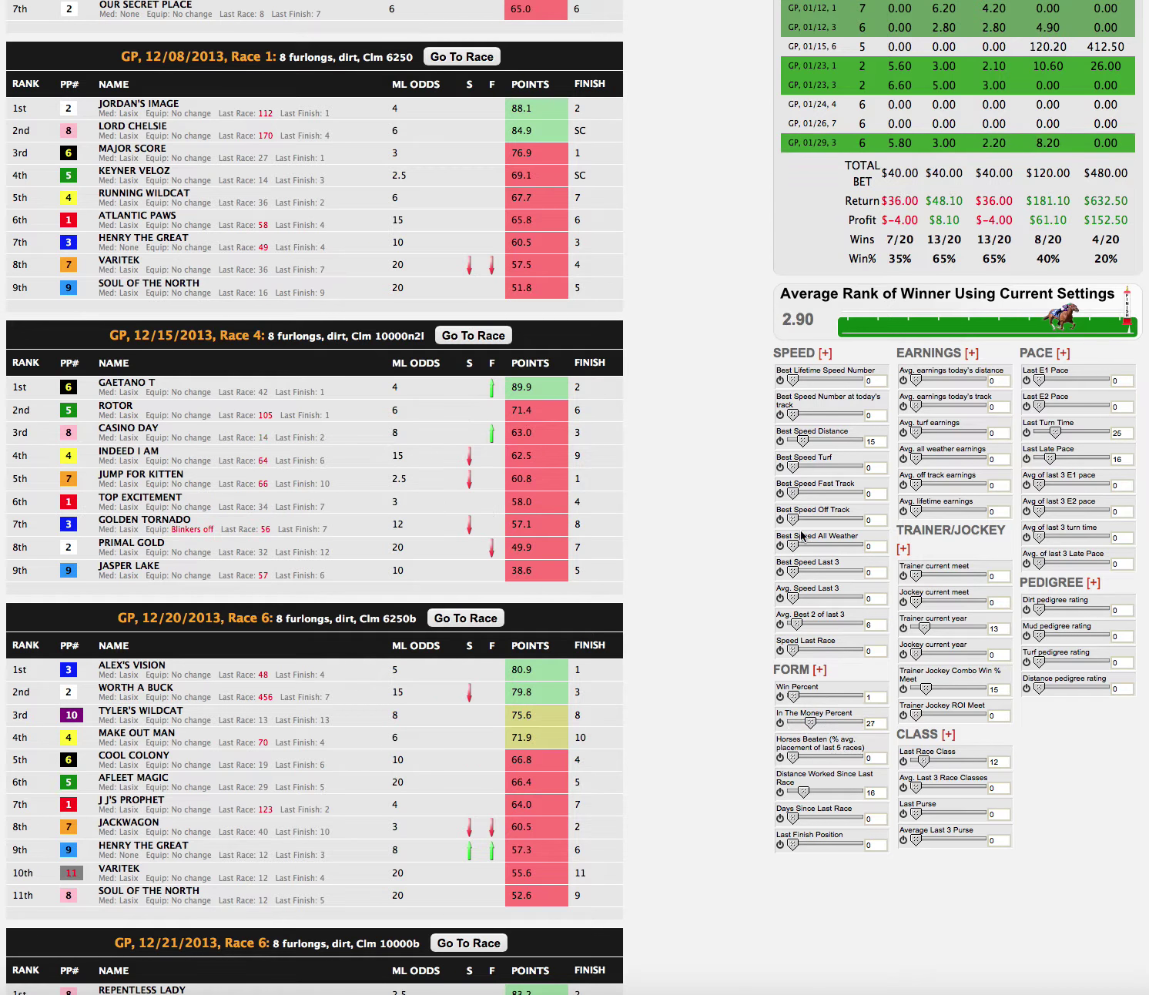
- Look up In The Money Percent in the Power Factors report ranked by highest FACTOR ACCURACY, highlight its name, and close the report
scroll(801, 539, "up", 10)
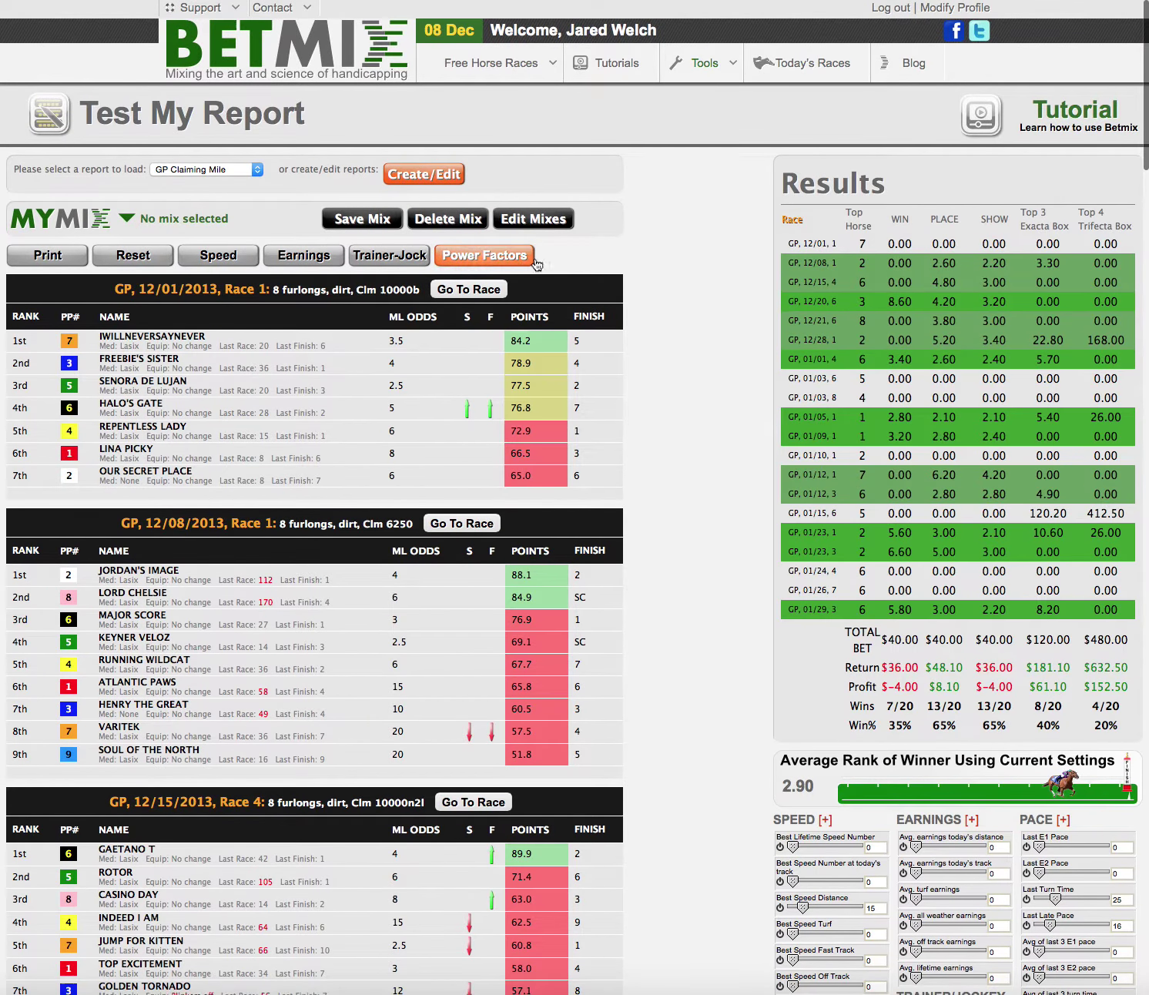
left_click(535, 262)
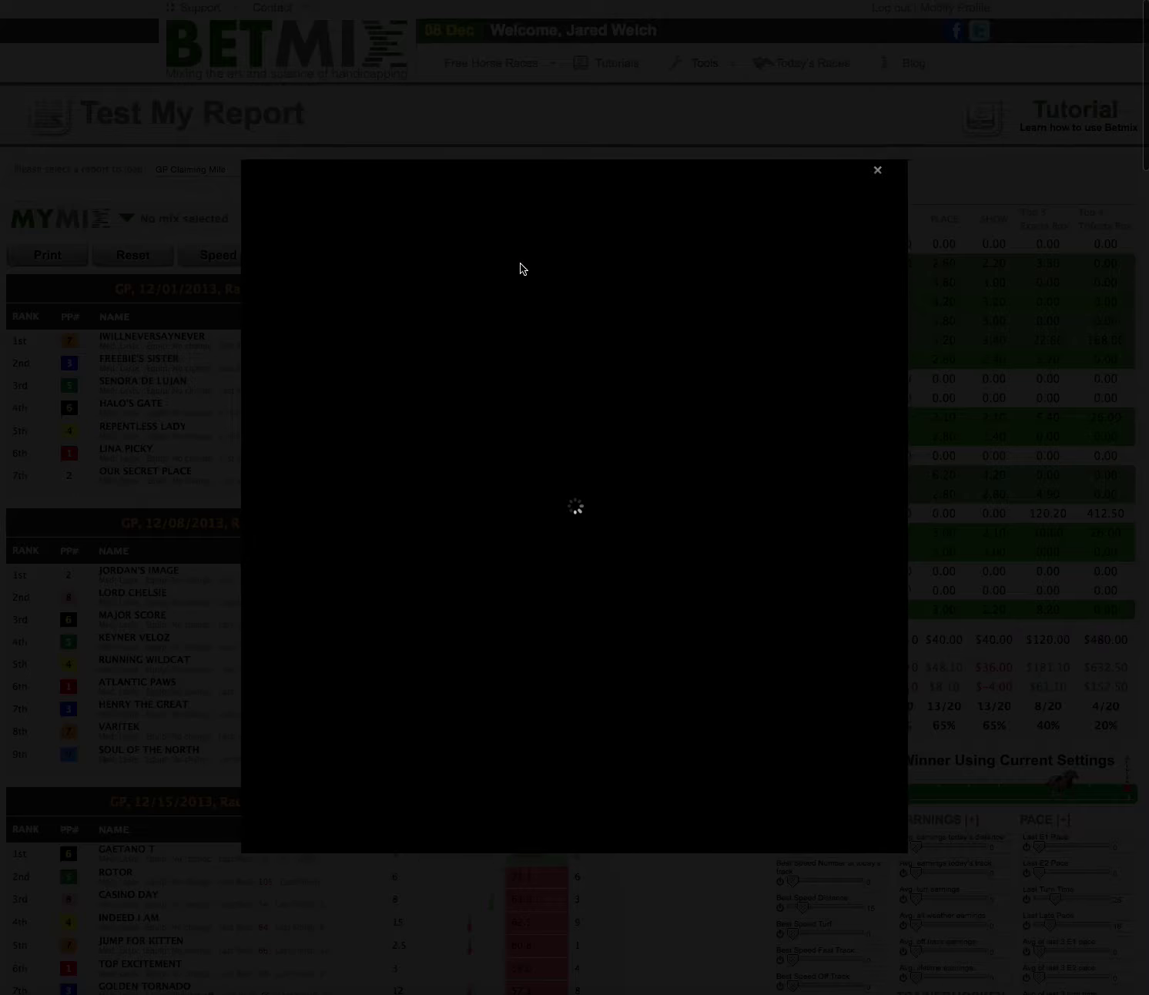
left_click(854, 308)
left_click(854, 304)
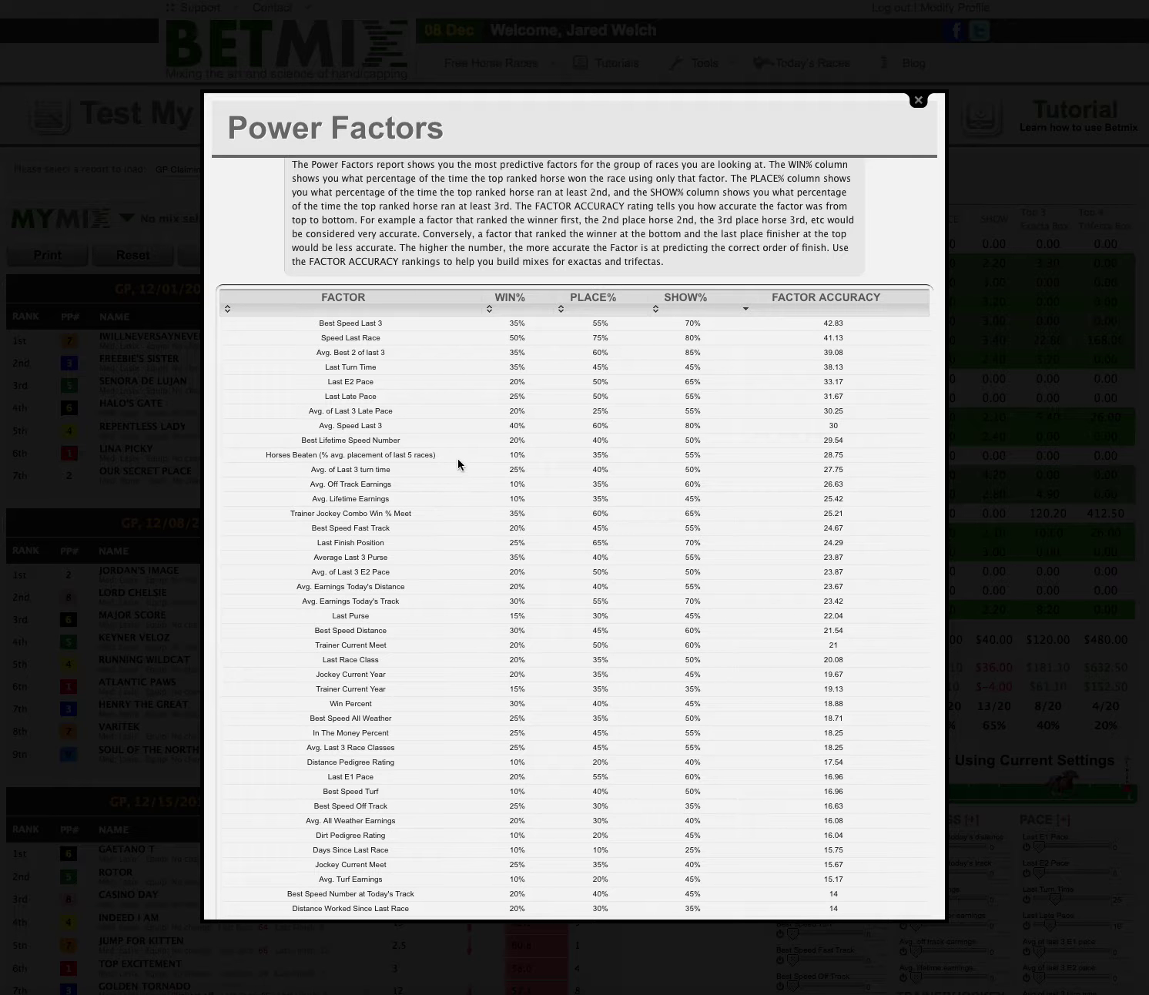
scroll(416, 556, "down", 1)
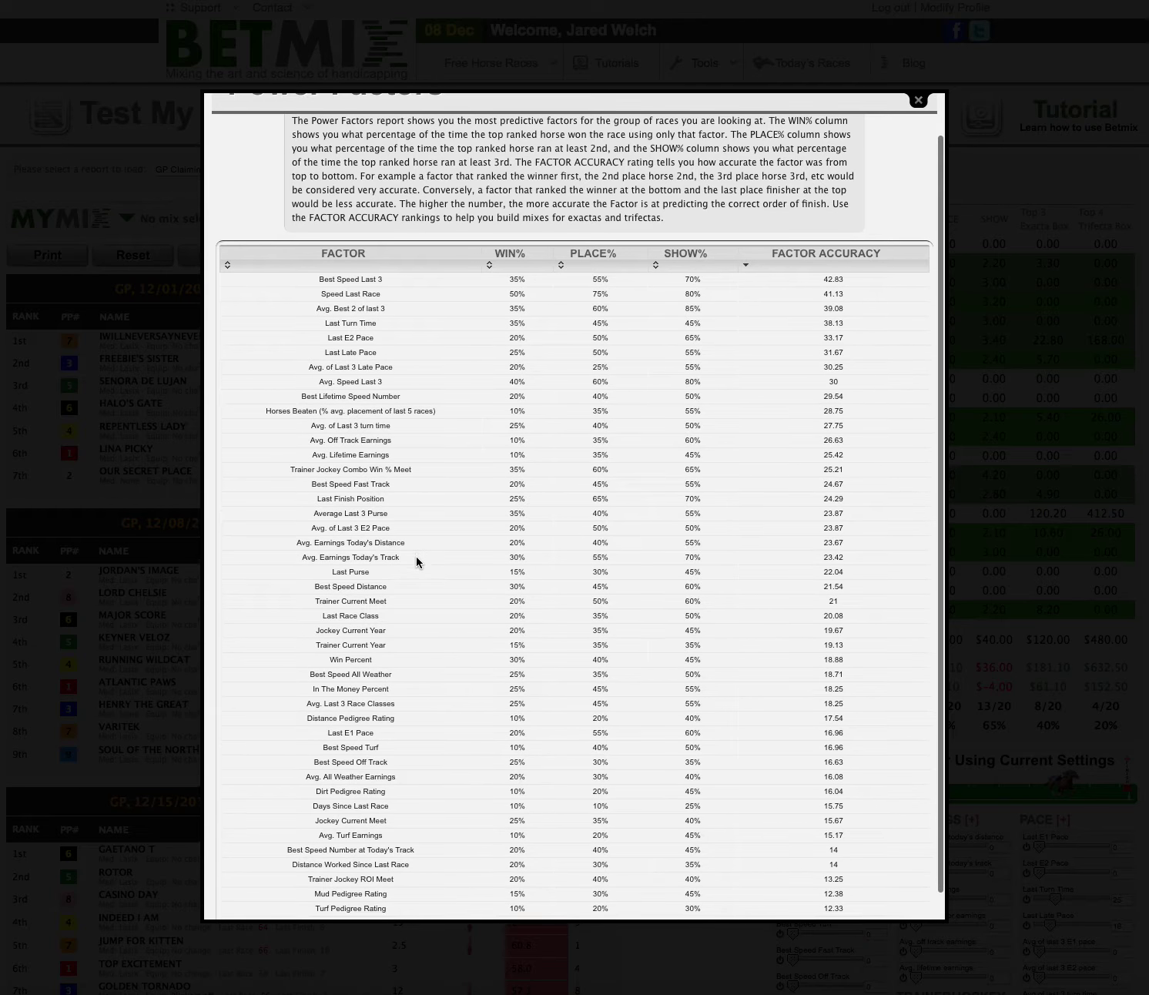
left_click_drag(391, 689, 309, 689)
scroll(839, 674, "up", 1)
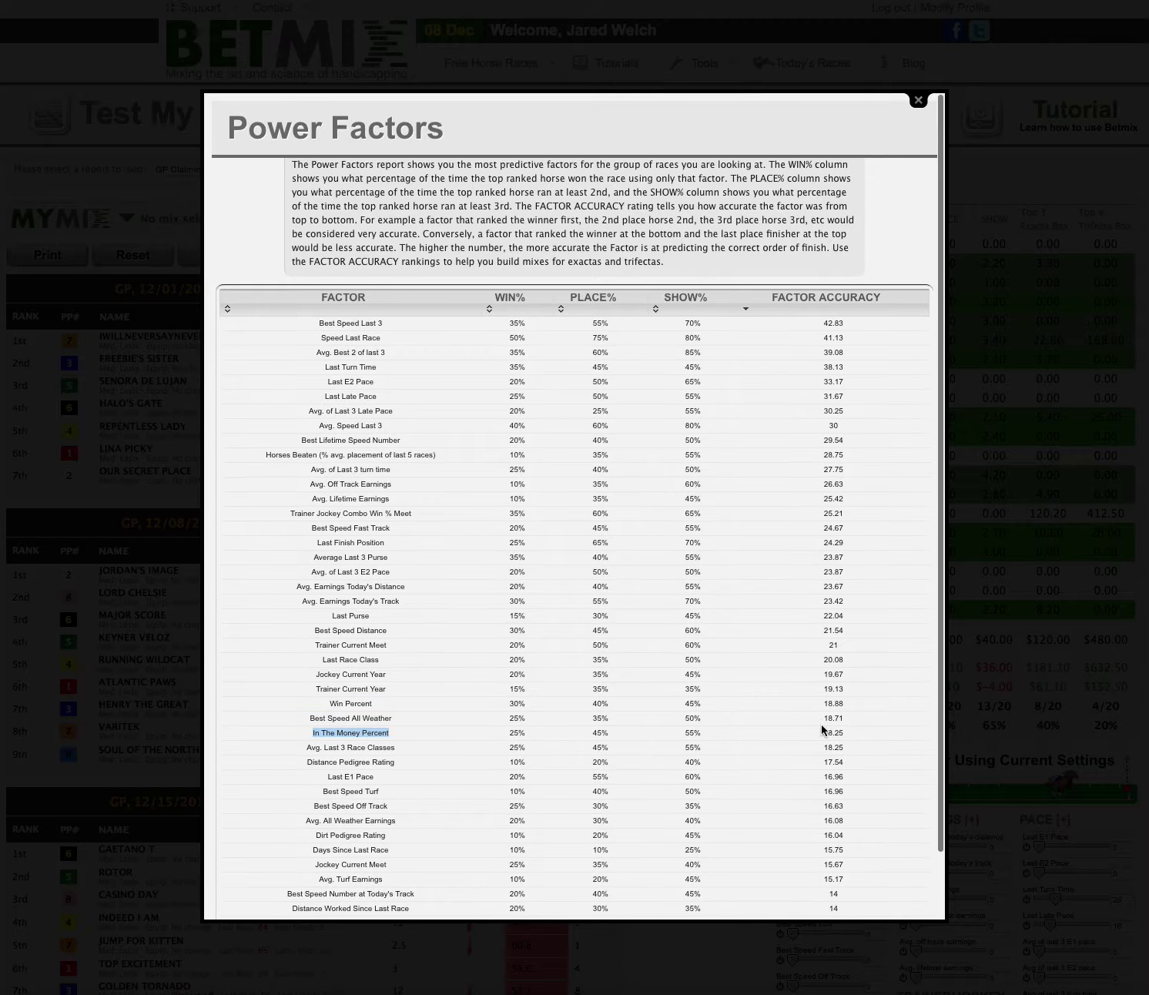
left_click(918, 100)
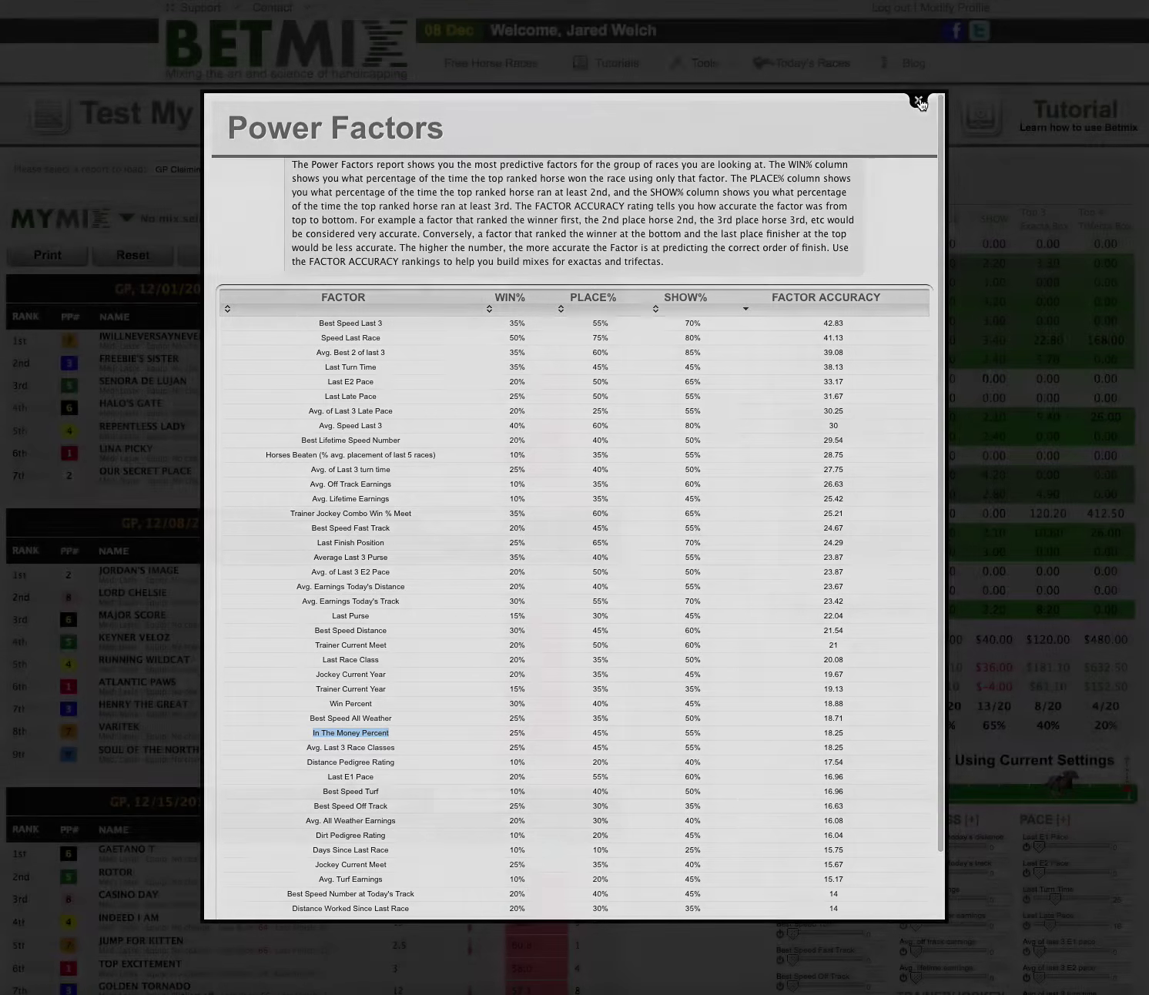
- Examine the Results table's returns and profits, the average rank of winner and the factor weights of the current mix
scroll(753, 314, "down", 3)
scroll(753, 314, "down", 6)
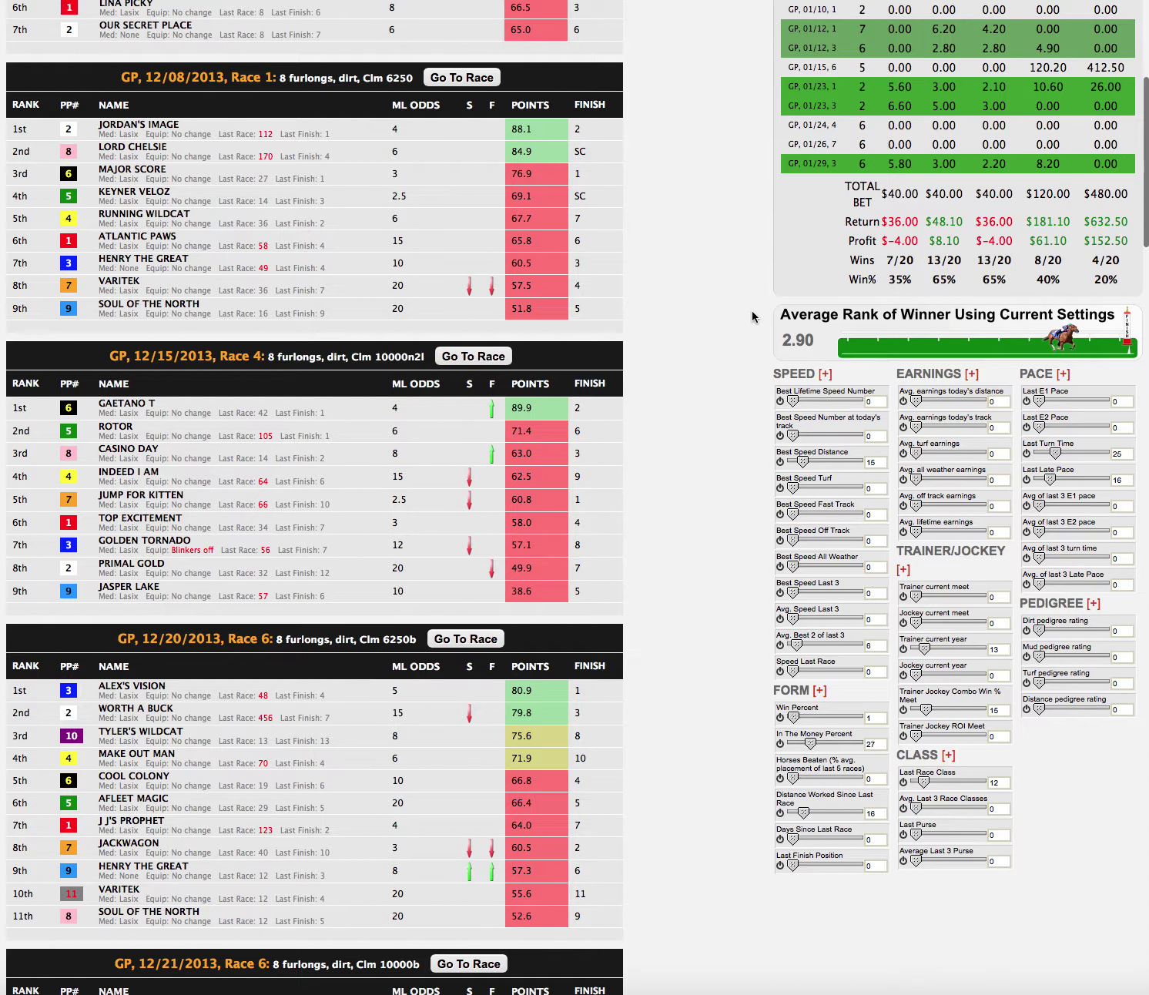
scroll(808, 340, "up", 5)
scroll(821, 344, "up", 4)
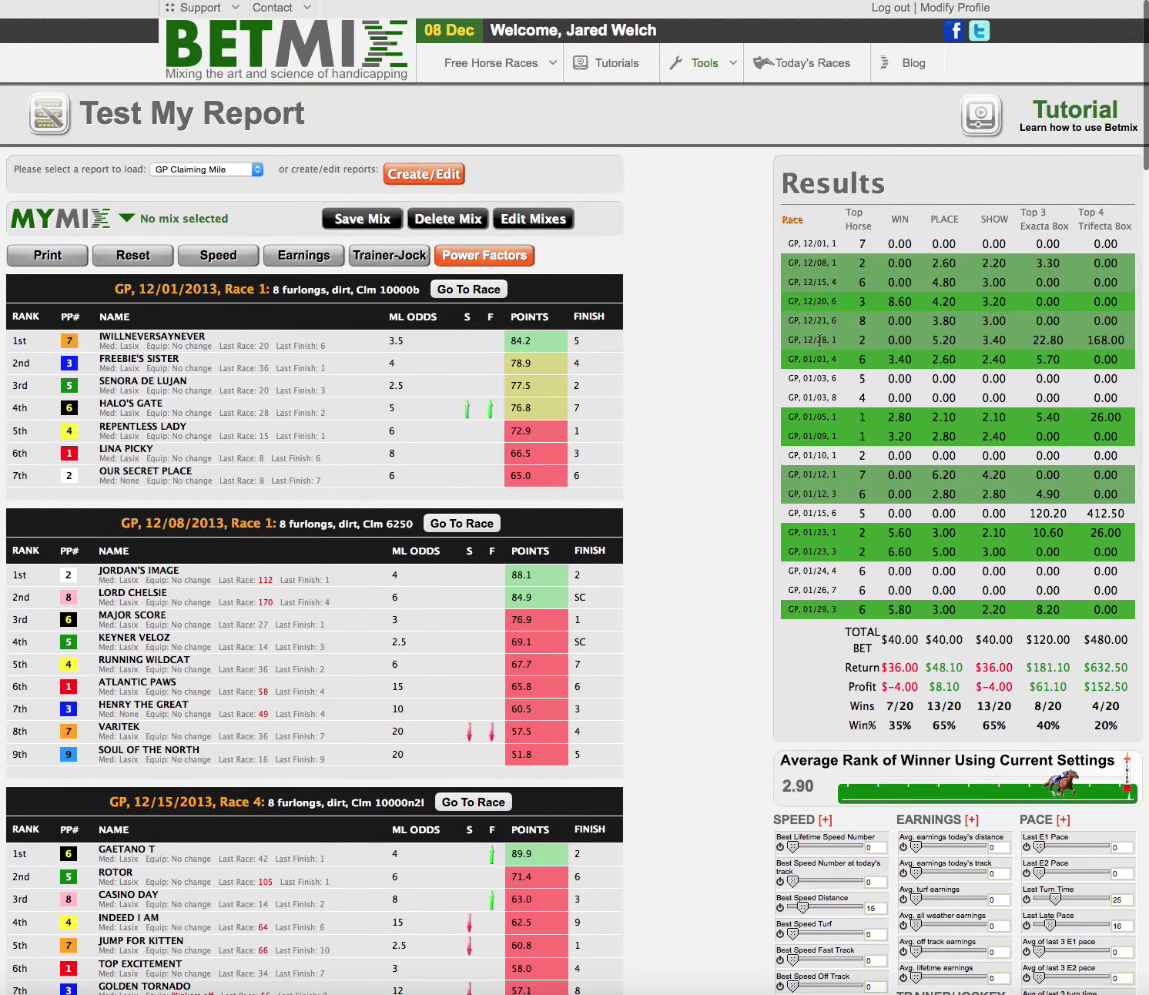
scroll(820, 340, "down", 2)
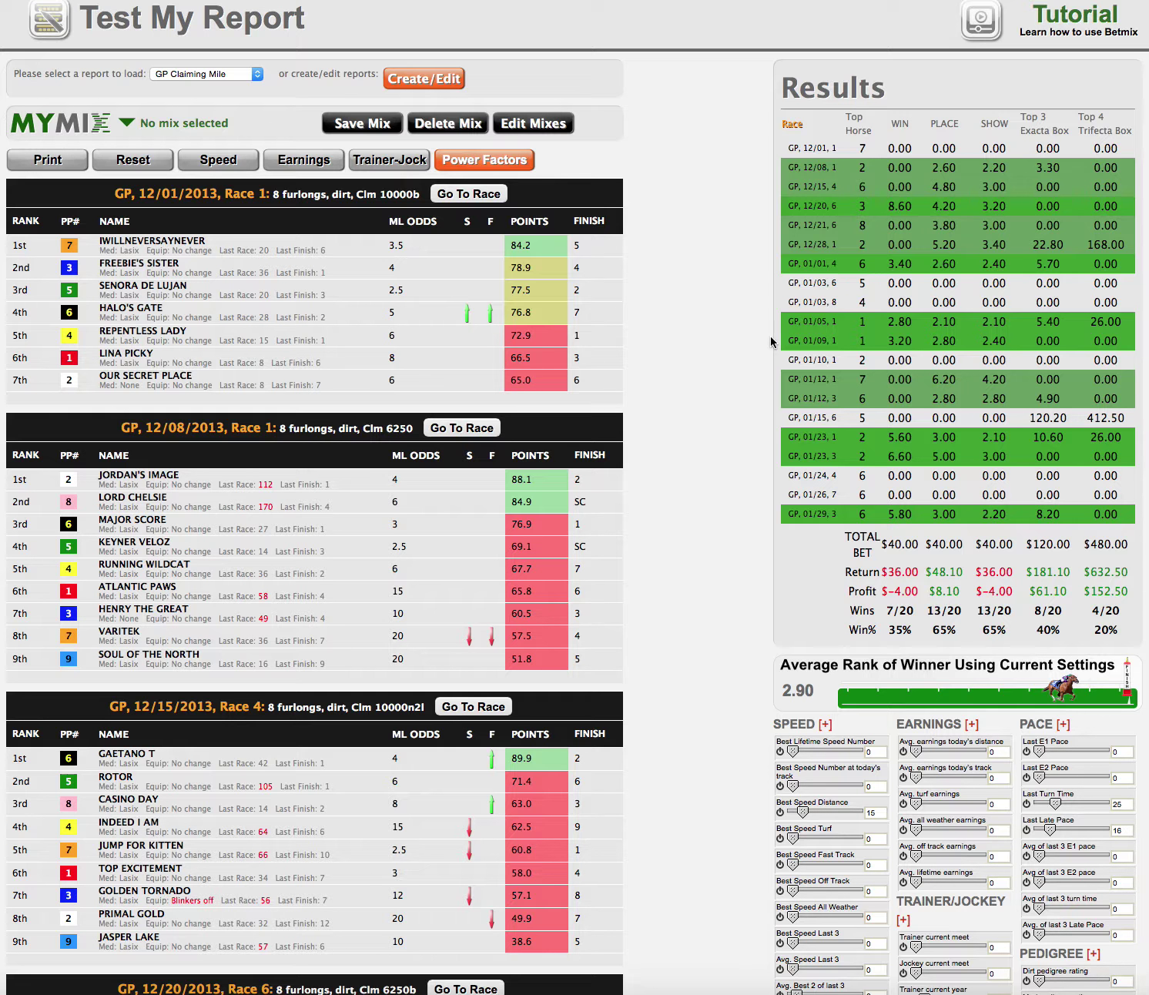
scroll(769, 335, "up", 3)
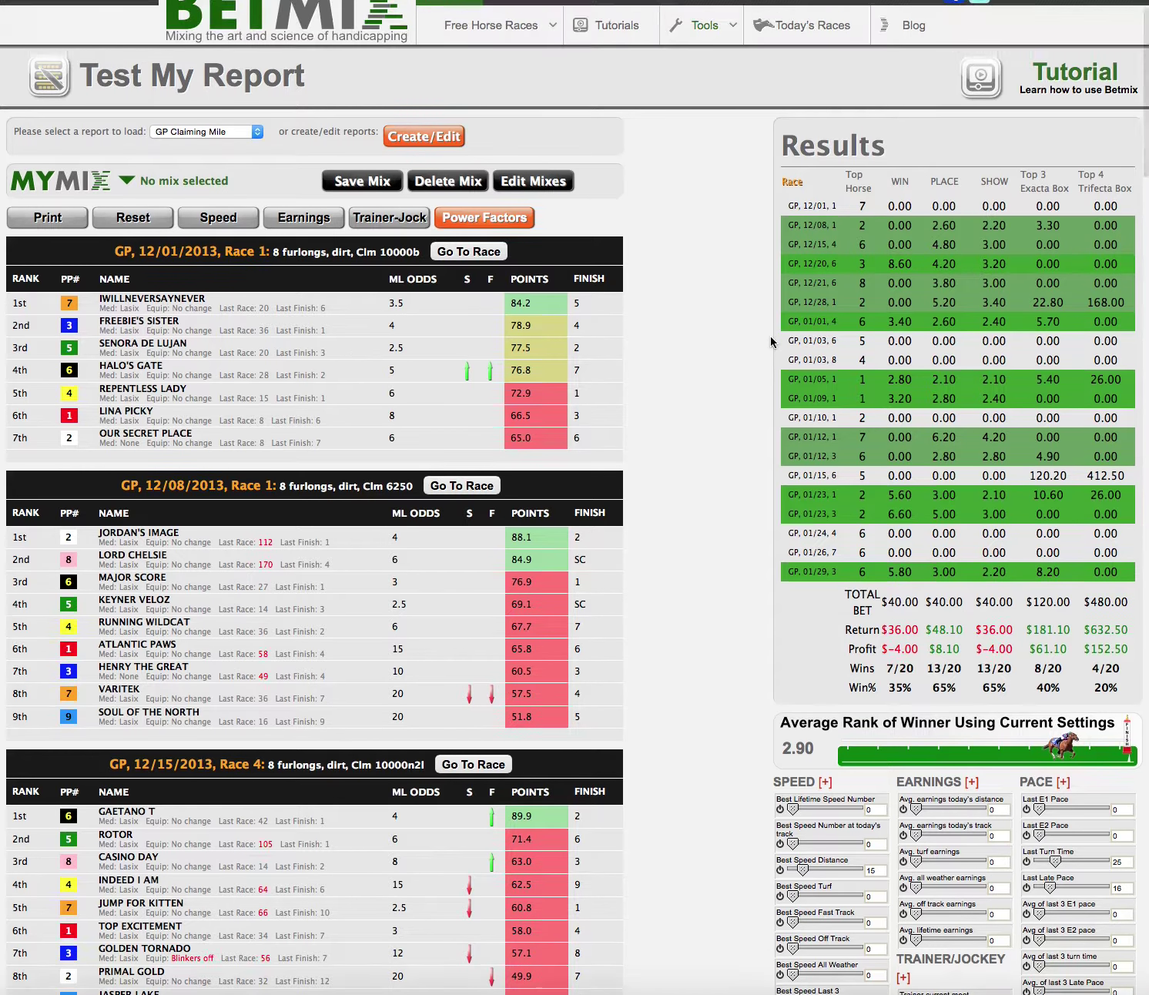
scroll(923, 615, "down", 5)
scroll(968, 661, "up", 5)
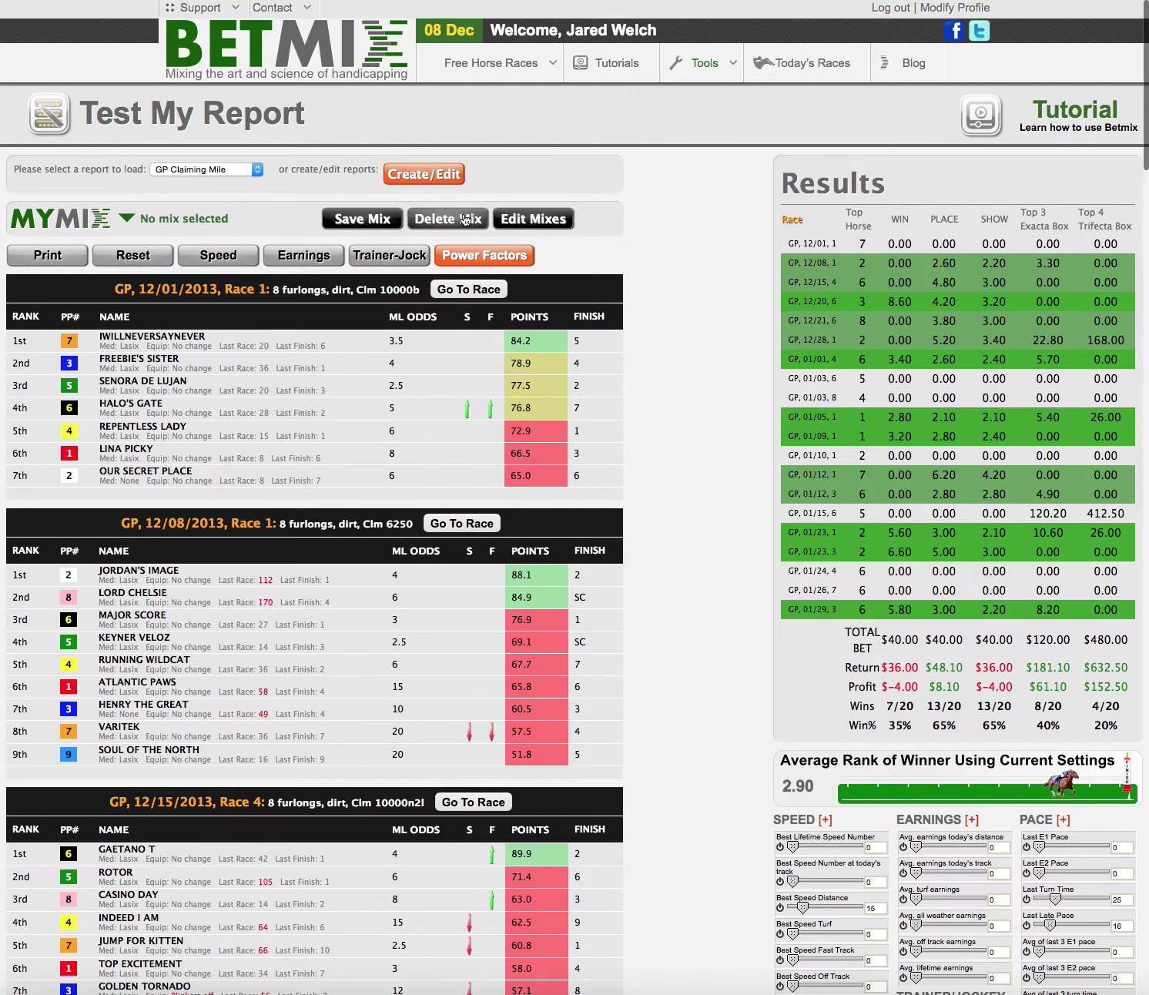
scroll(803, 458, "down", 1)
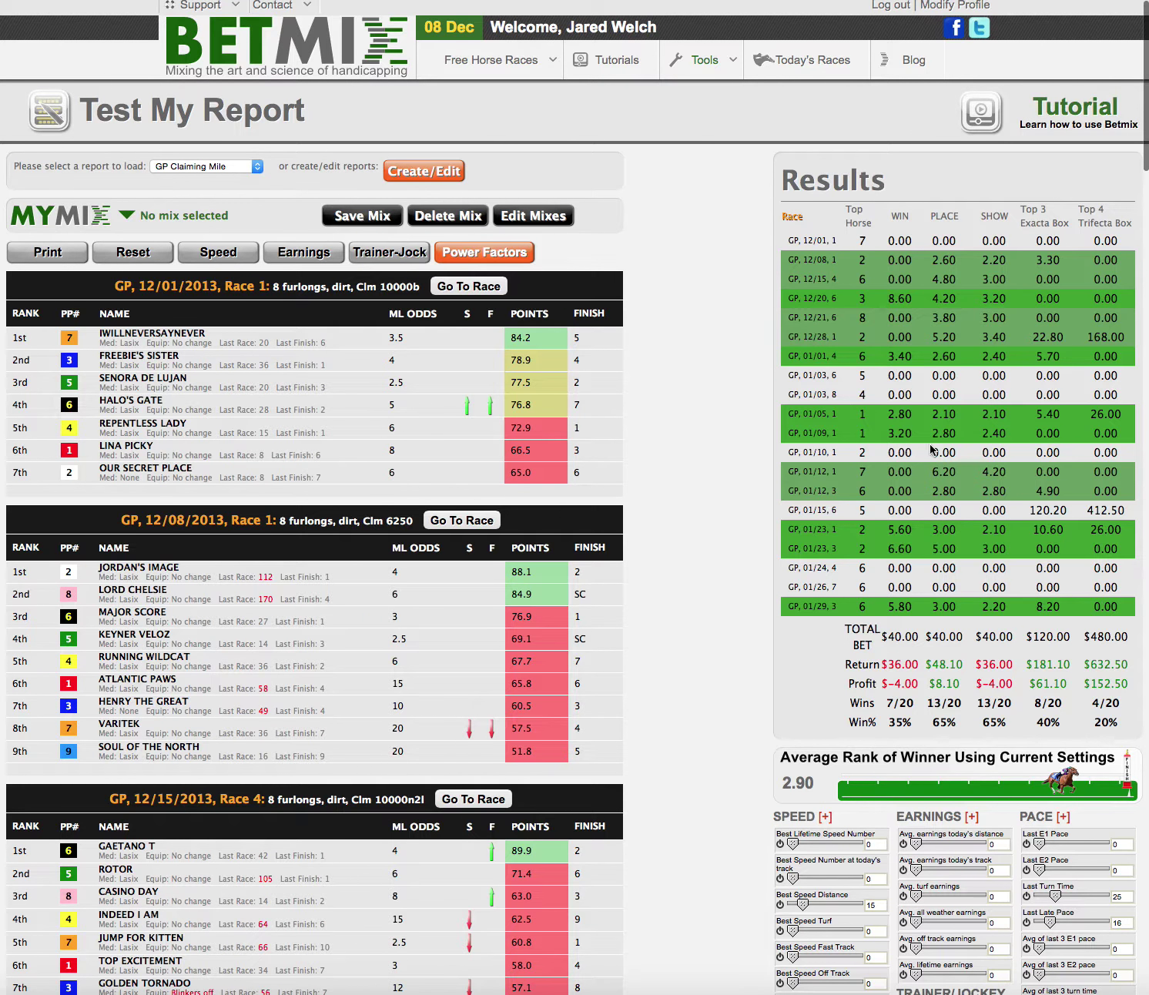
- Save the current weights as a mix named "GP Dirt Claiming 1 mile" and dismiss the confirmation
left_click(333, 216)
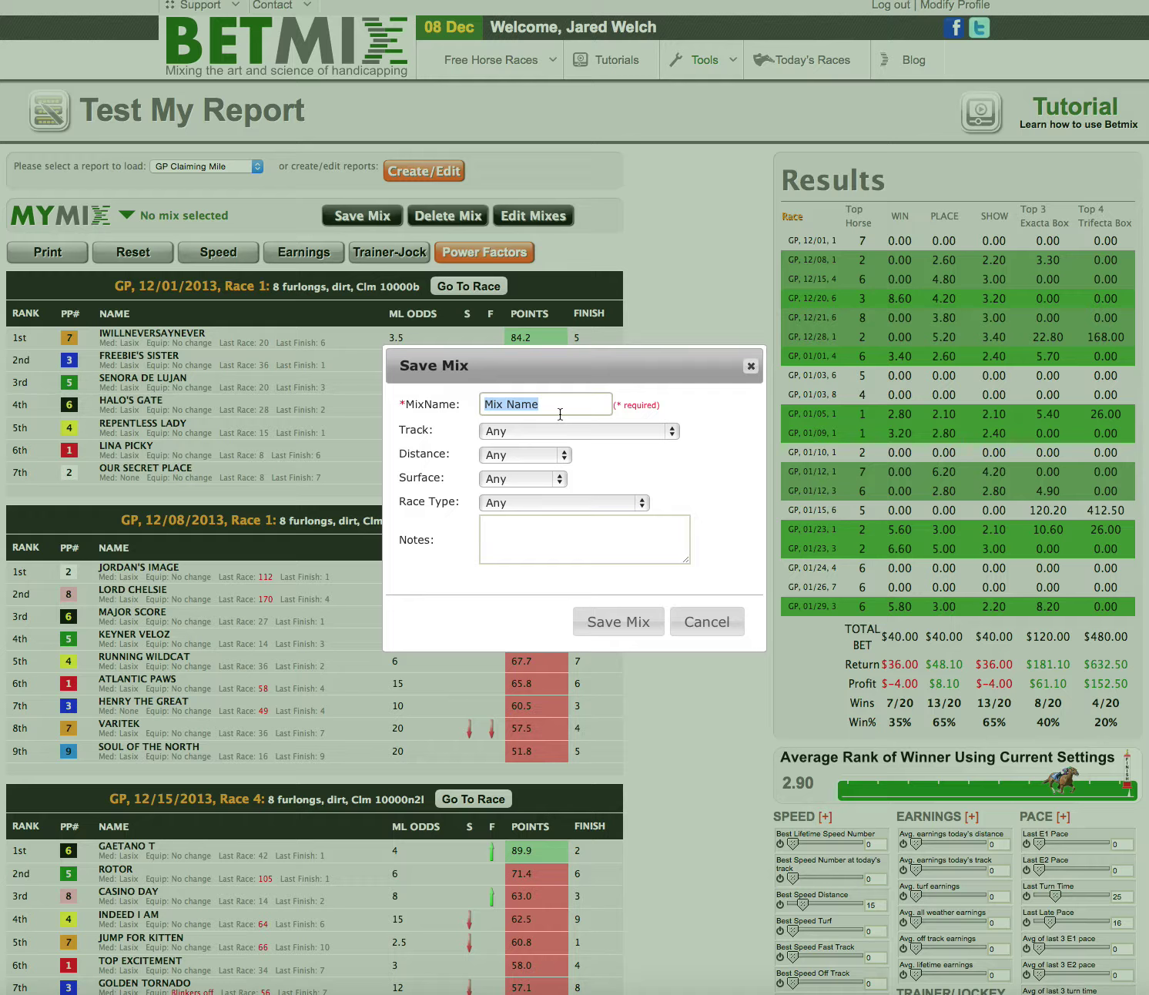
type("GP Dirt Claimg 1")
key("BackSpace")
key("BackSpace")
key("BackSpace")
key("BackSpace")
type("ing 1 mile")
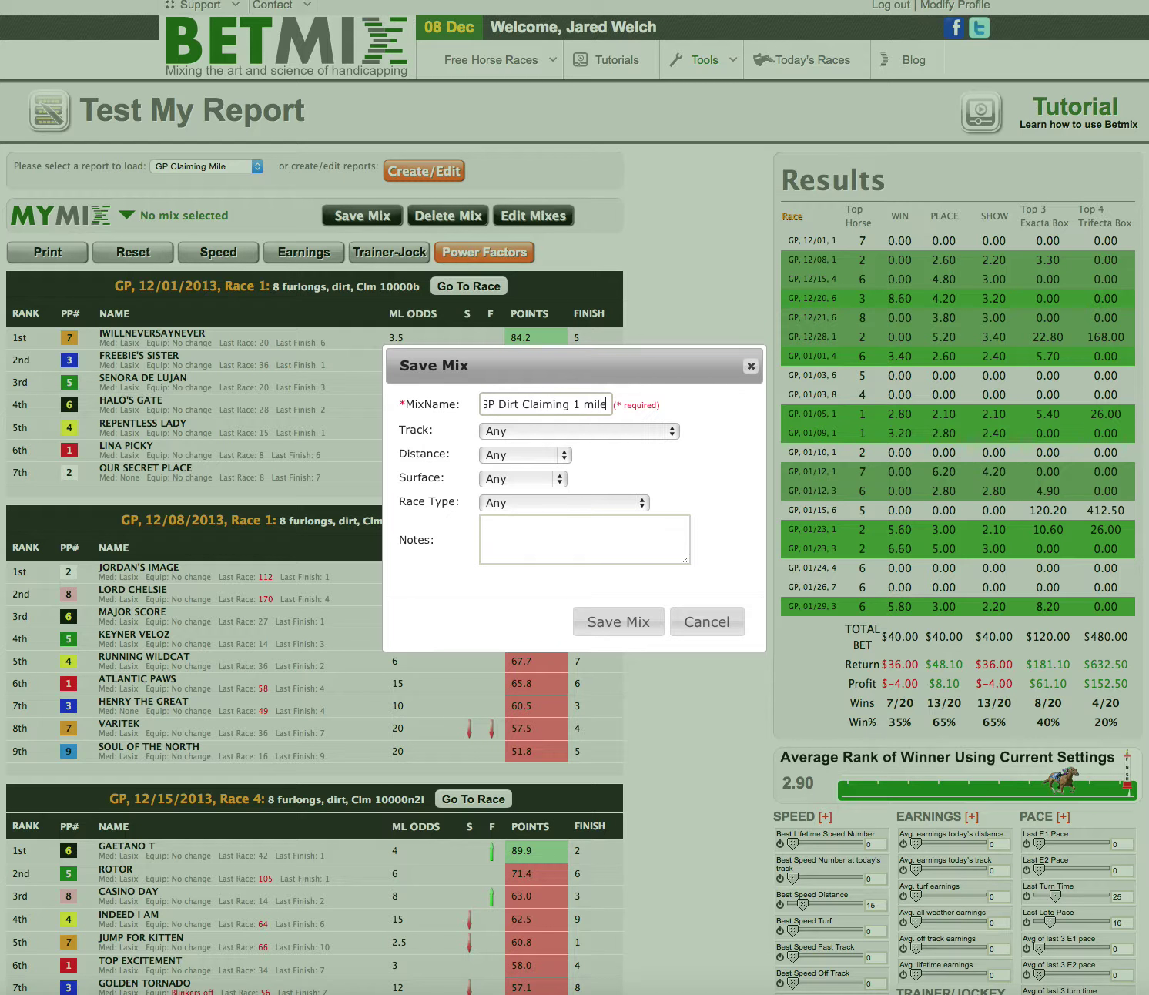
left_click(624, 627)
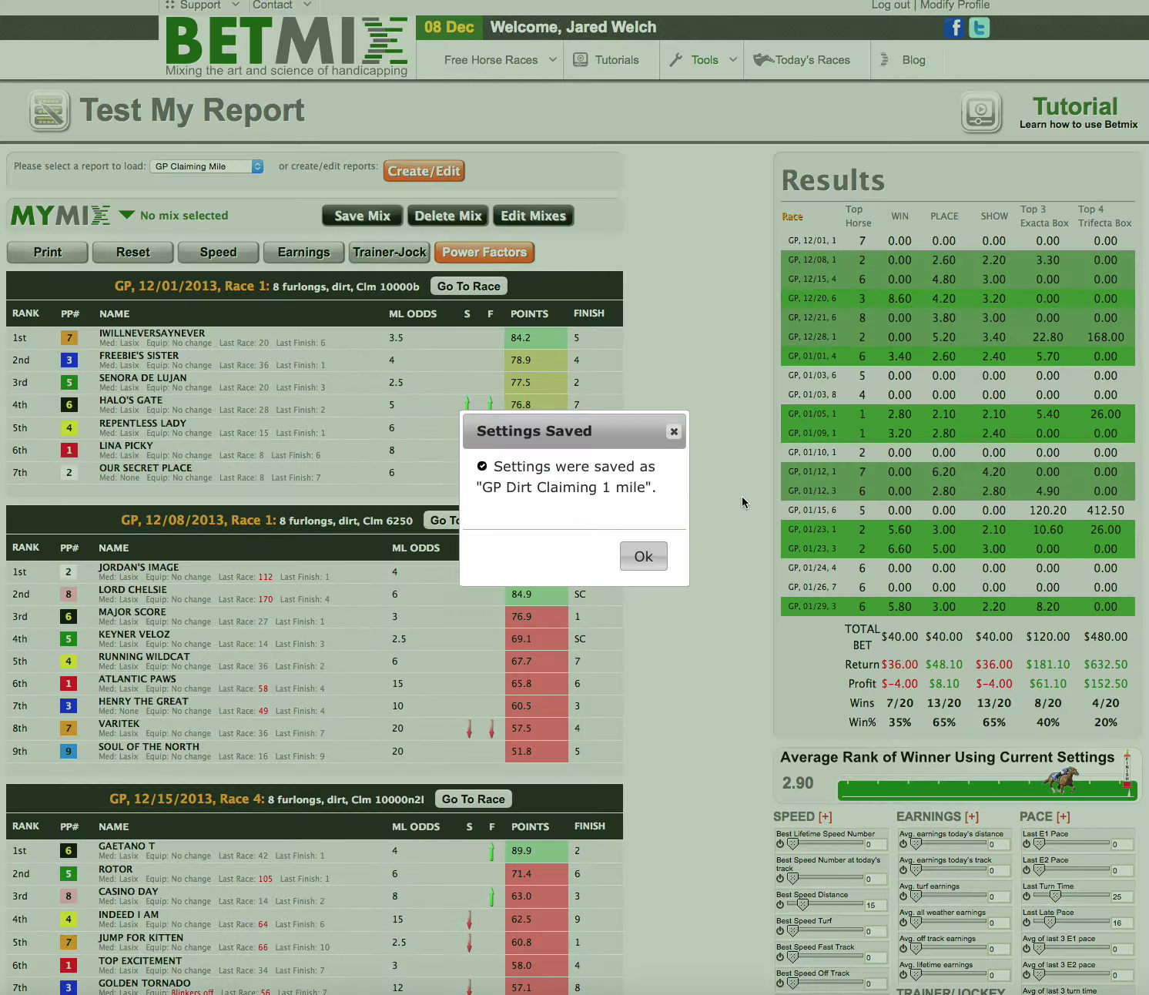
left_click(654, 558)
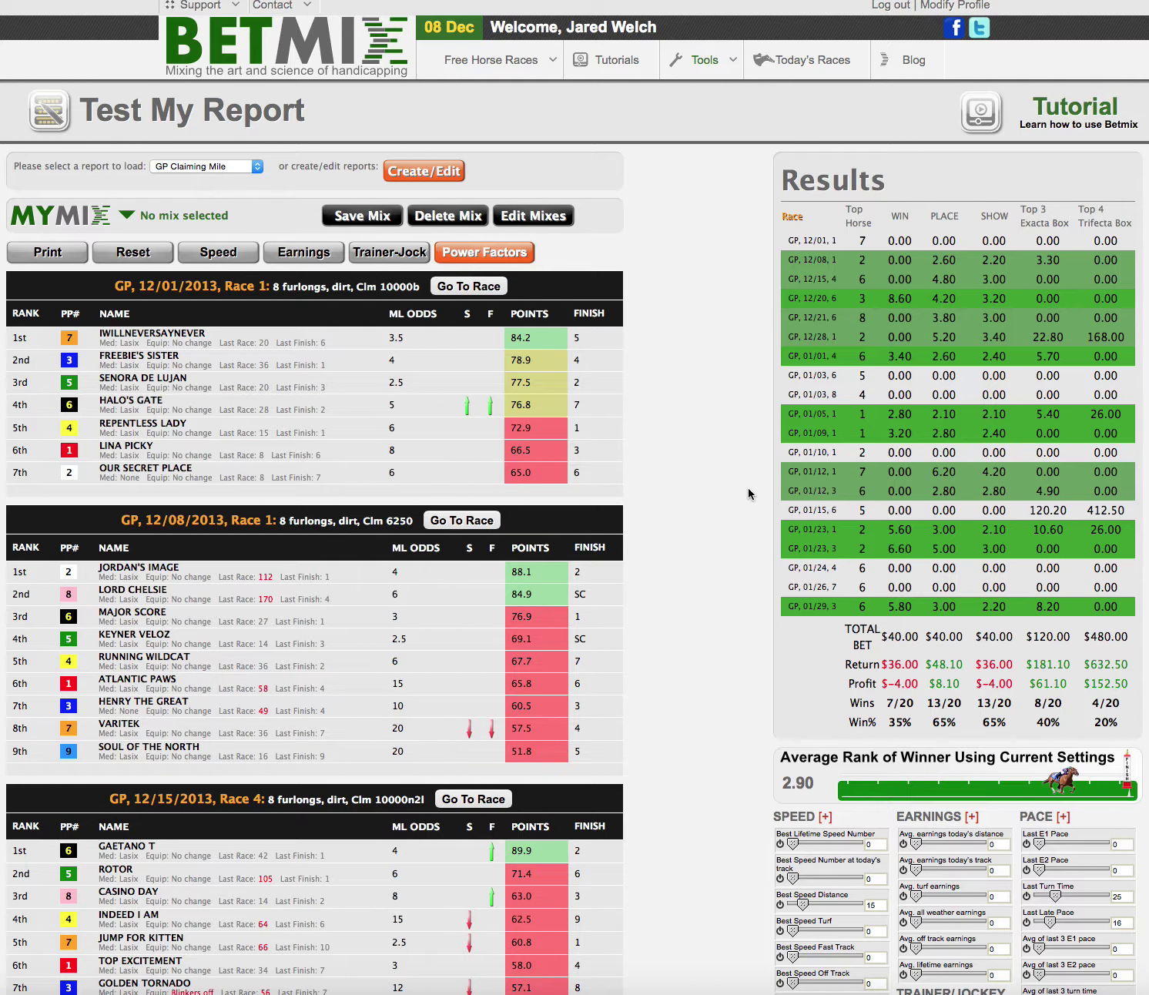